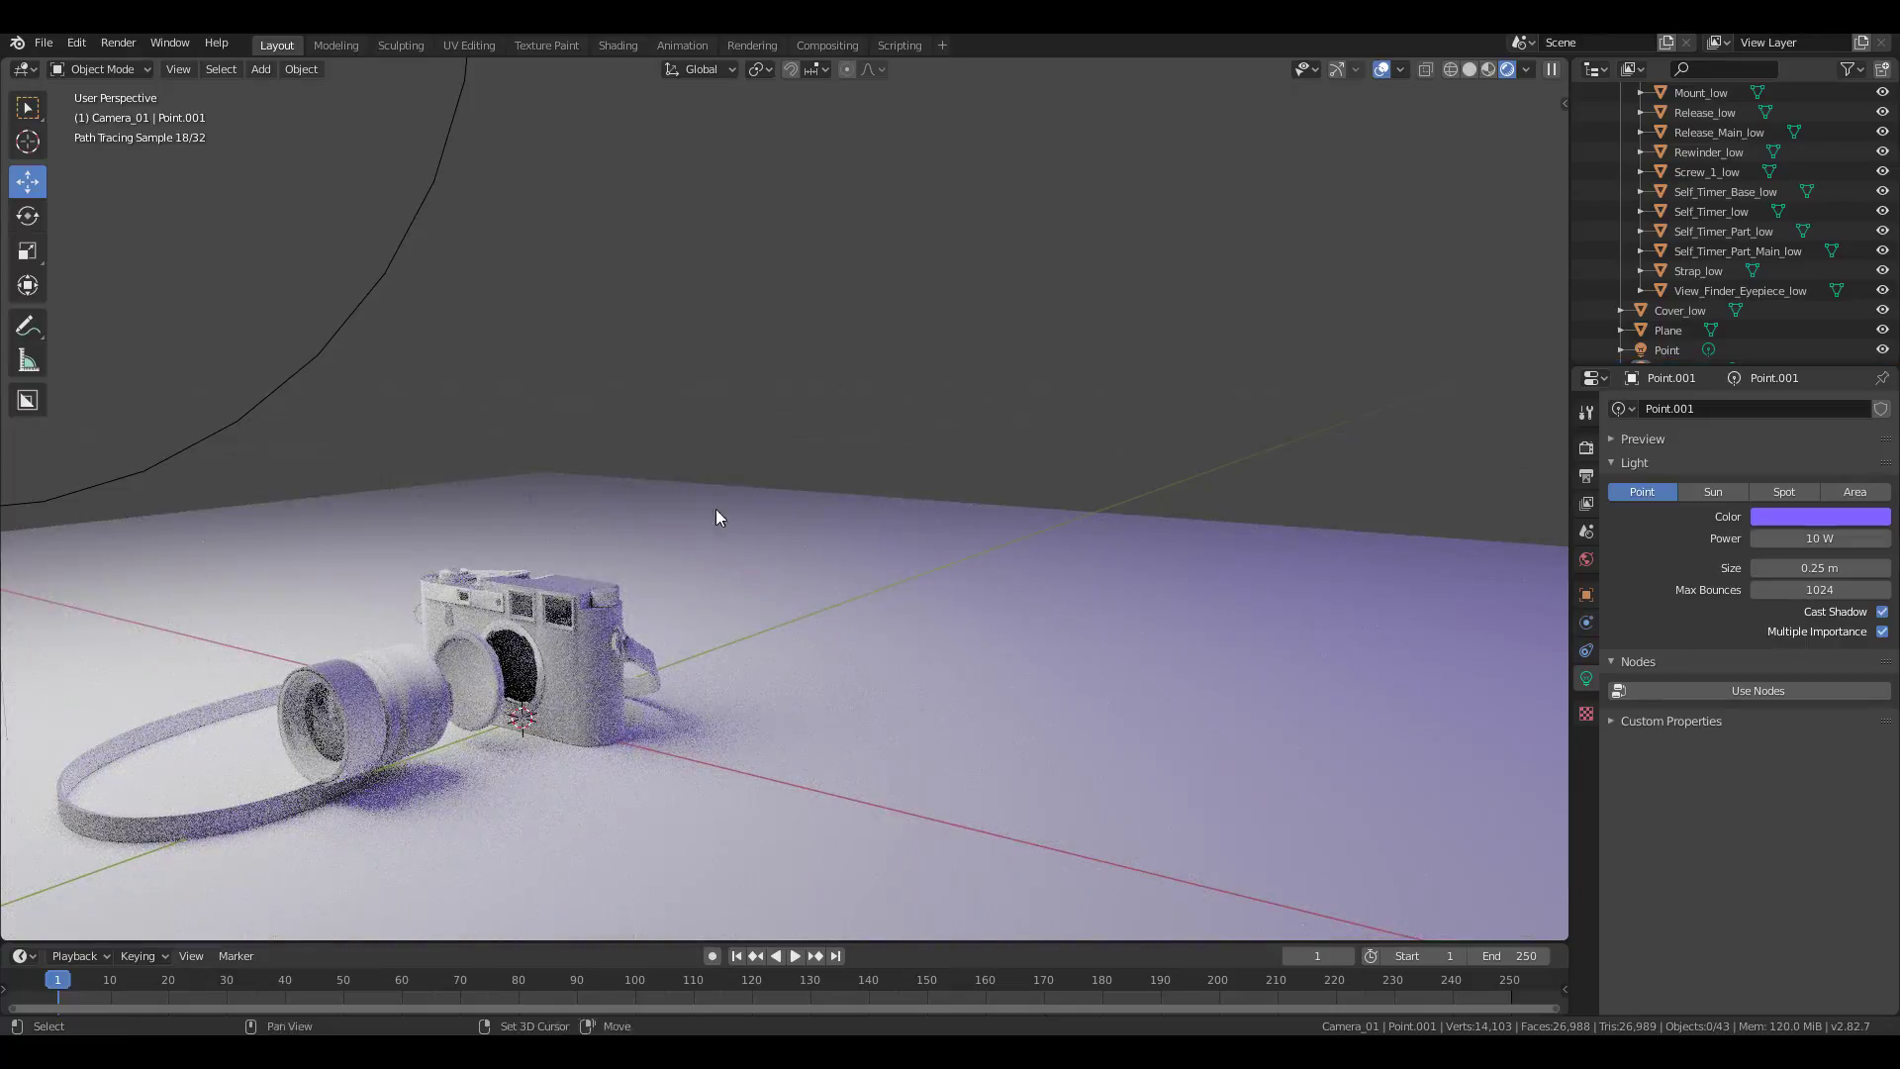
- Set the Cycles render device to GPU Compute in Render Properties
mouse_move(782, 366)
left_mouse_down()
mouse_move(1105, 632)
mouse_move(569, 635)
mouse_move(624, 638)
left_mouse_up()
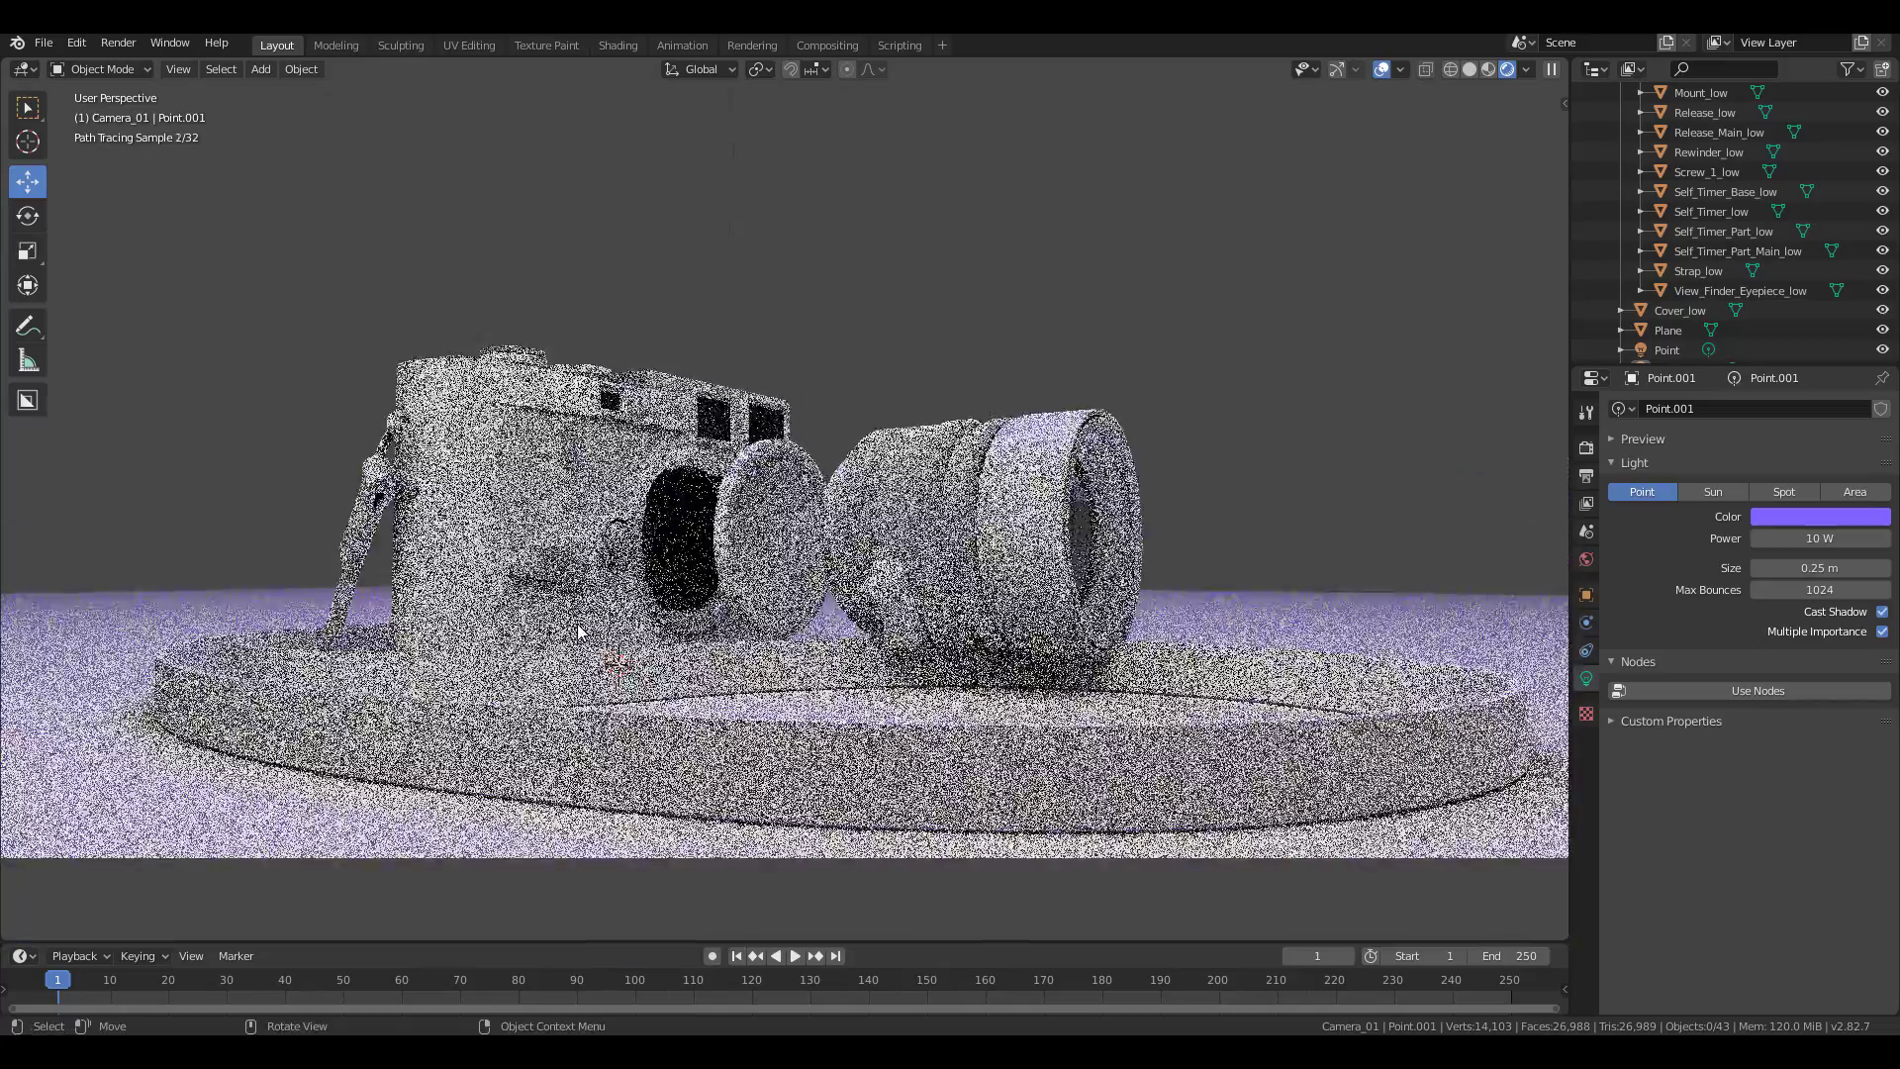
left_click(1585, 532)
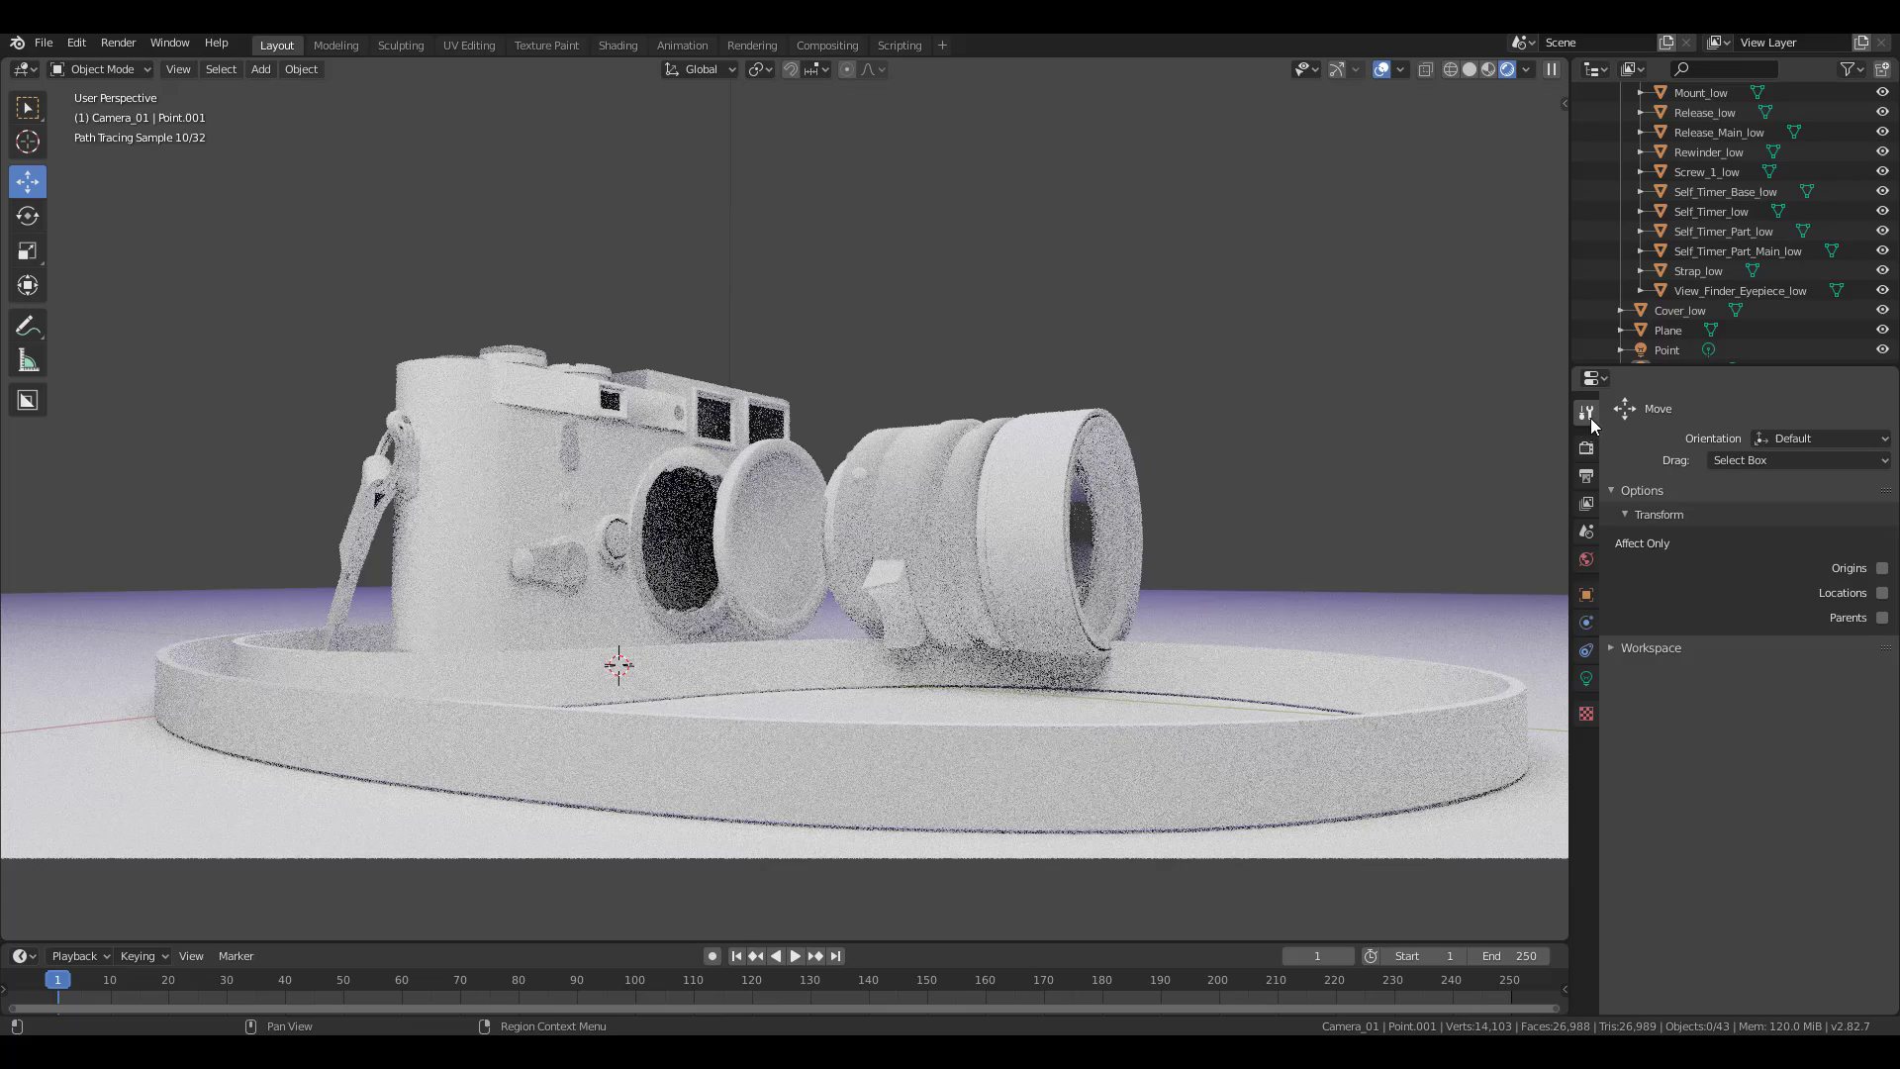
left_click(1586, 446)
left_click(1819, 407)
left_click(1770, 472)
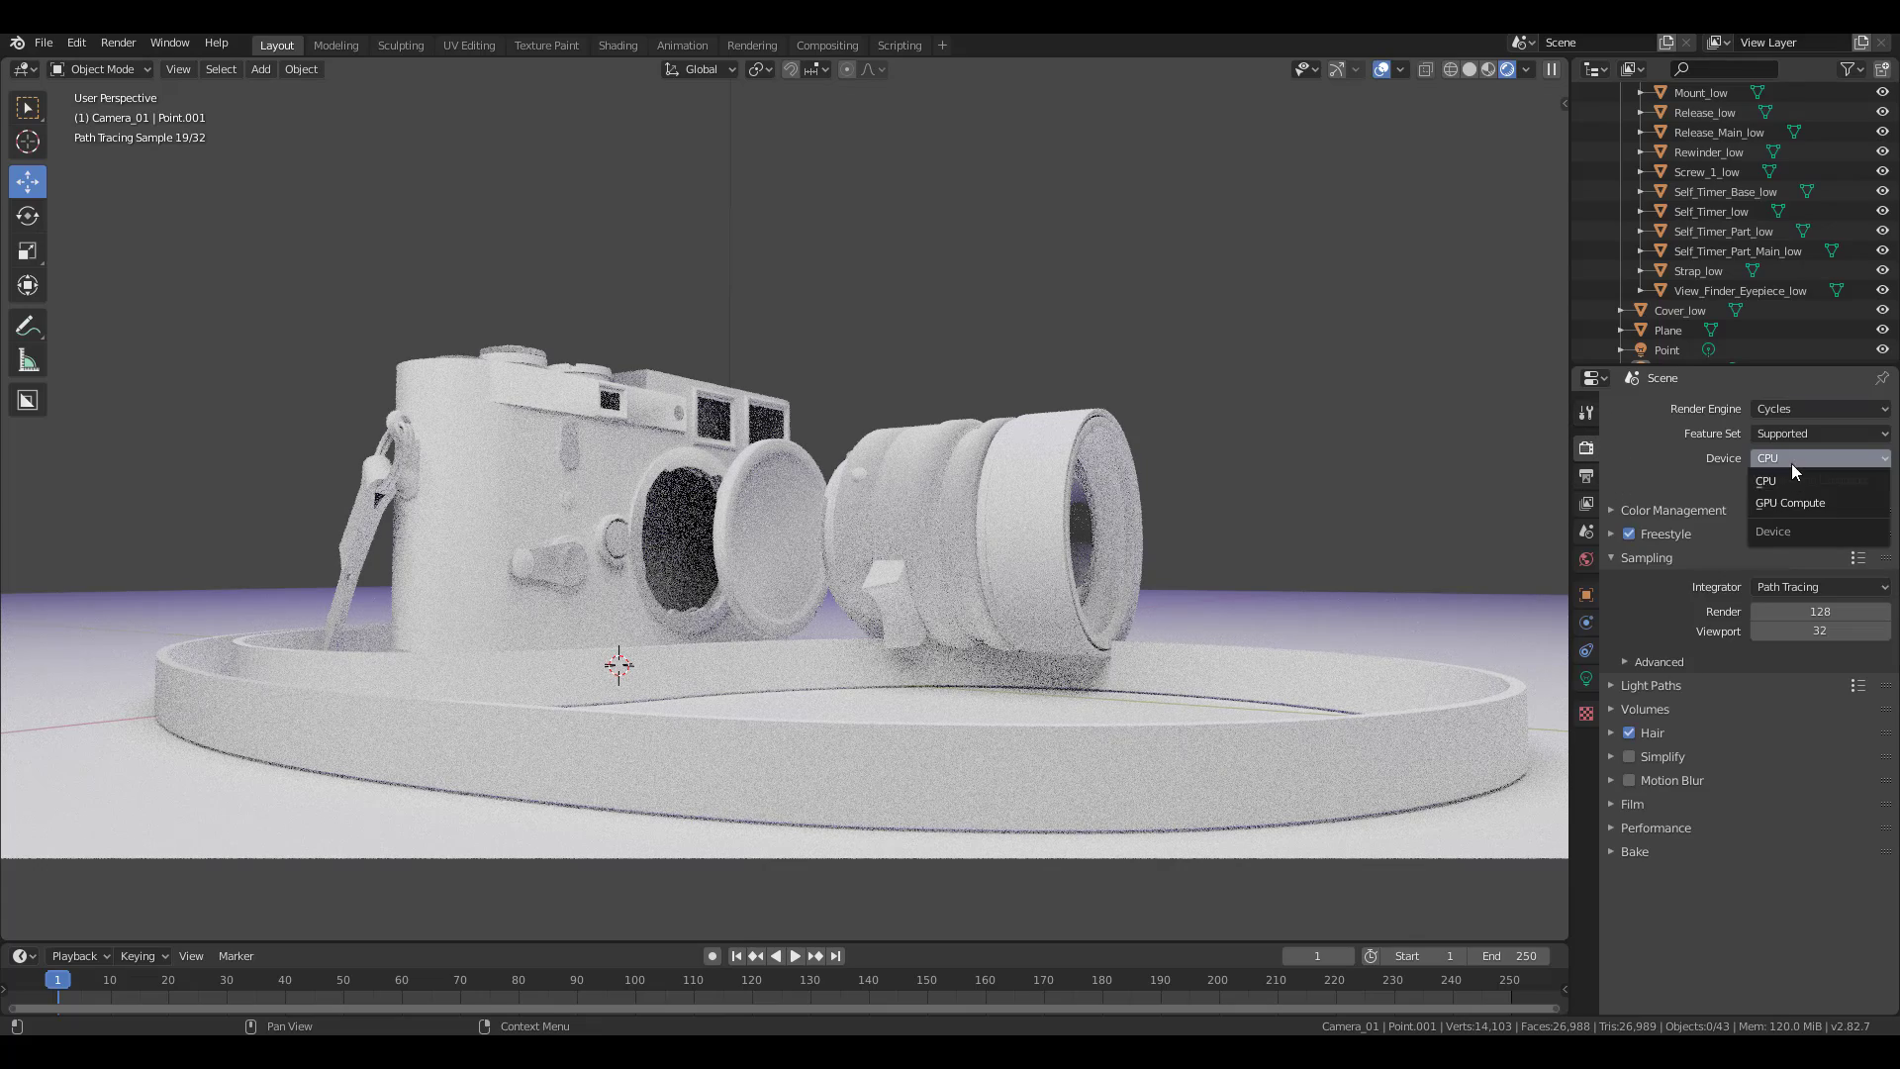
key("Return")
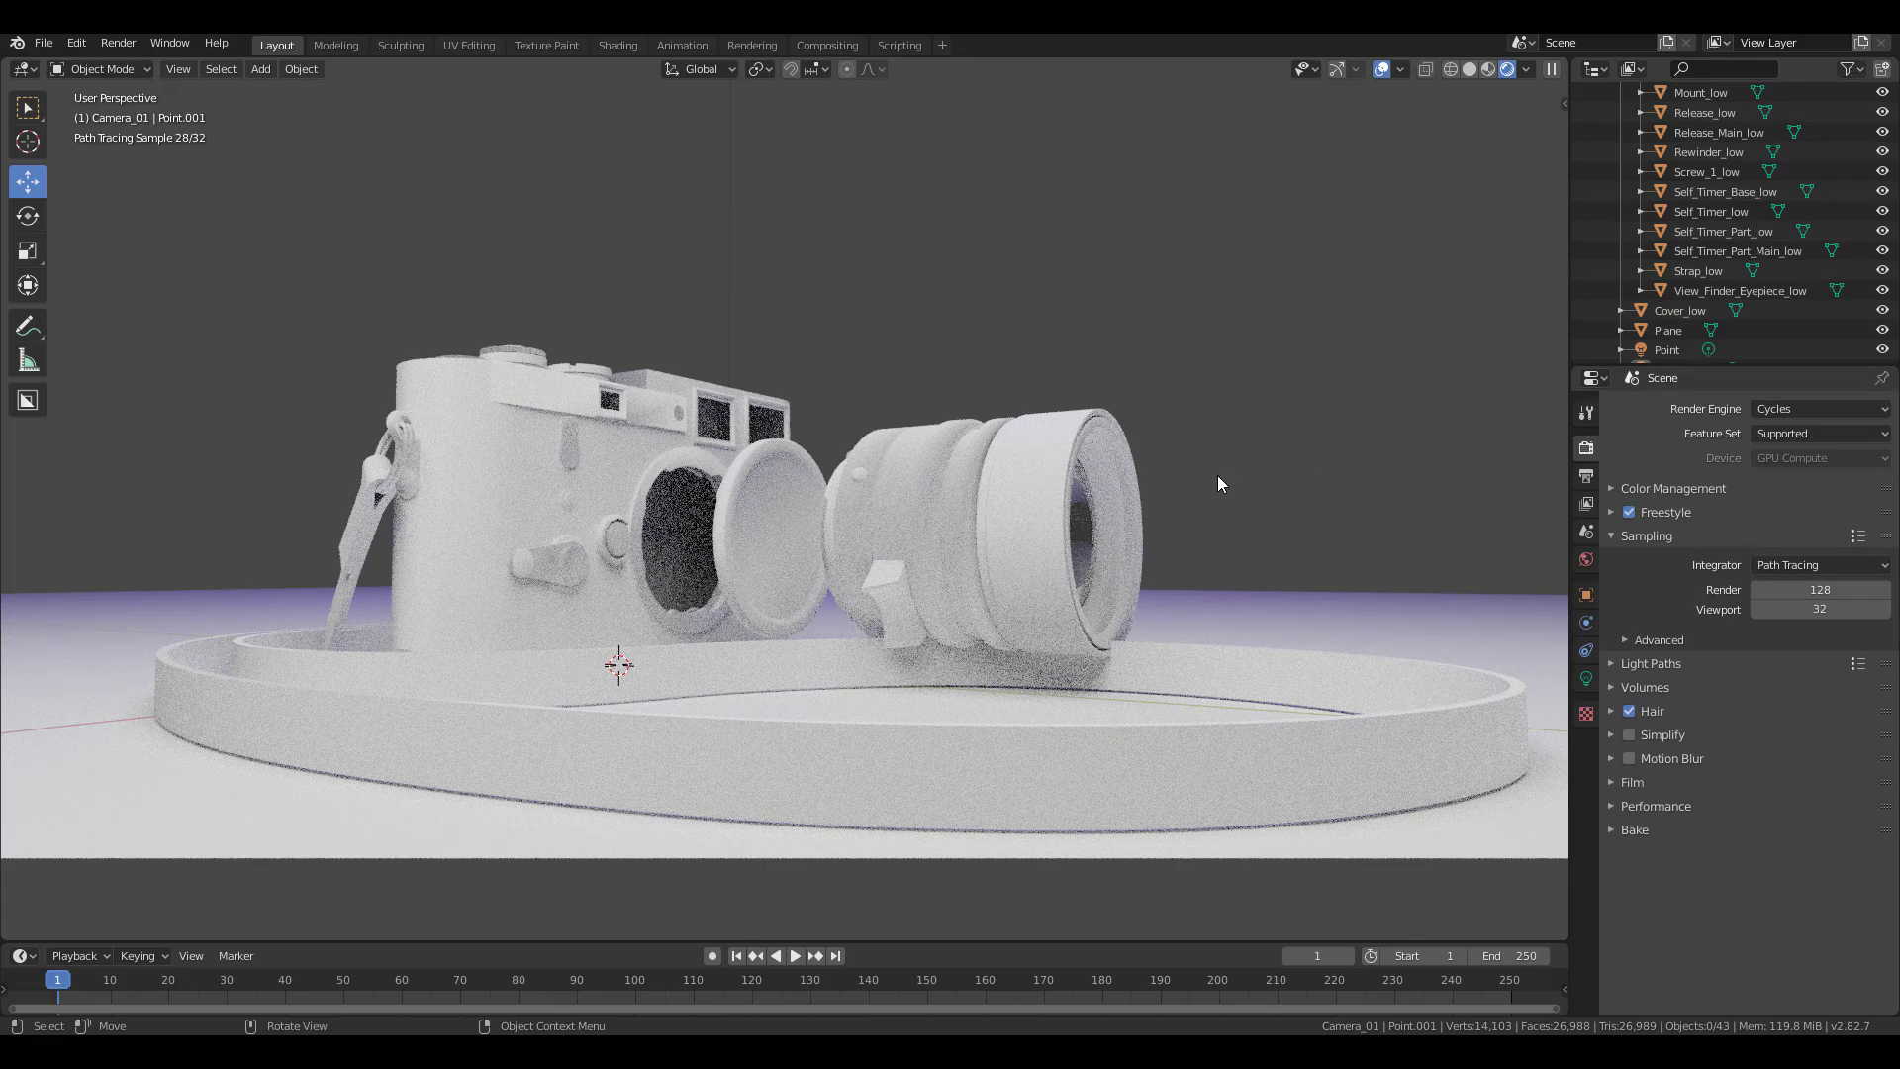
- Briefly switch the render engine to Eevee, then set it back to Cycles
left_click_drag(1226, 478, 1158, 494)
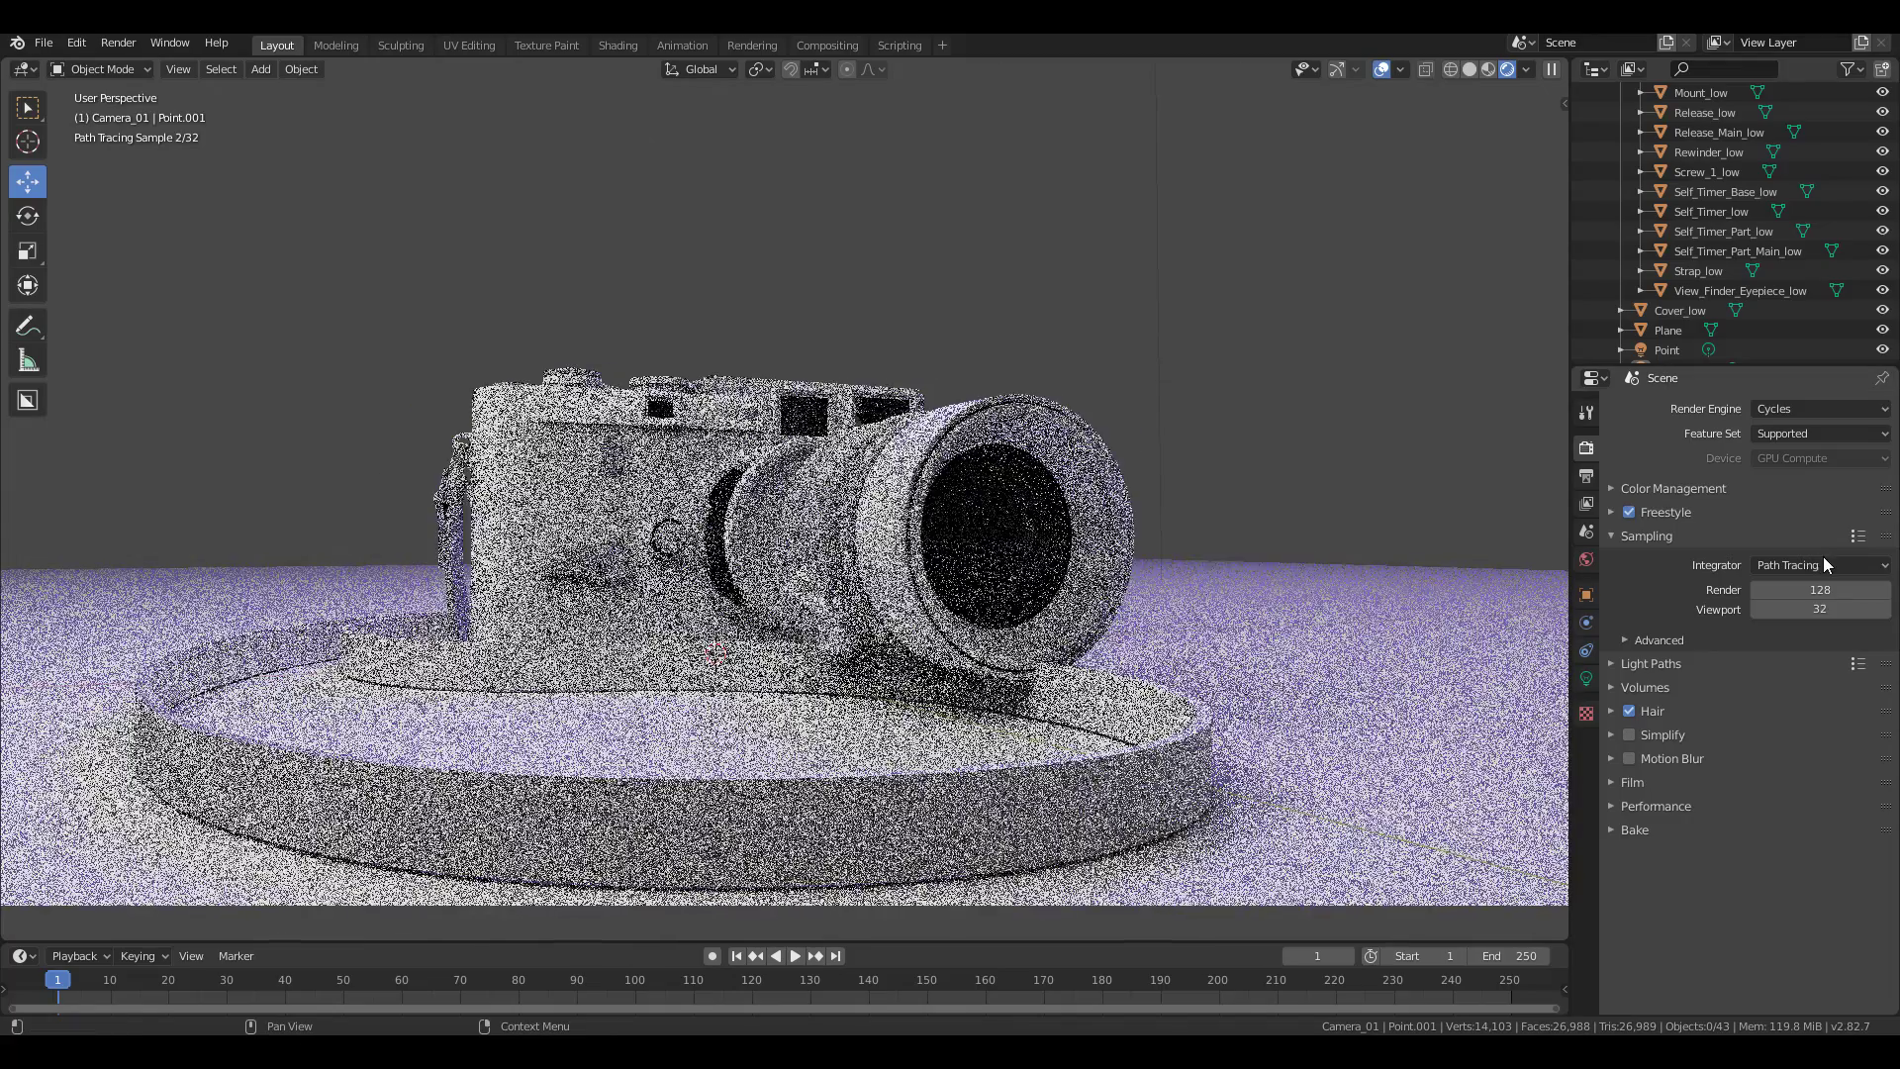
left_click(1647, 639)
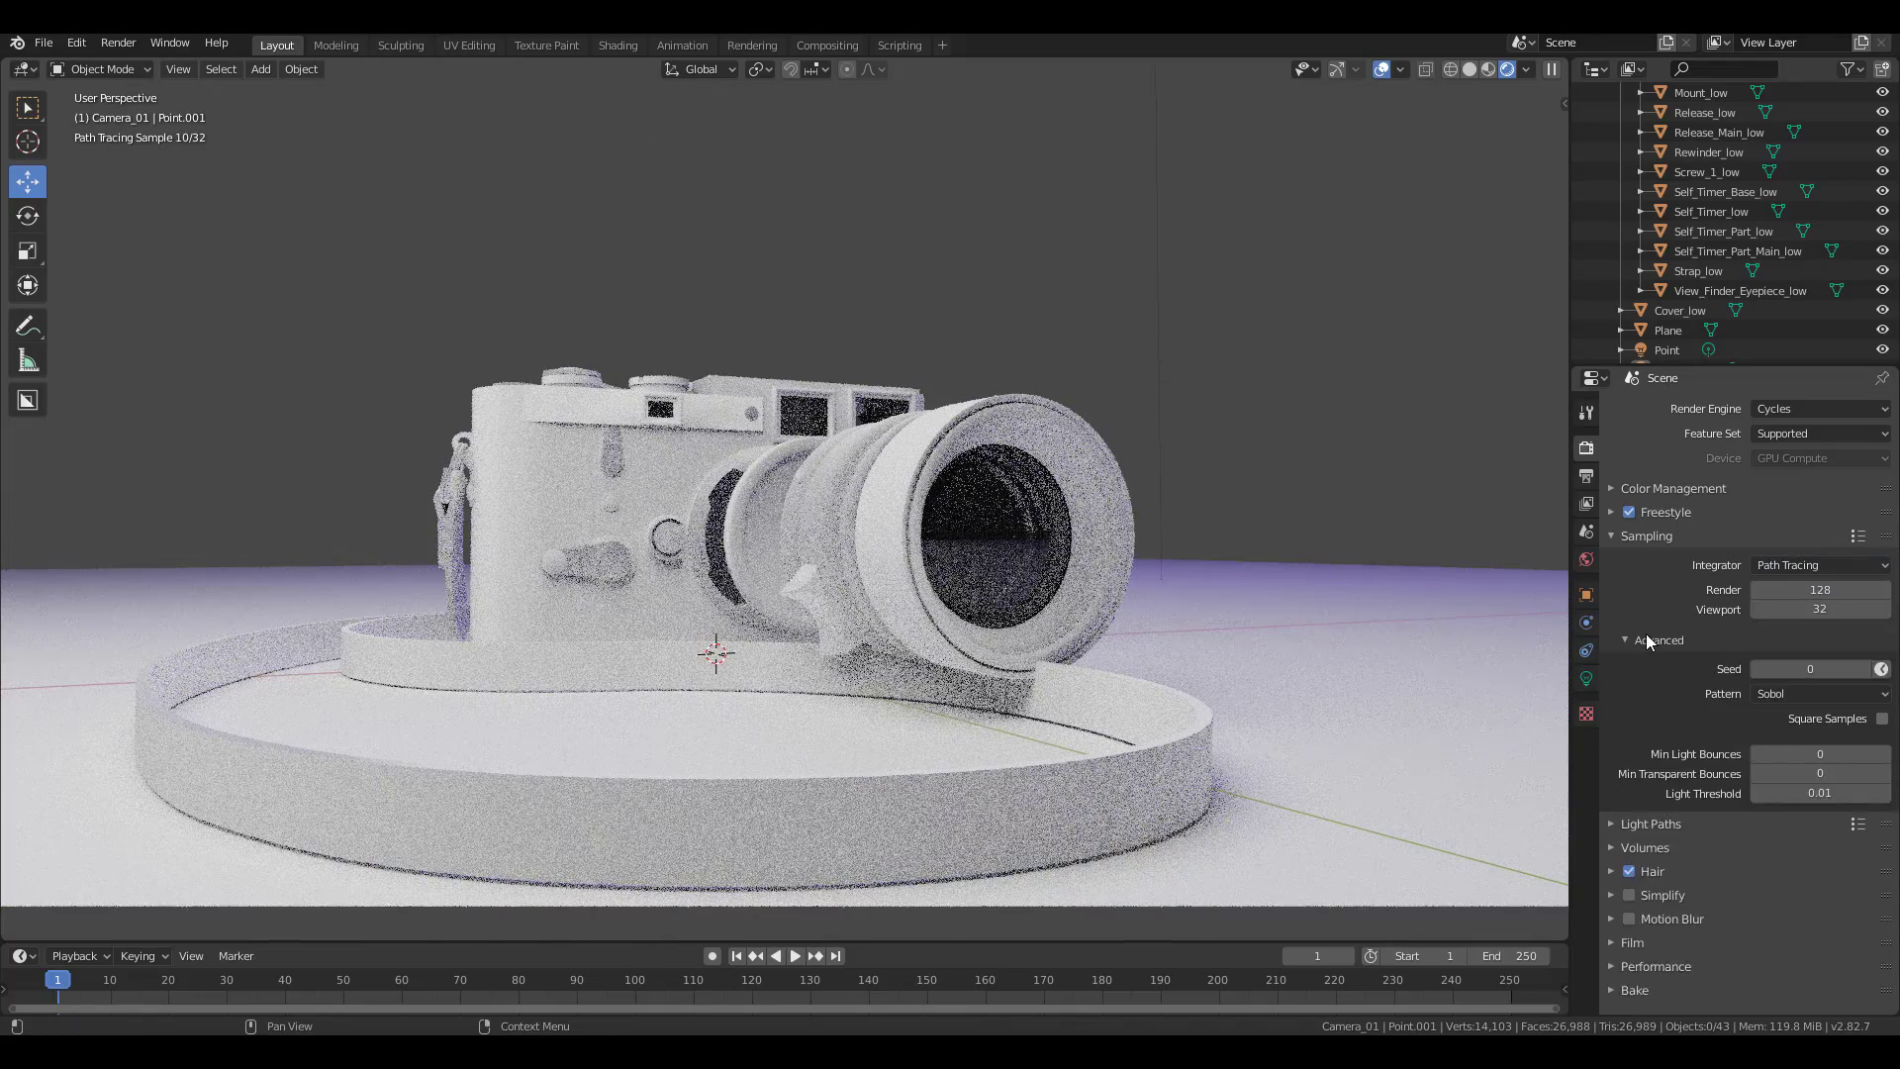
left_click(1647, 640)
left_click(1790, 409)
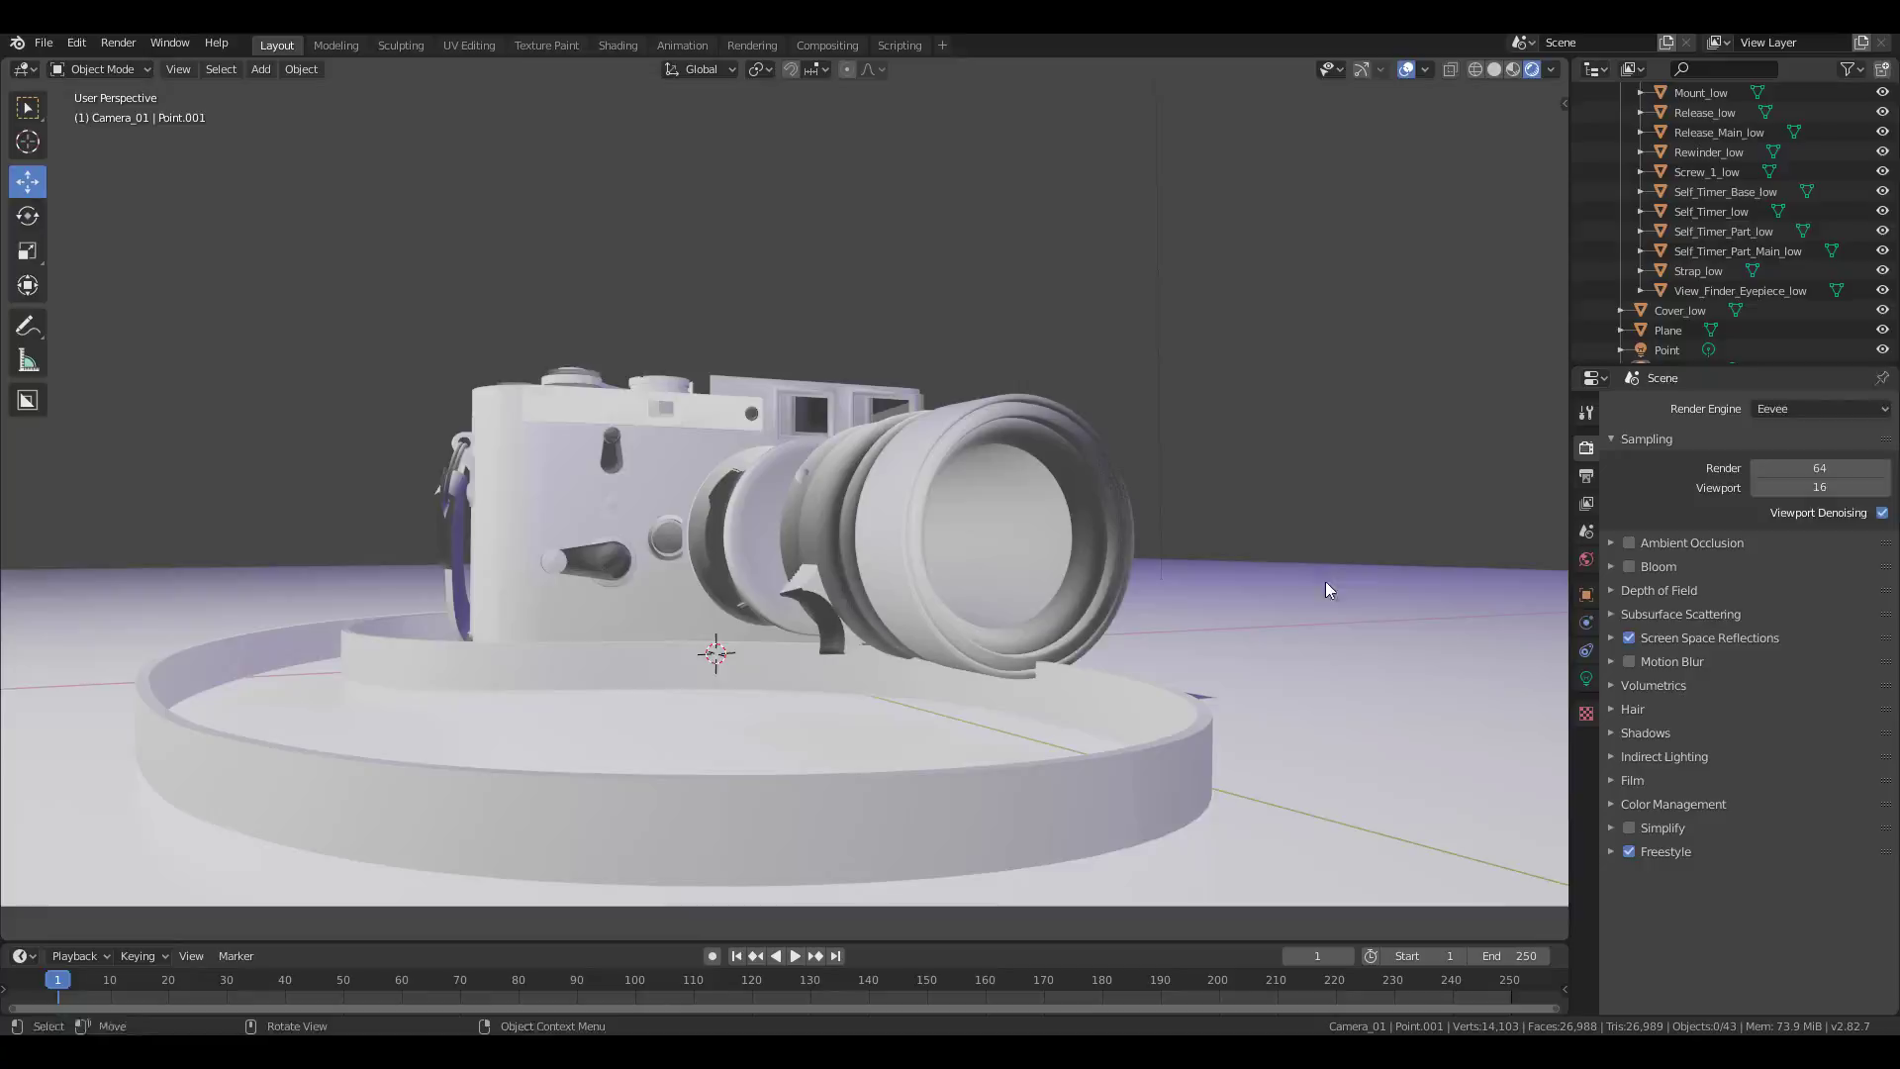
left_click(1819, 412)
left_click(1807, 484)
scroll(1391, 569, "up", 3)
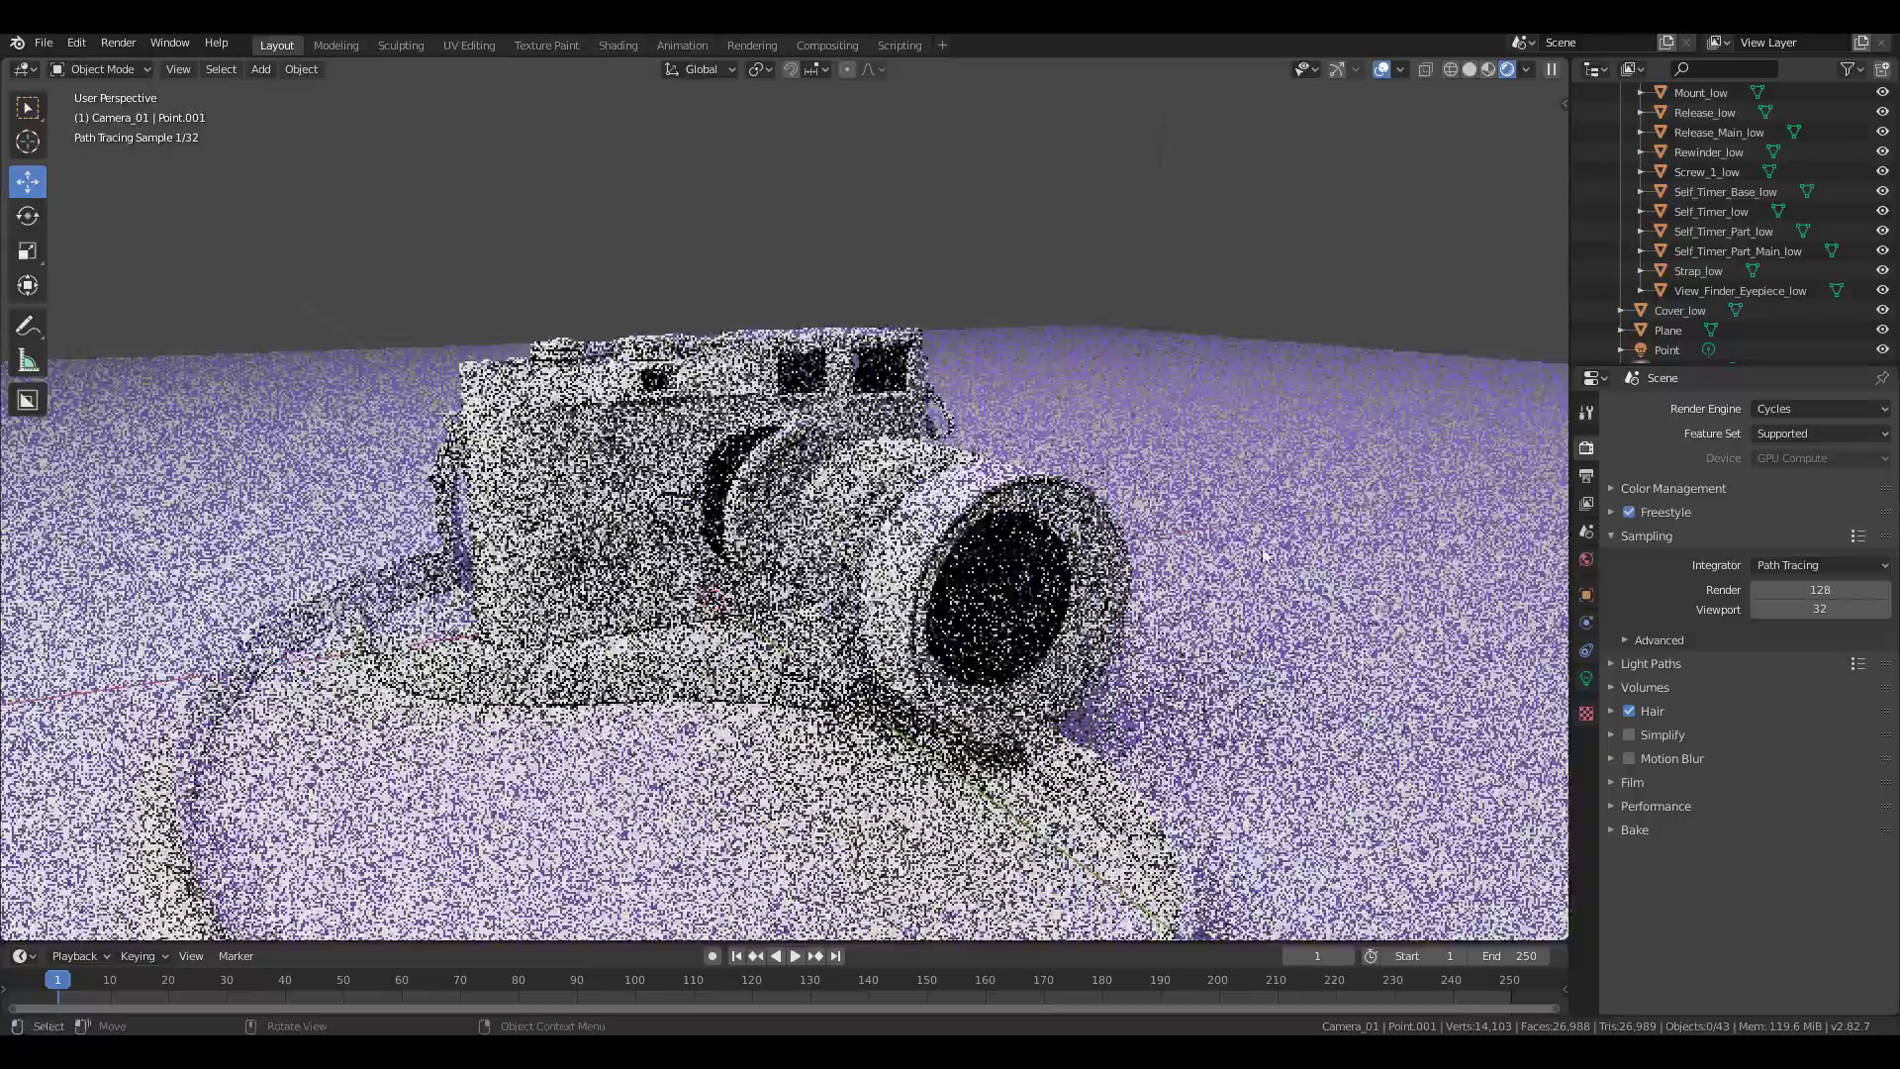
scroll(1039, 564, "up", 5)
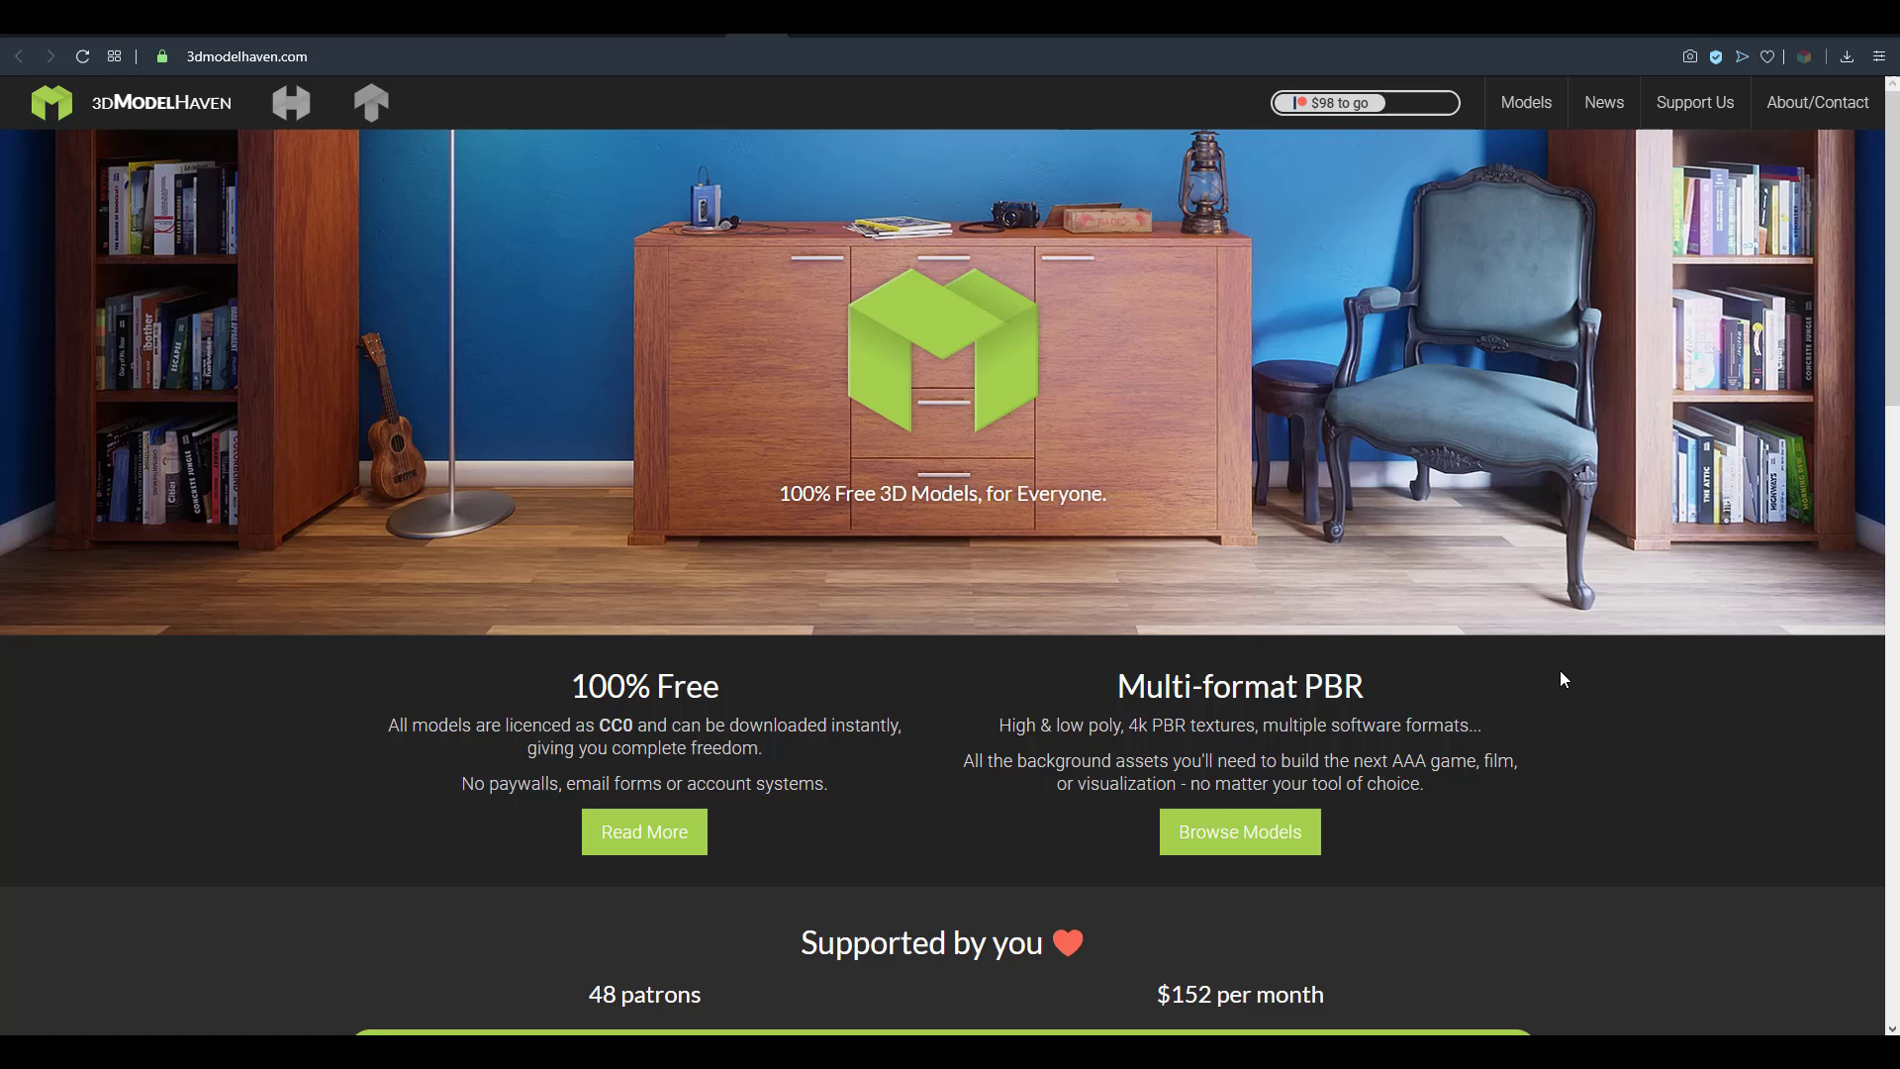
scroll(1561, 673, "down", 1)
scroll(1560, 673, "down", 1)
scroll(1559, 673, "down", 1)
scroll(1561, 678, "up", 3)
- Switch to the hdrihaven.com browser tab
left_click(812, 36)
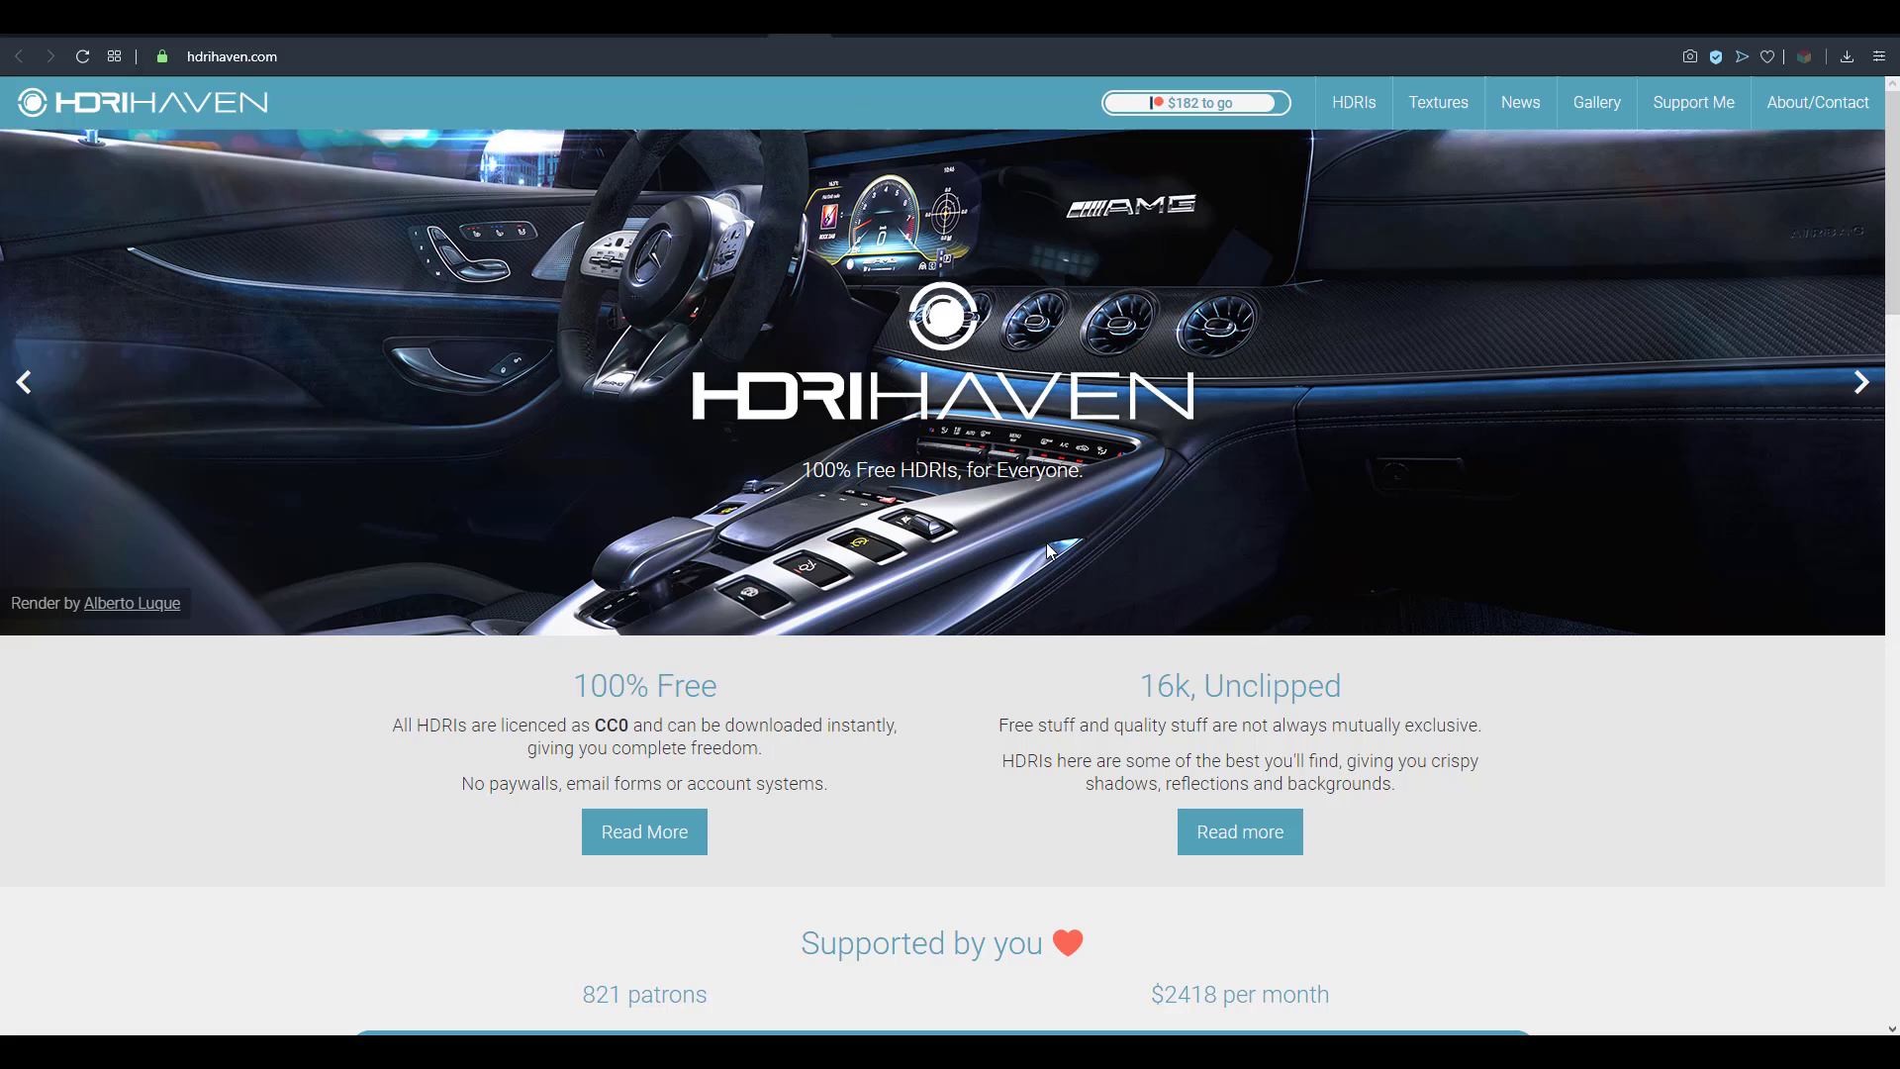
scroll(1047, 549, "down", 1)
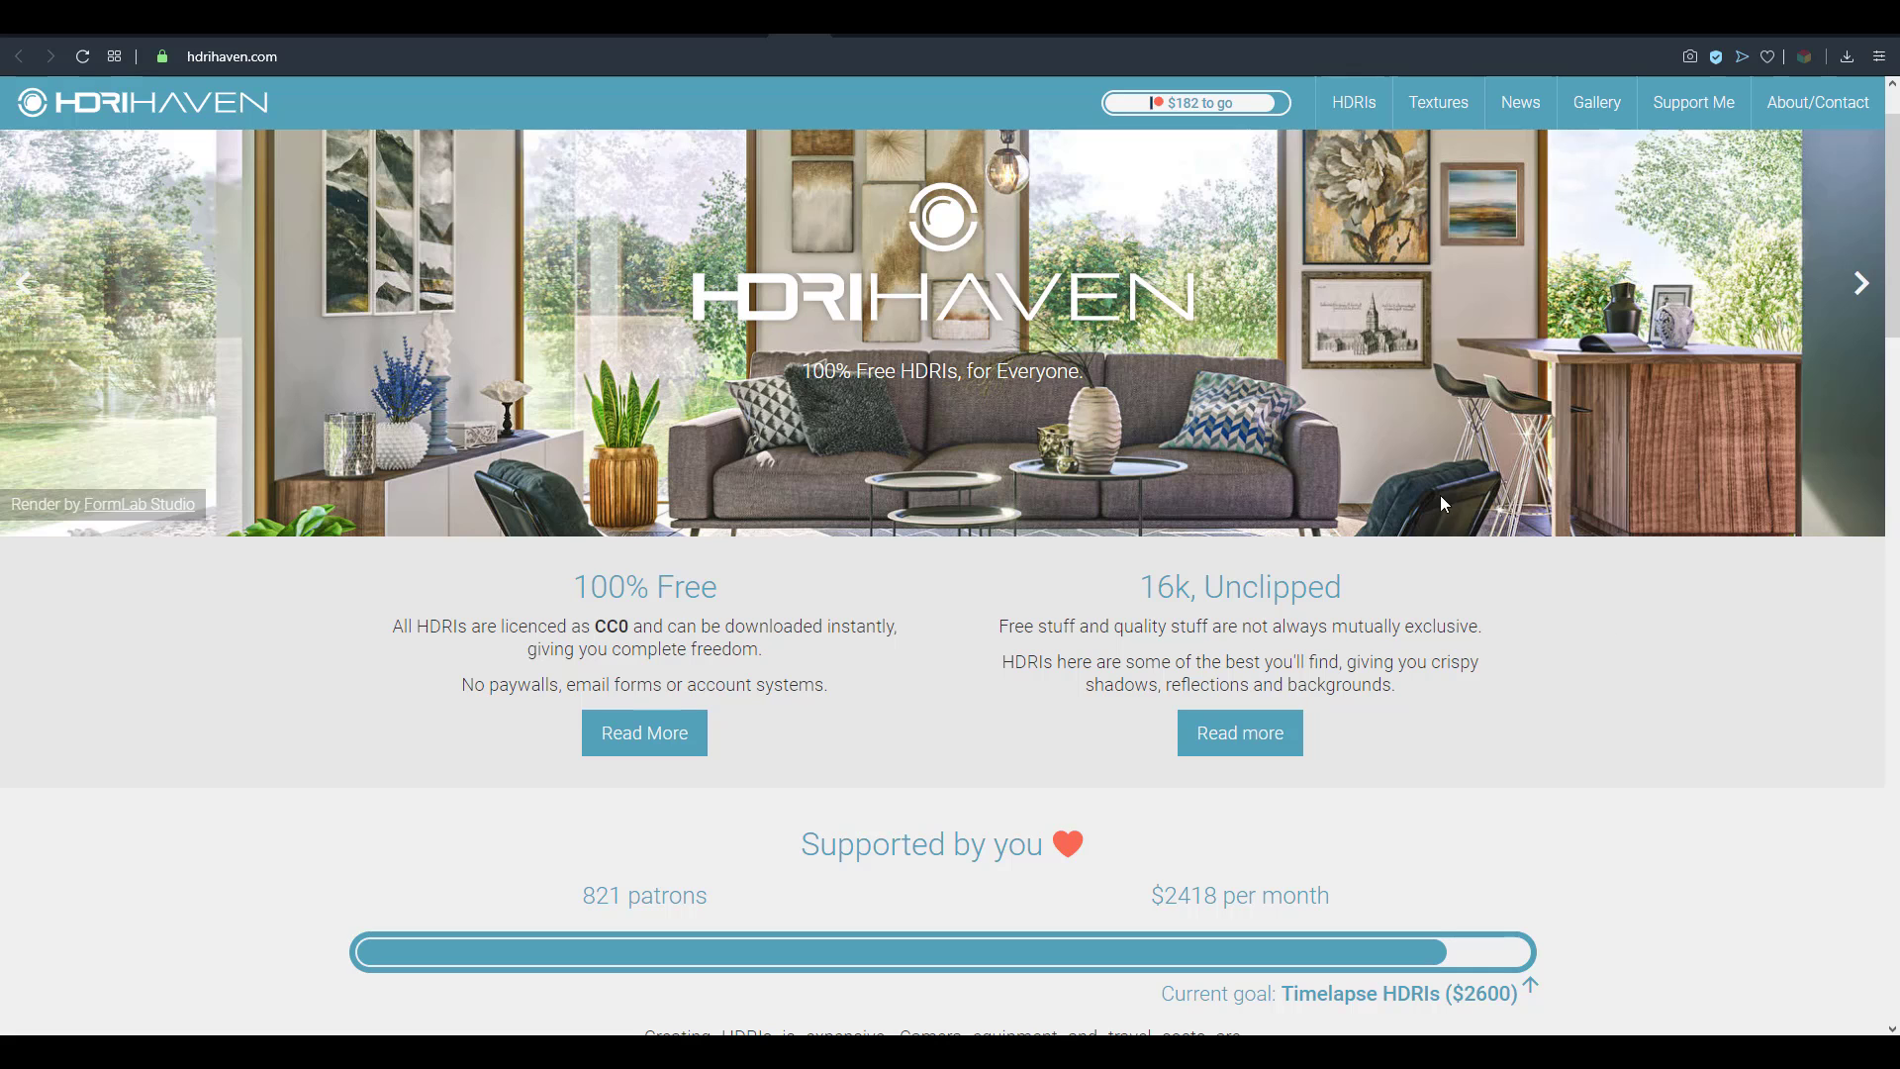
scroll(1439, 495, "down", 3)
scroll(1434, 499, "down", 1)
scroll(1435, 499, "down", 3)
scroll(1434, 500, "down", 1)
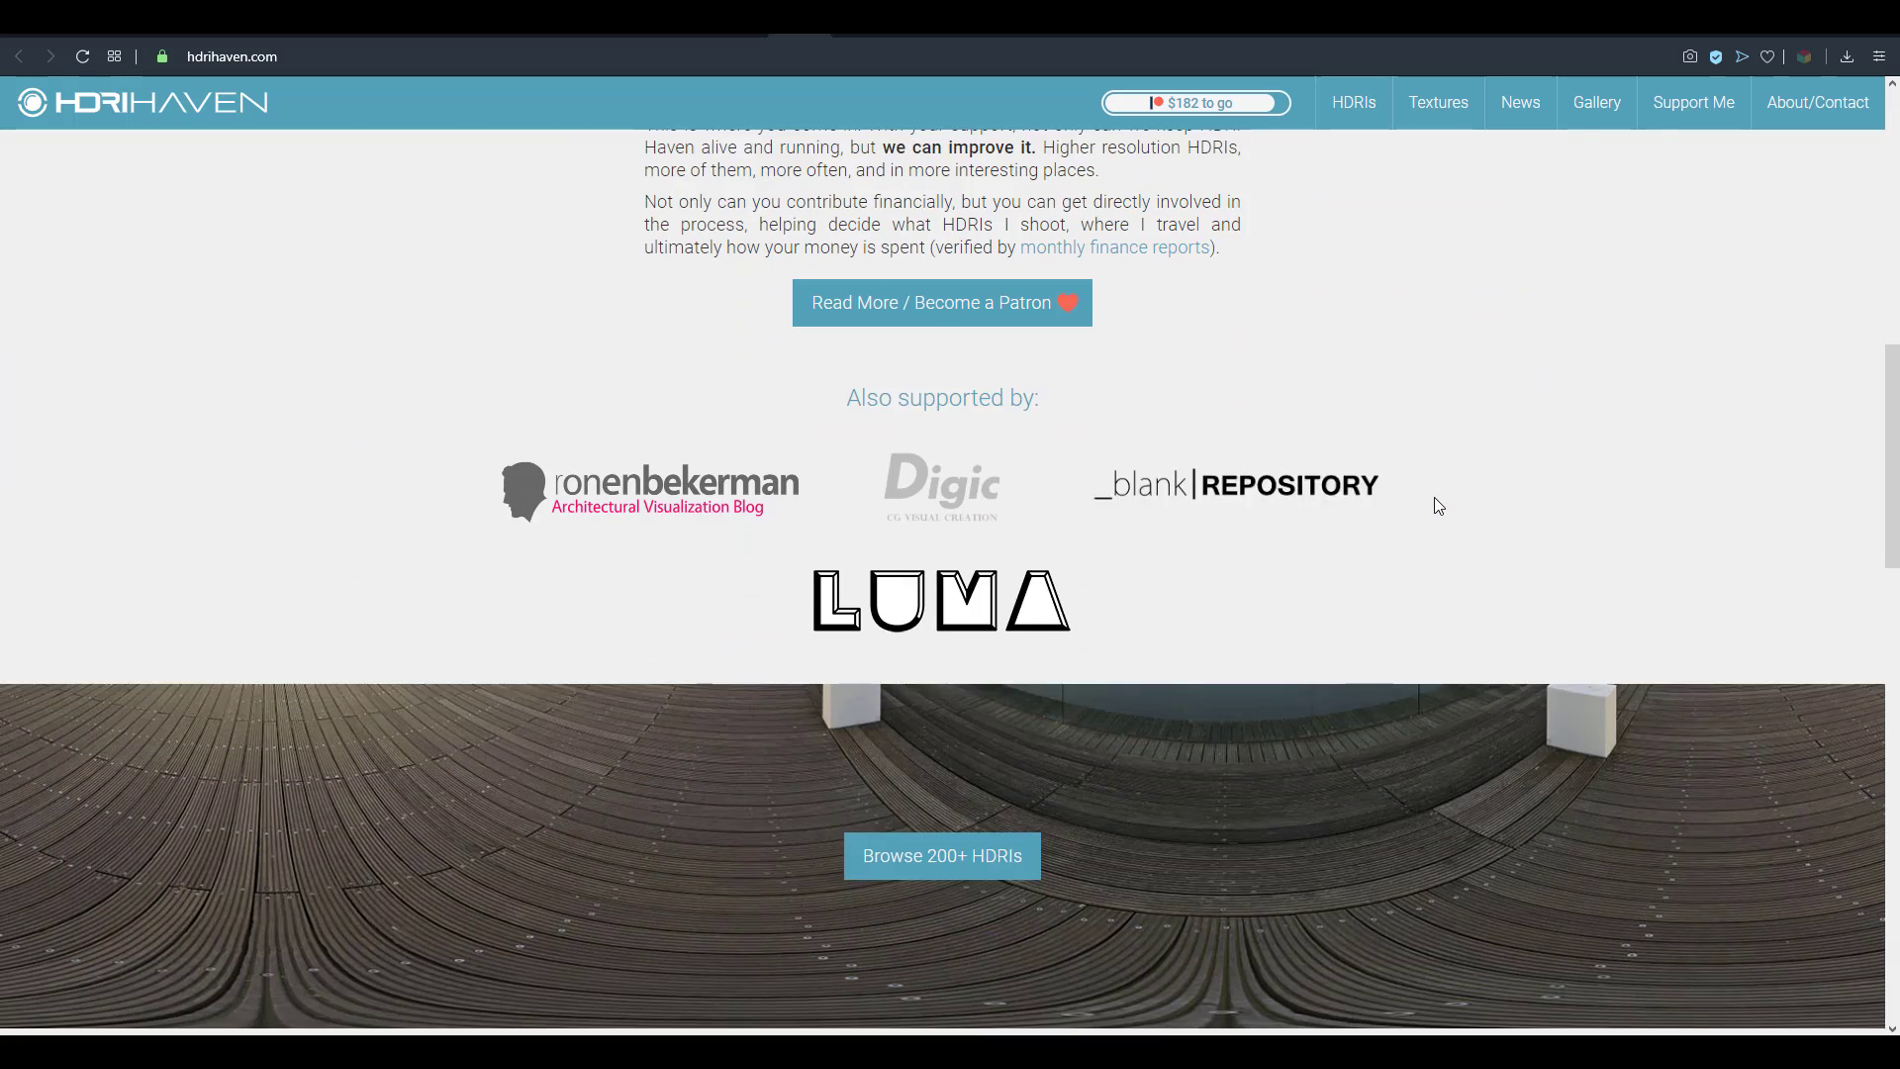
scroll(1434, 498, "down", 1)
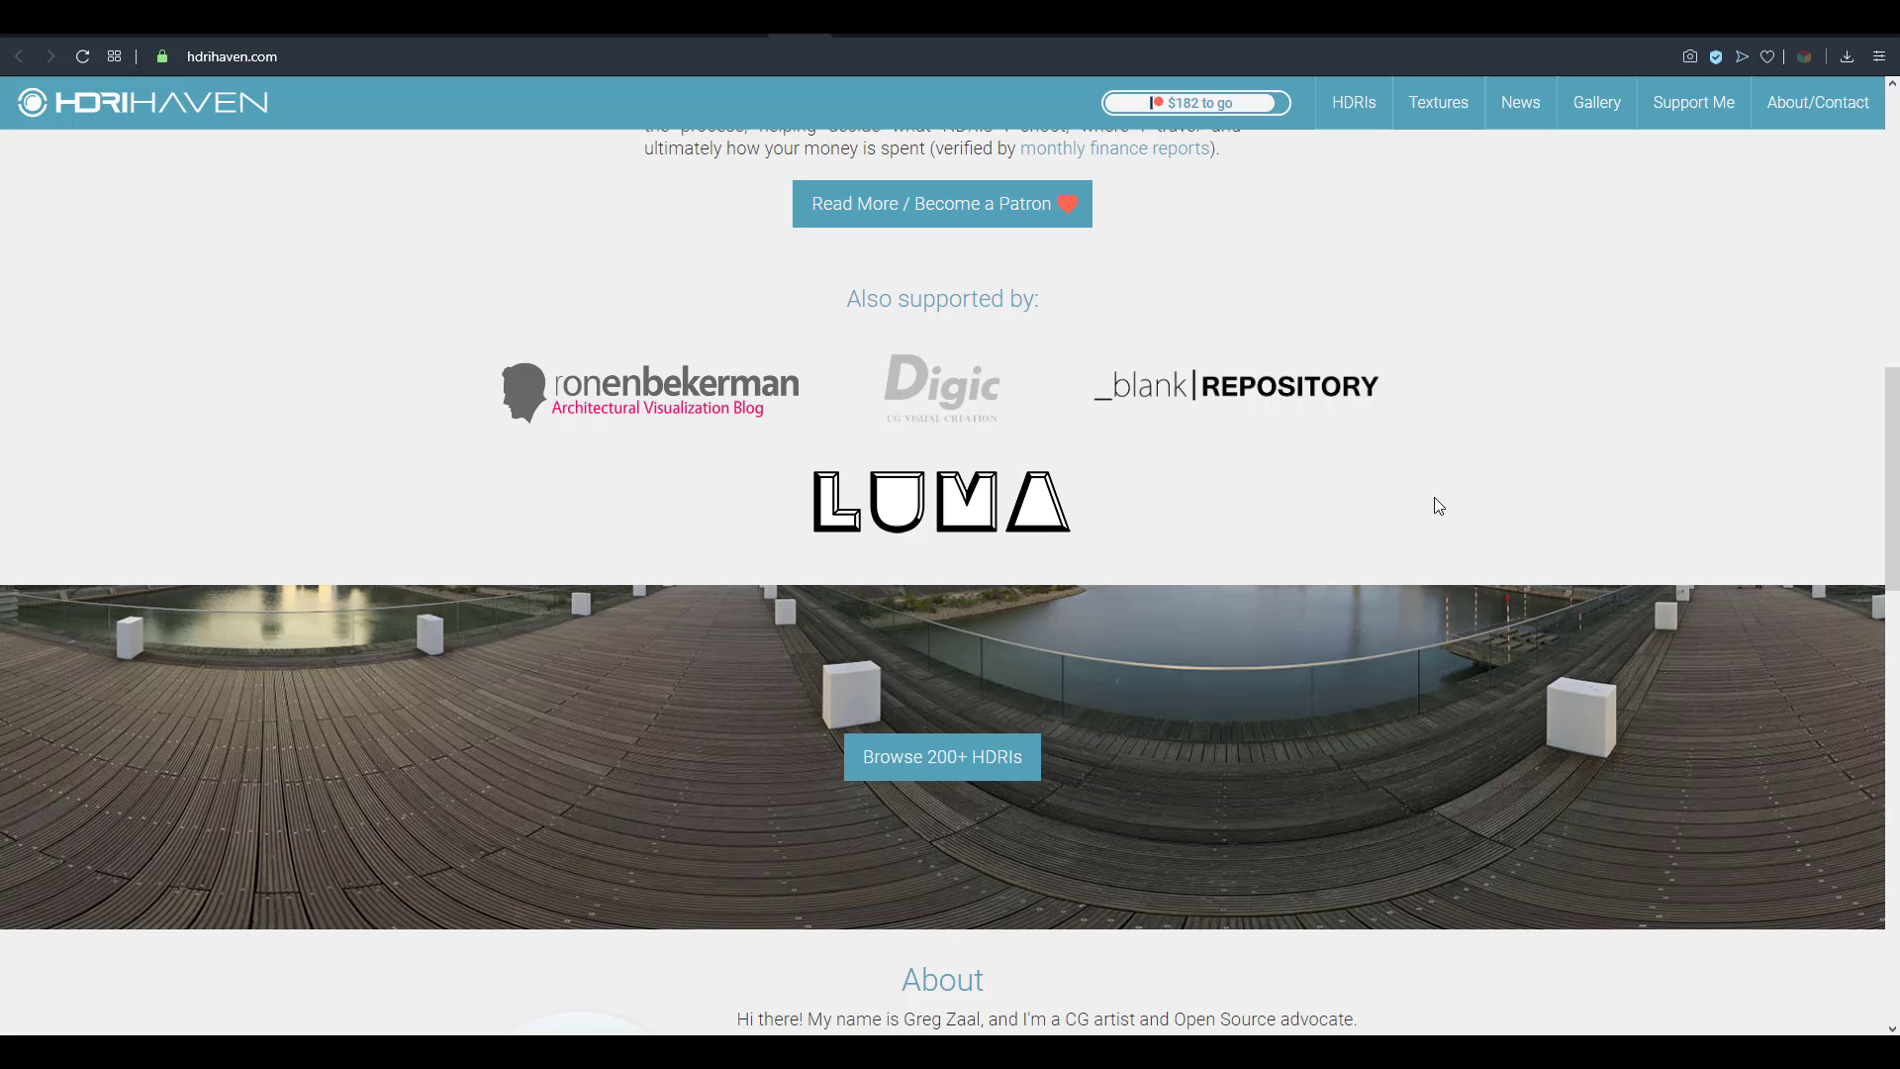
- Switch to the texturehaven.com browser tab
left_click(939, 21)
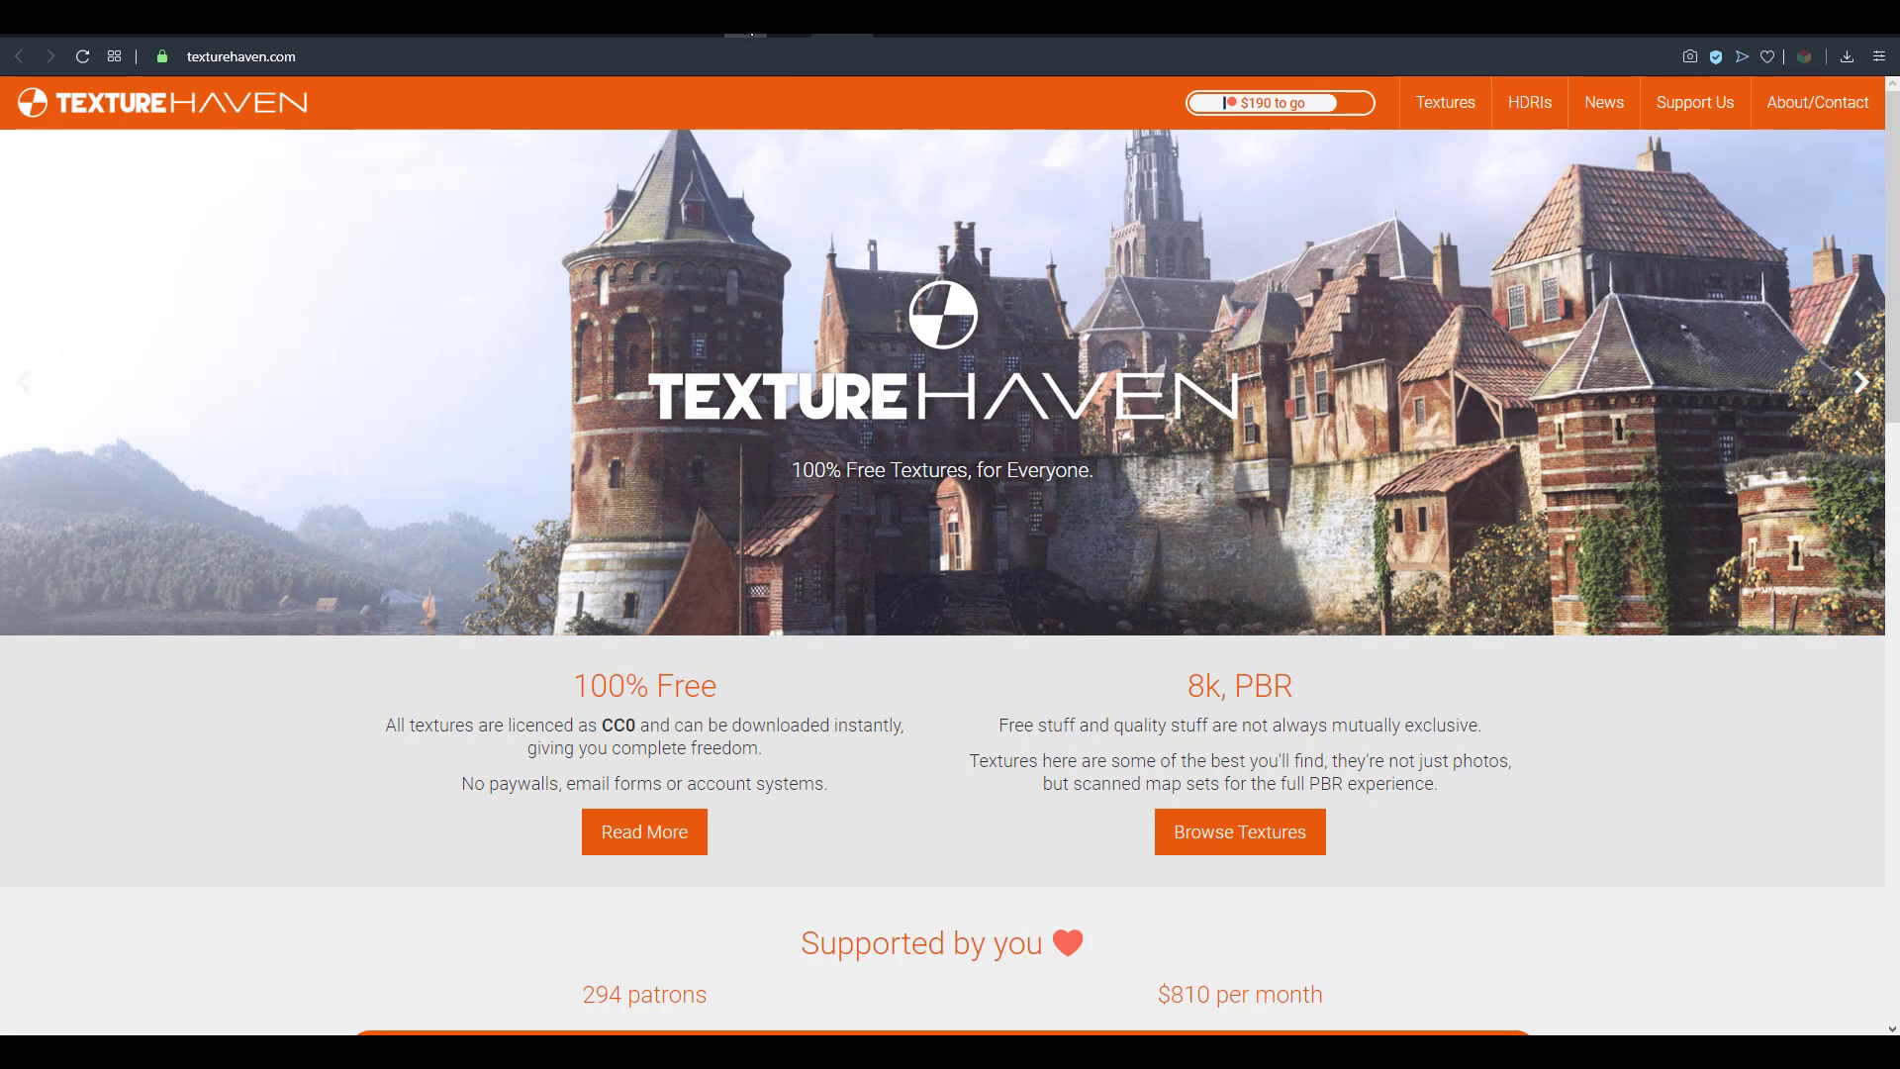
- Switch to the 3dmodelhaven.com browser tab
left_click(760, 19)
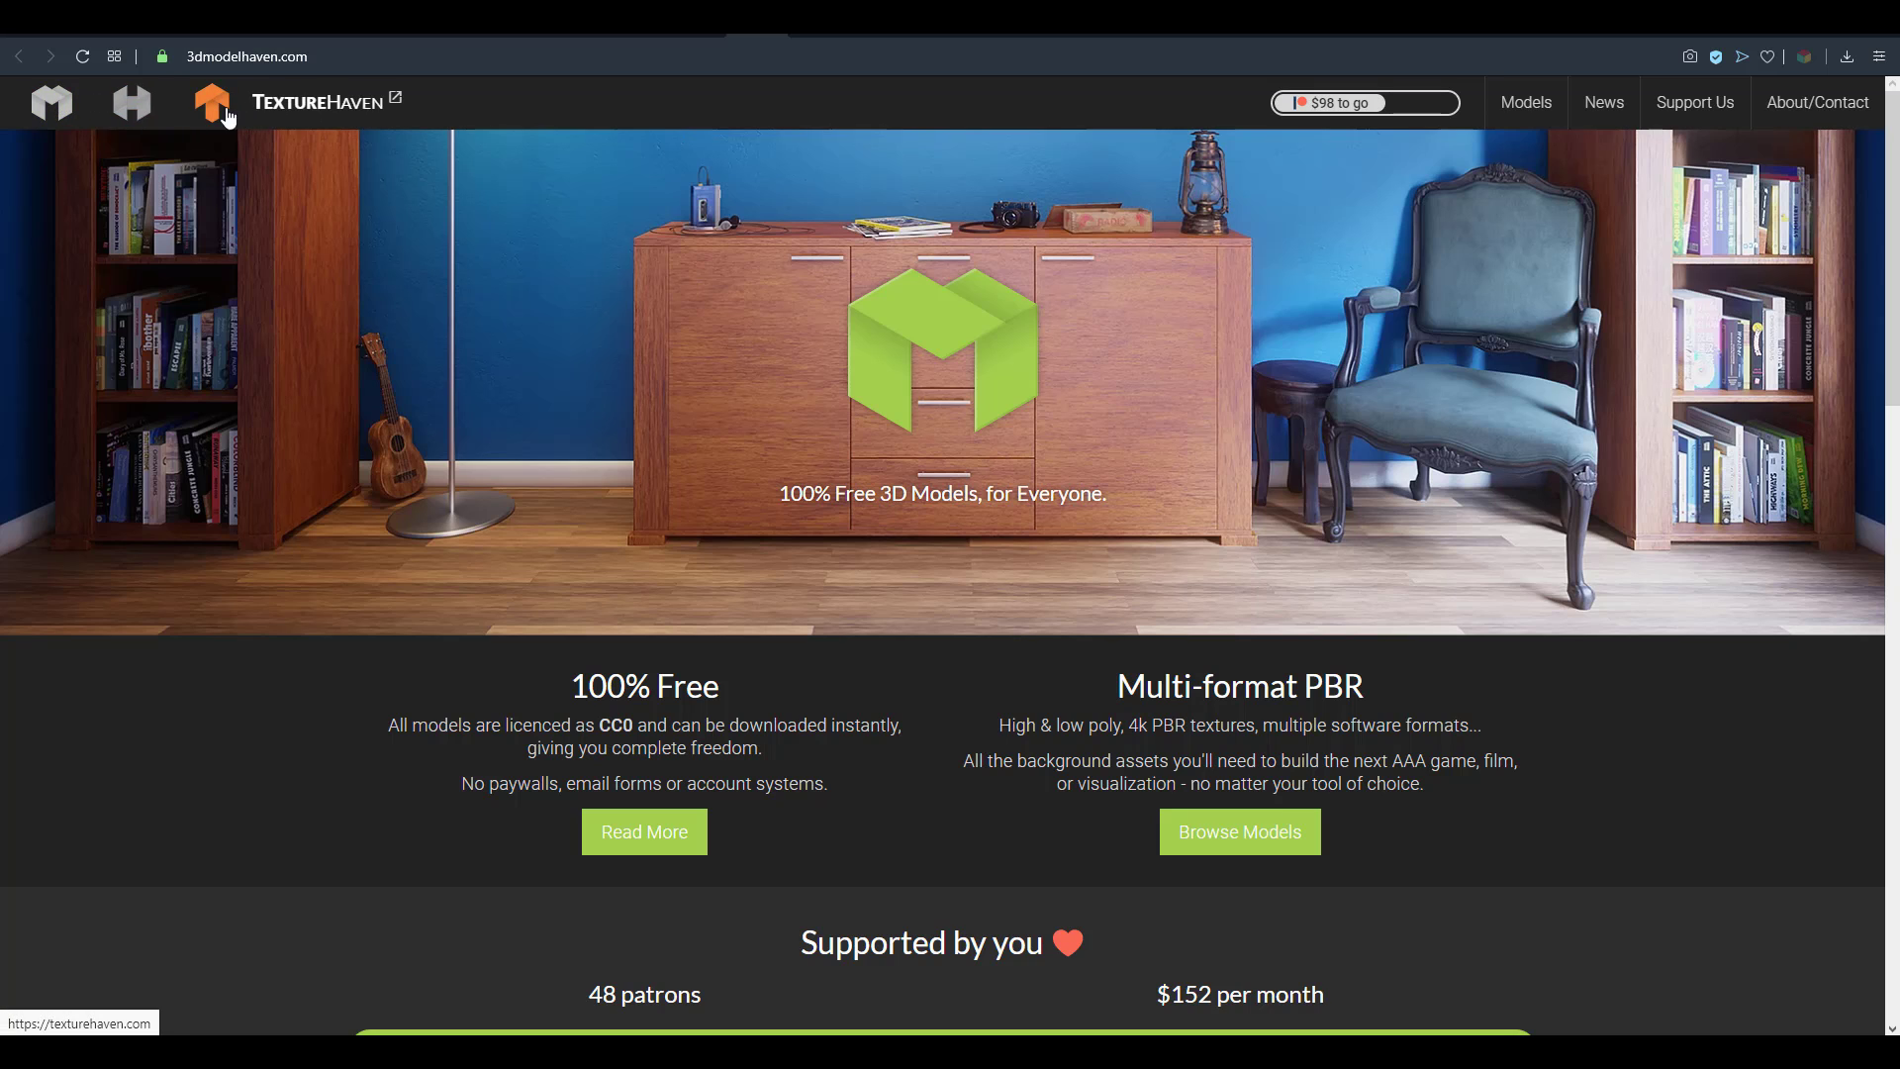
scroll(863, 762, "down", 5)
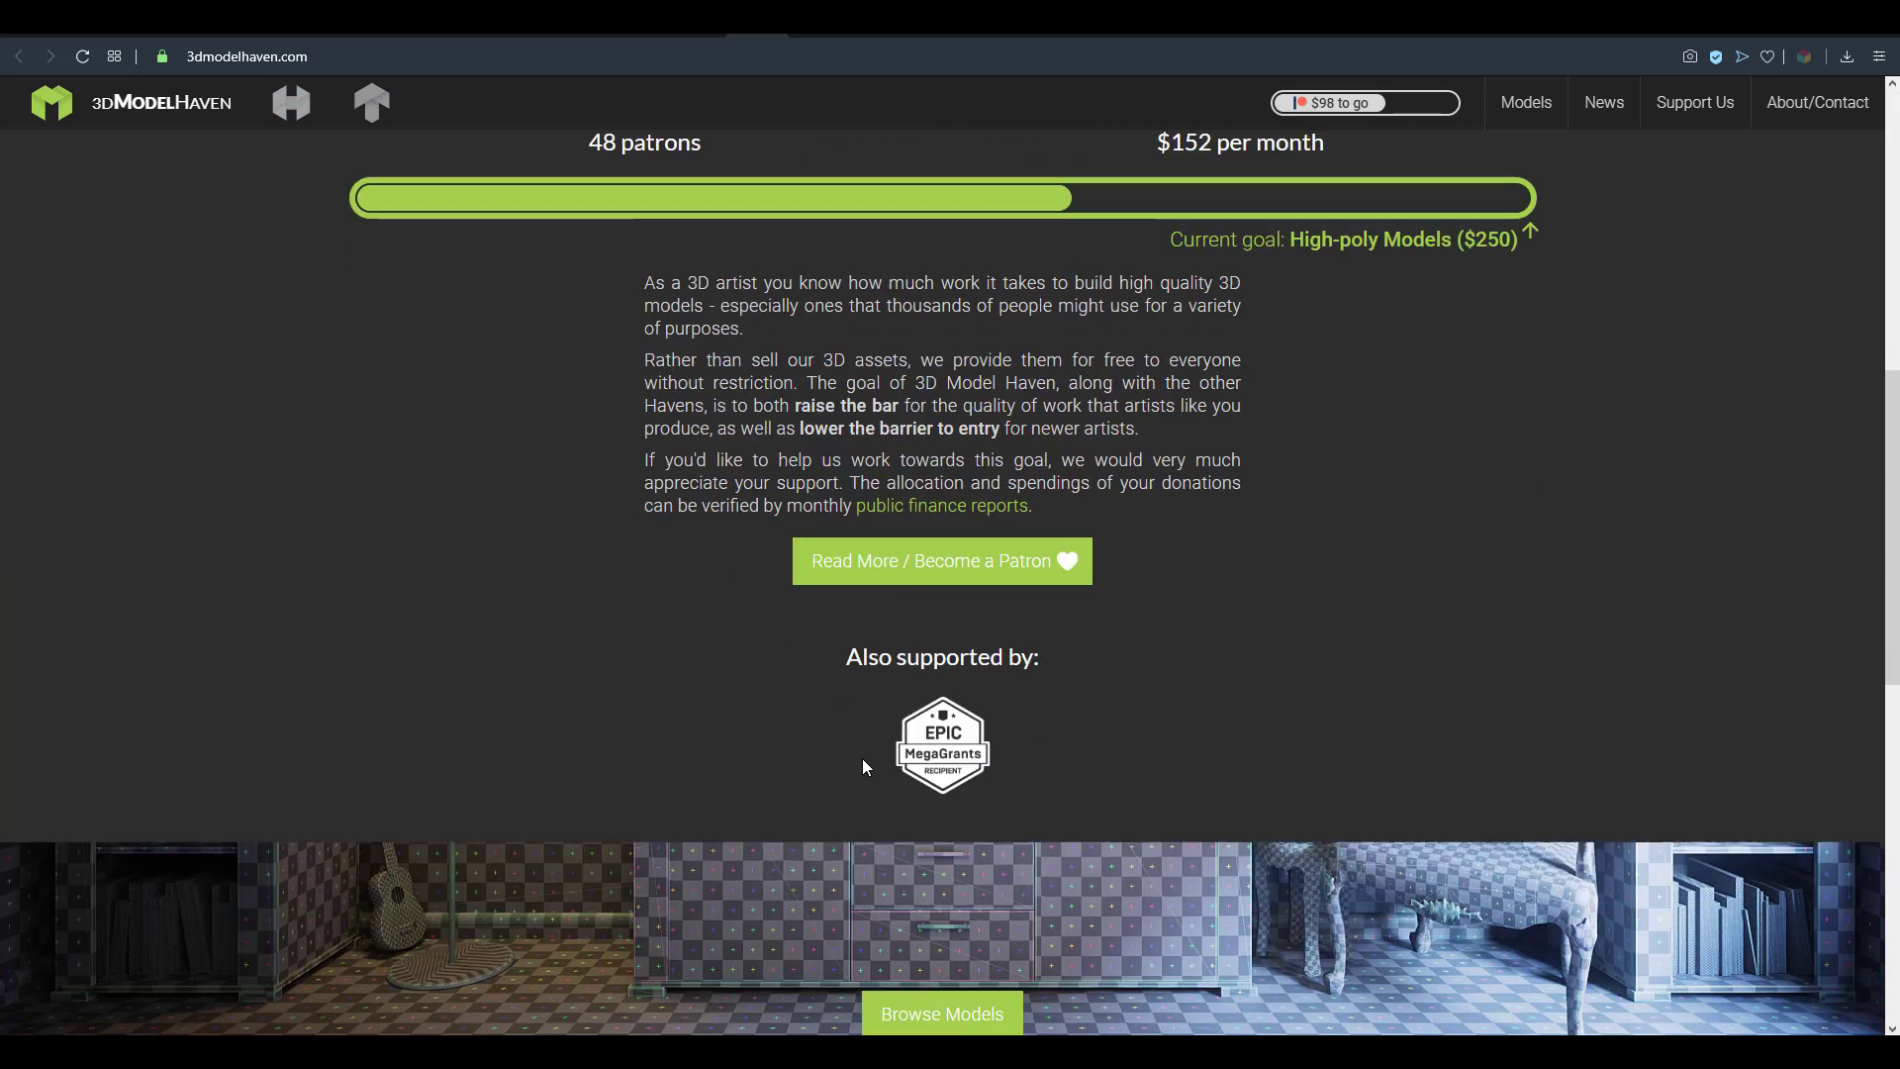
scroll(863, 759, "down", 3)
scroll(1008, 740, "down", 3)
scroll(1008, 741, "down", 1)
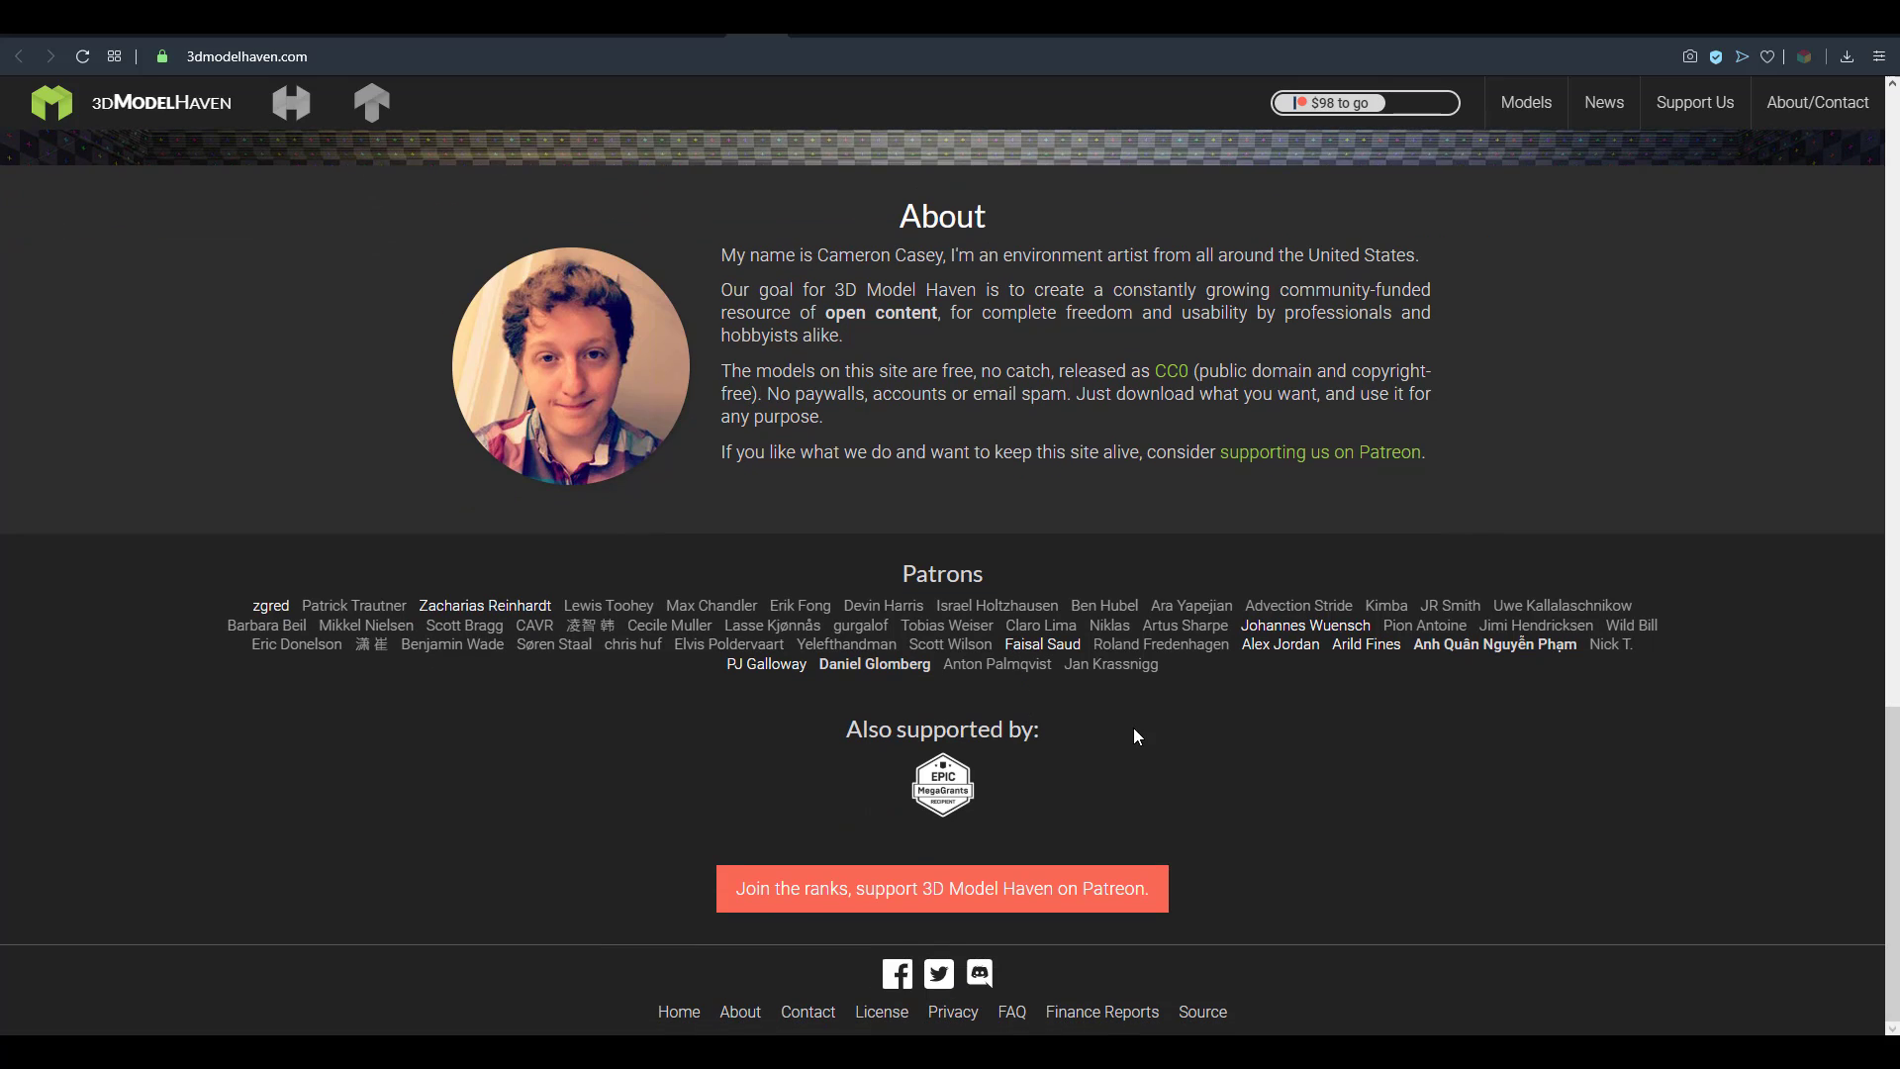
scroll(1285, 711, "up", 5)
scroll(1283, 710, "up", 3)
scroll(1284, 709, "up", 4)
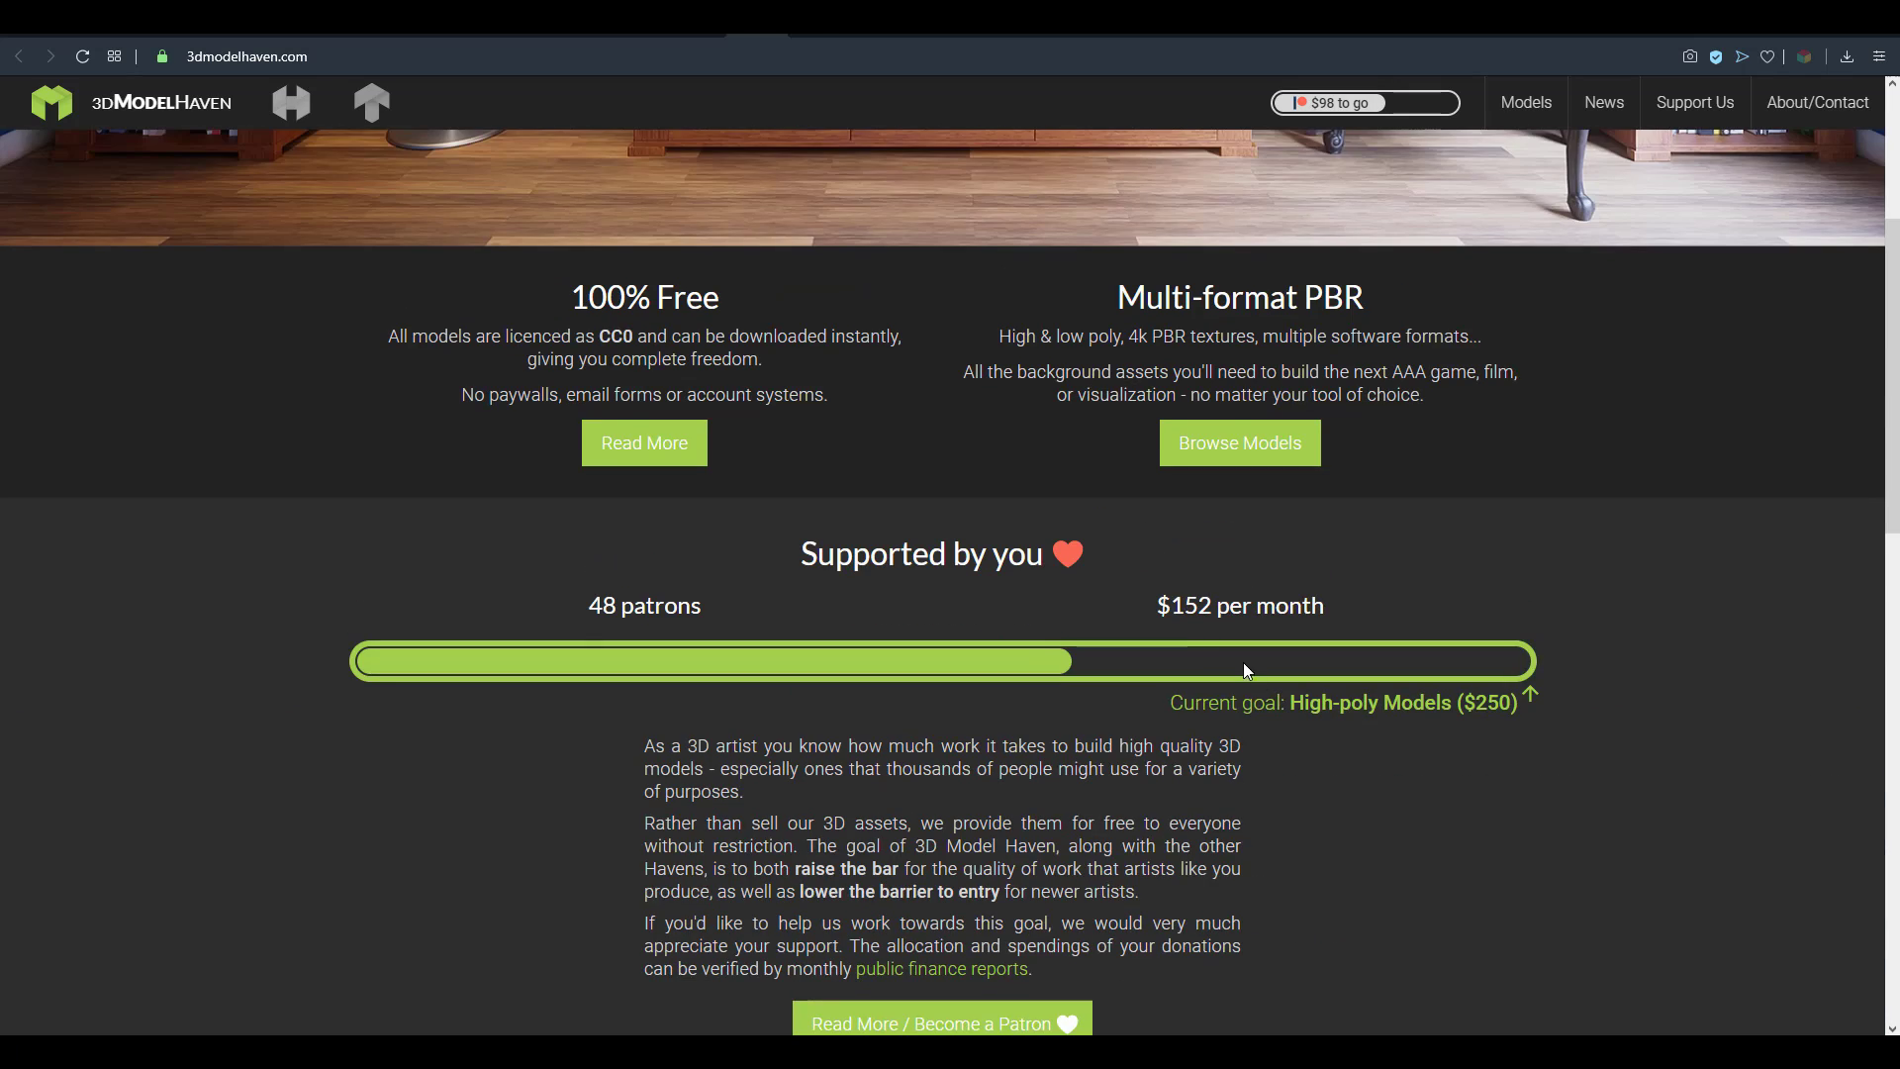
scroll(1240, 659, "up", 3)
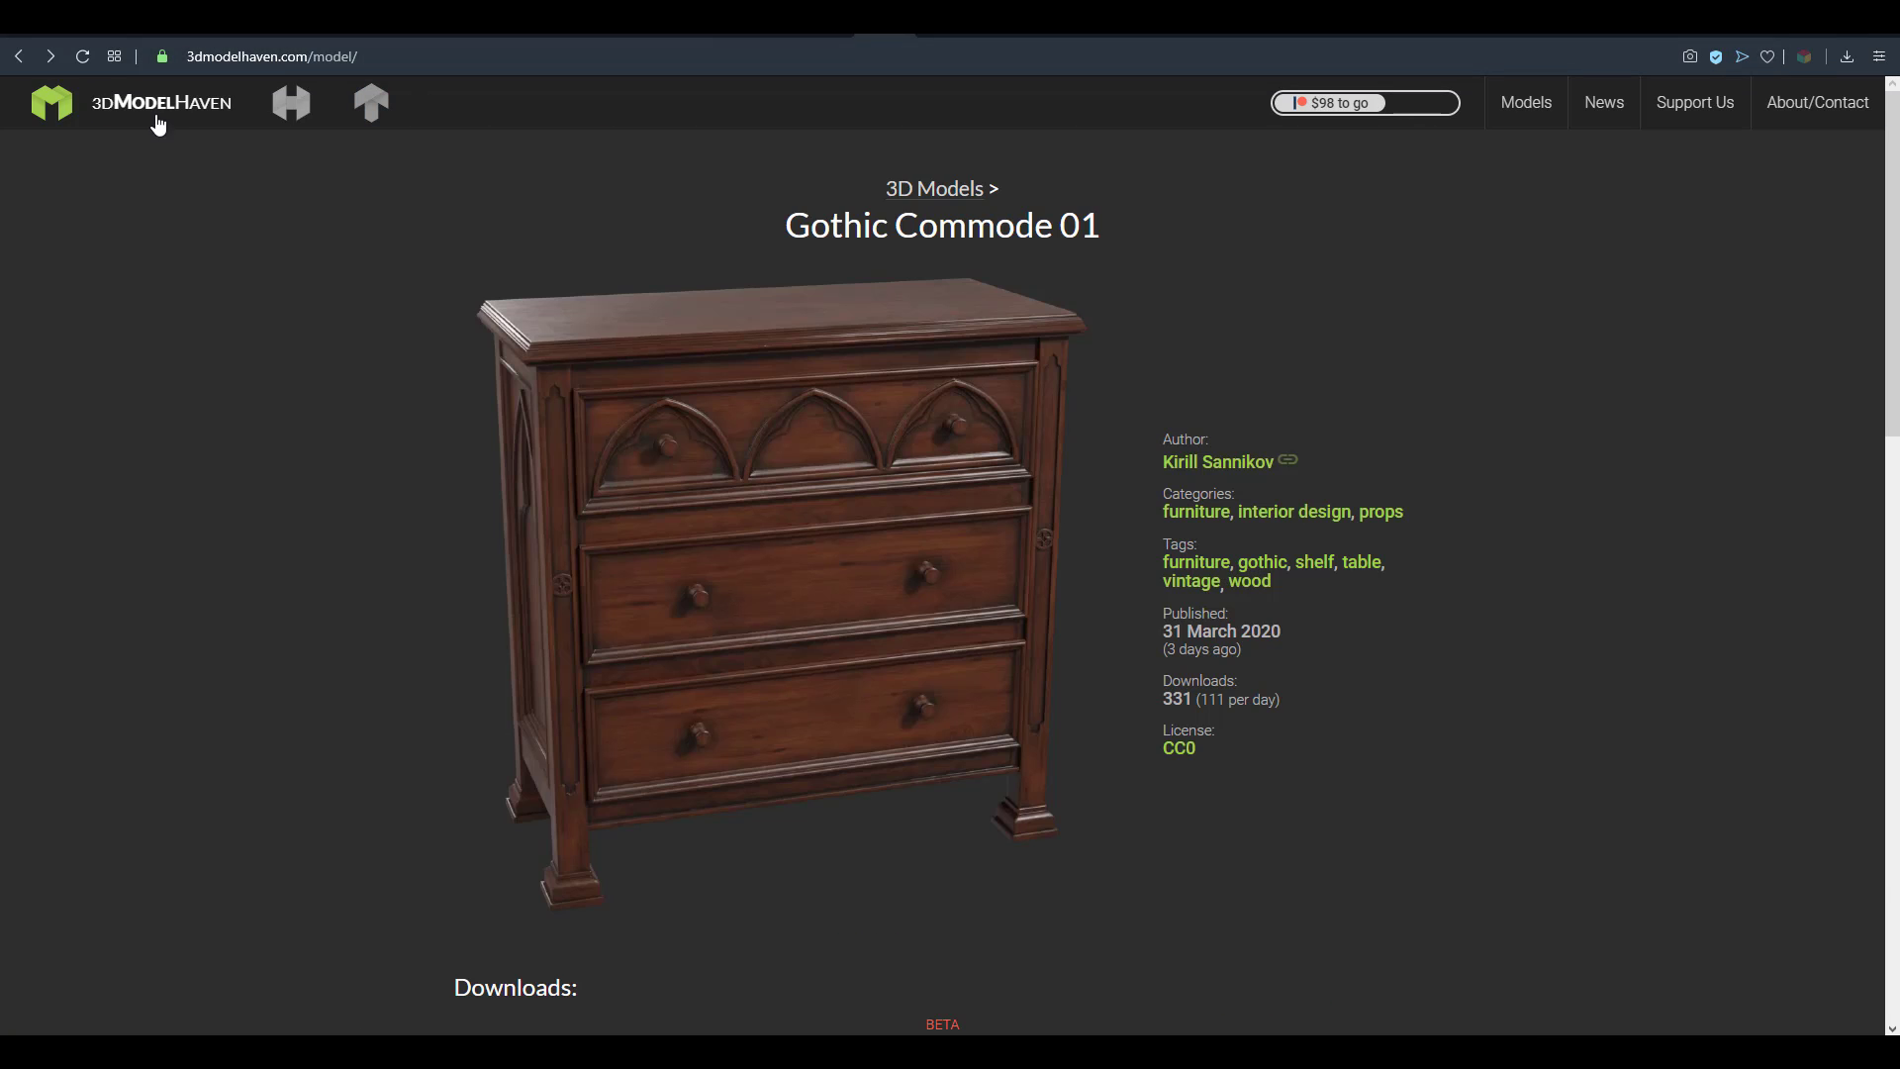
- Open the Models listing, then jump back to the top of the grid
left_click(1522, 112)
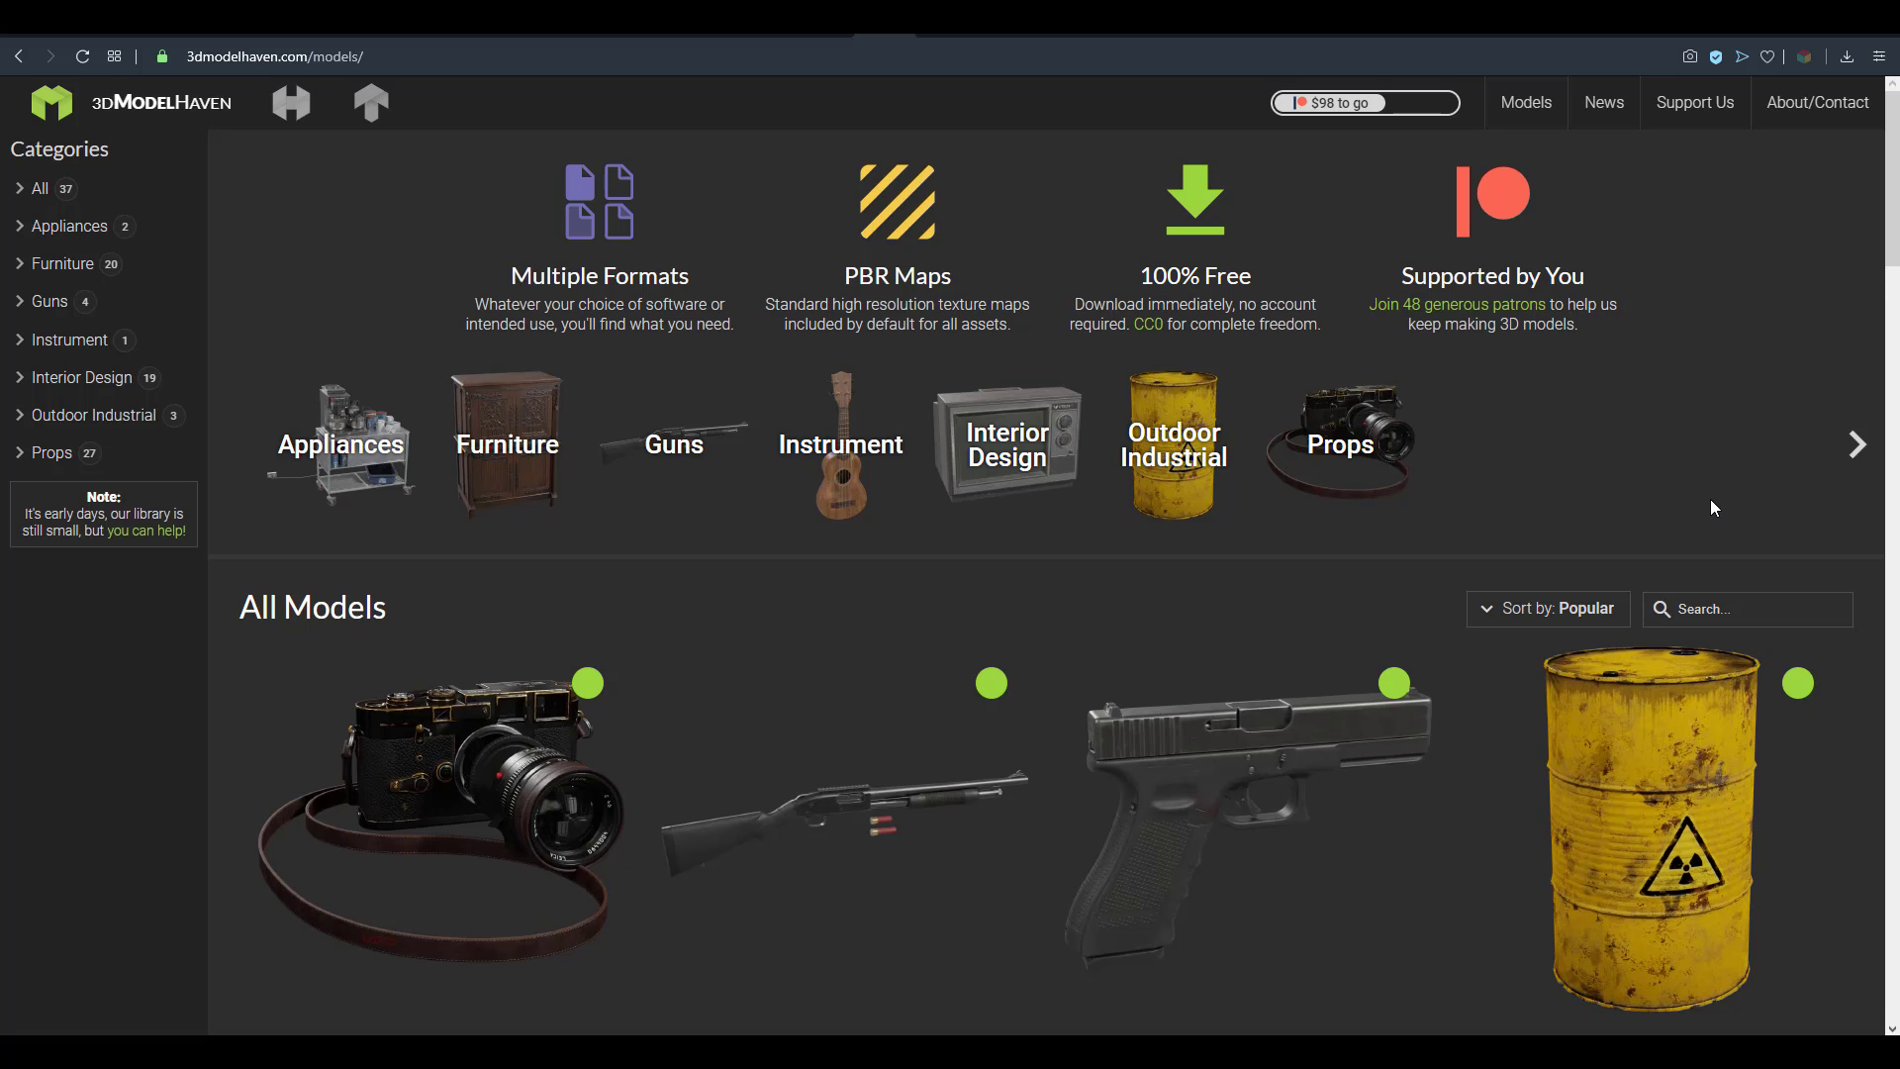
scroll(1710, 498, "down", 4)
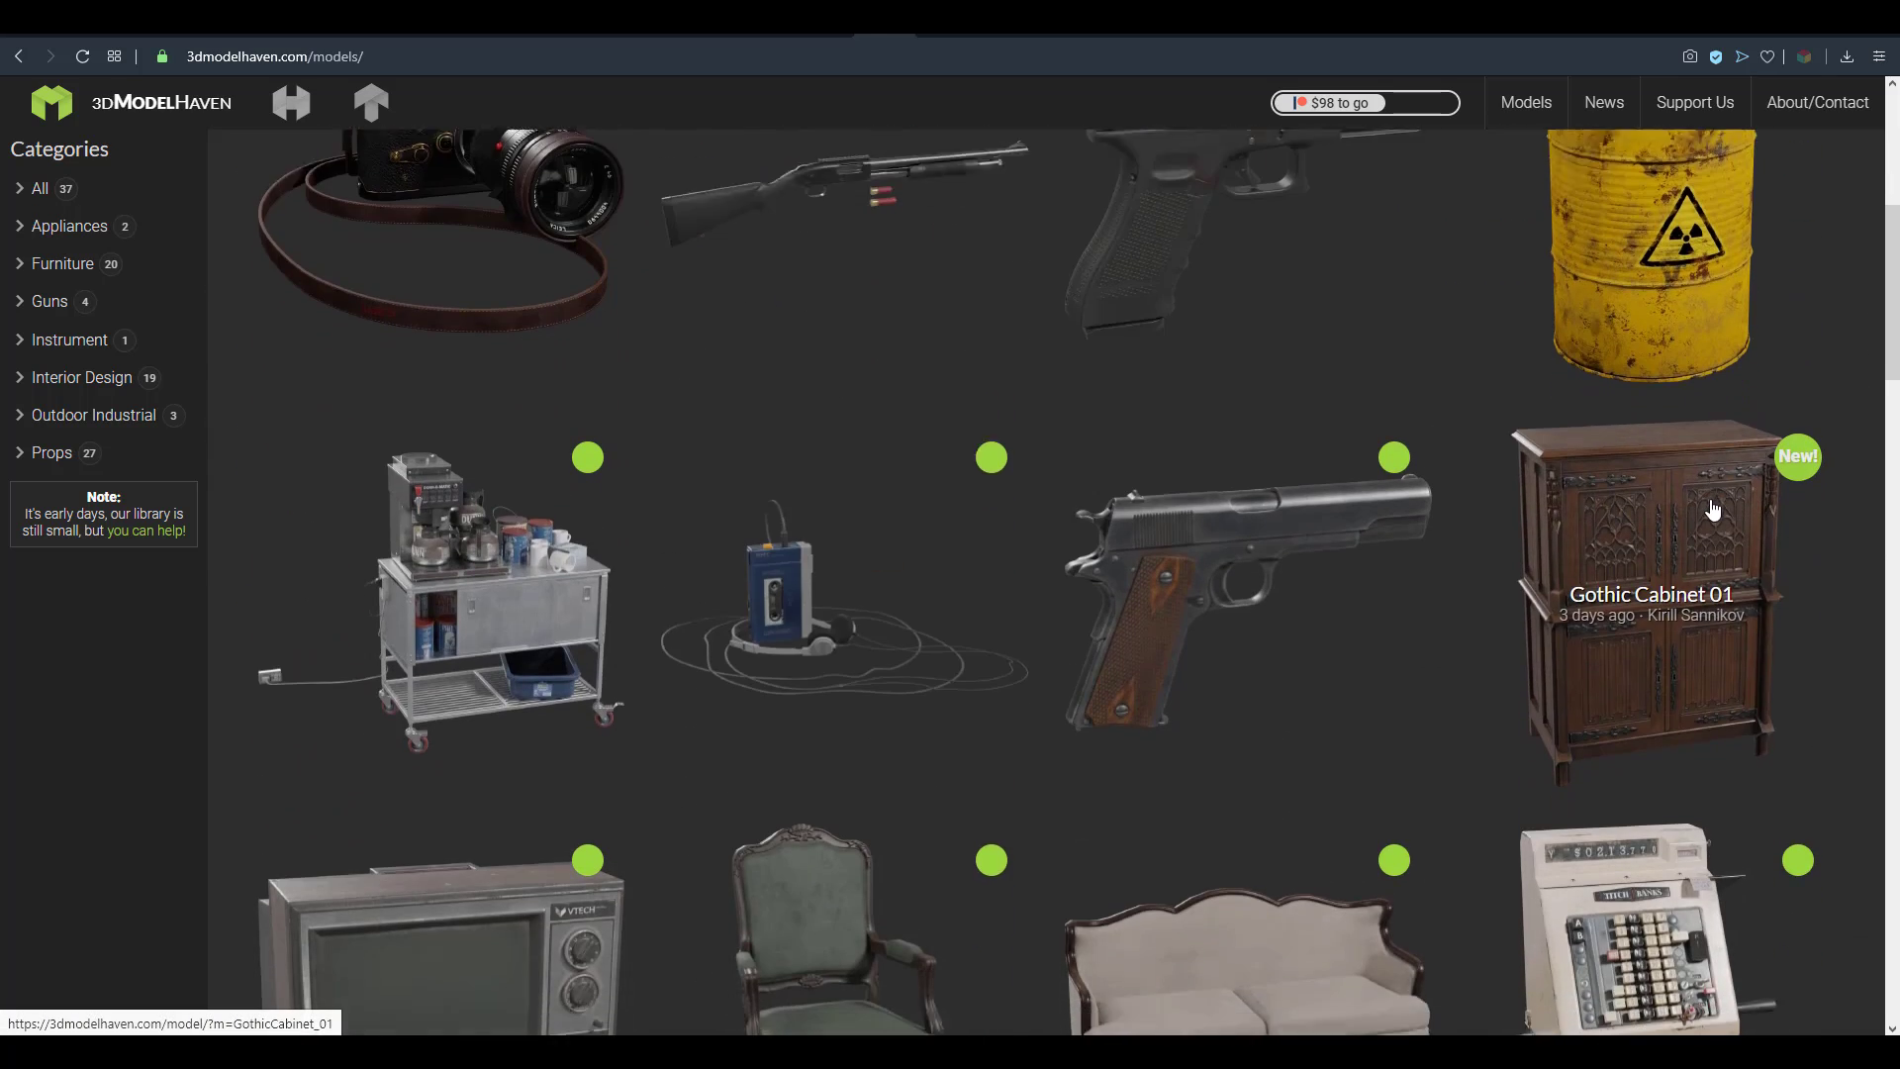
scroll(1711, 506, "down", 1)
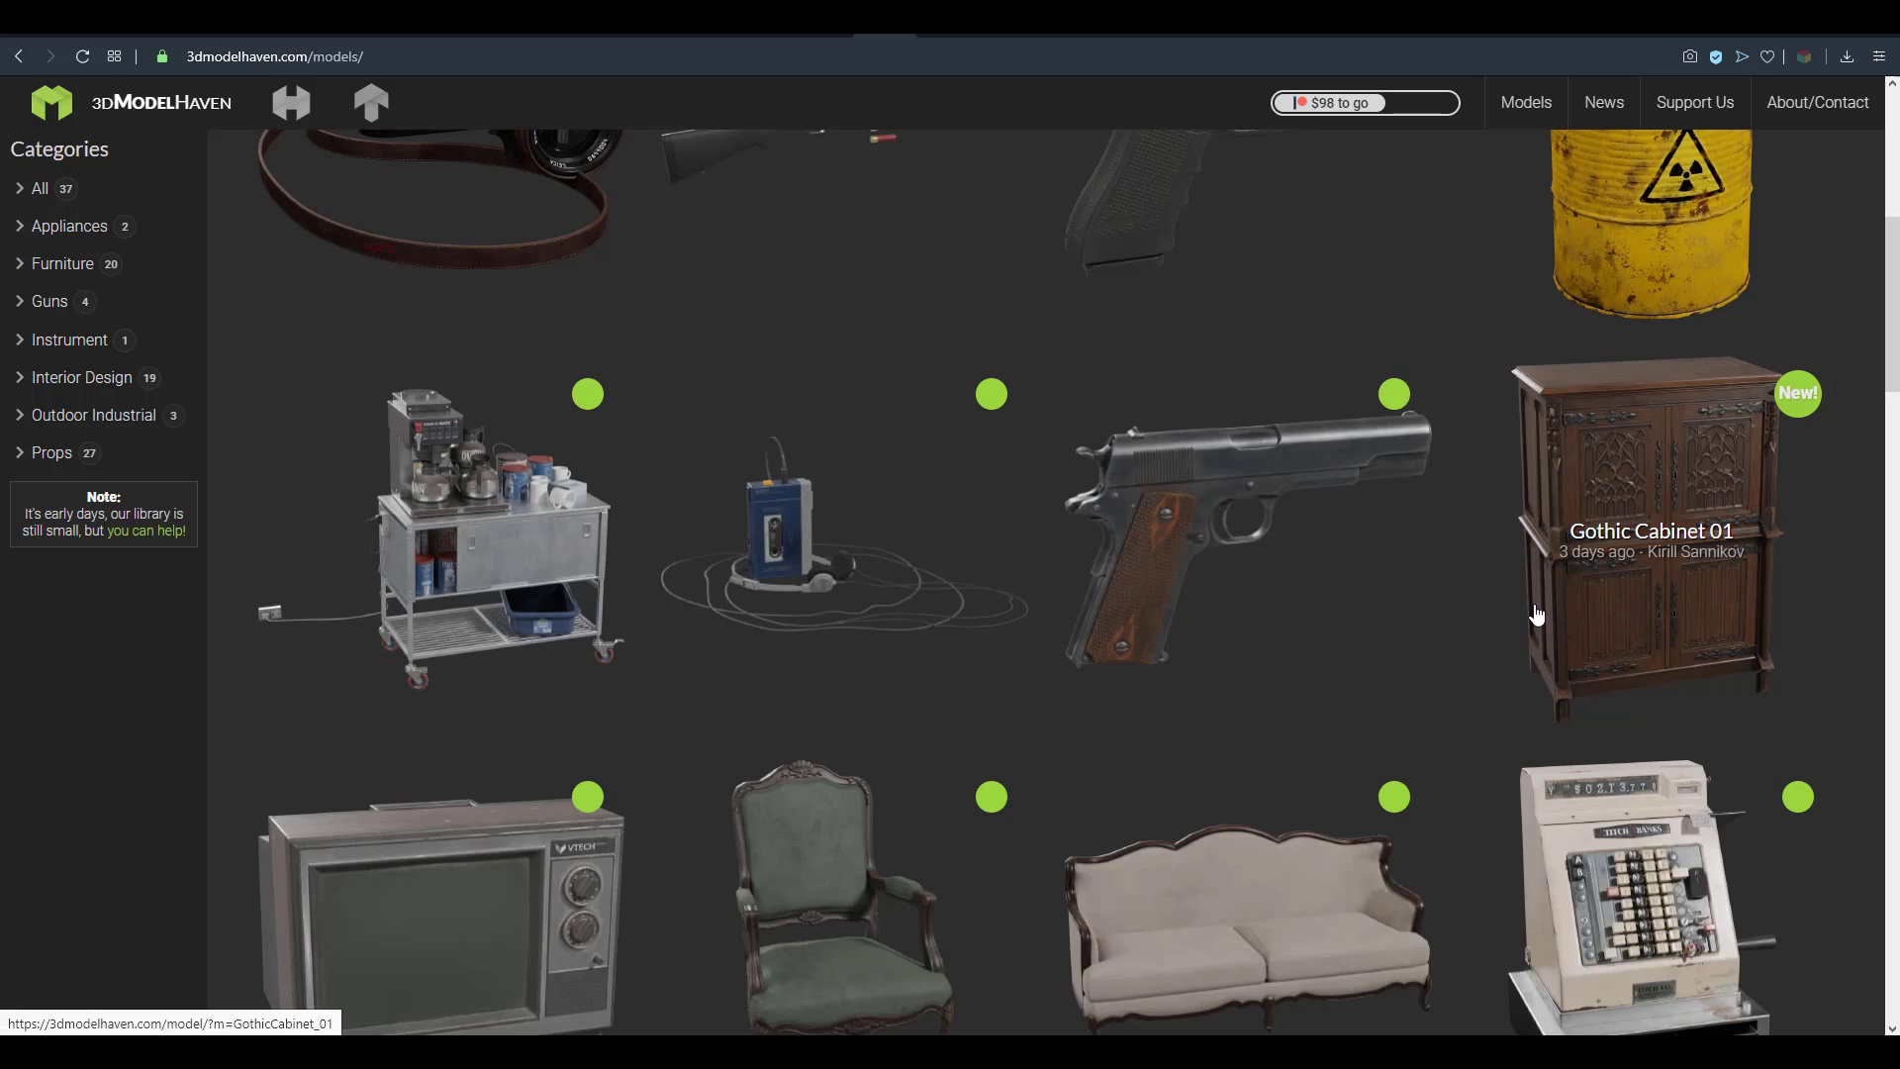
scroll(1535, 615, "down", 3)
scroll(1534, 625, "down", 3)
scroll(1536, 624, "down", 1)
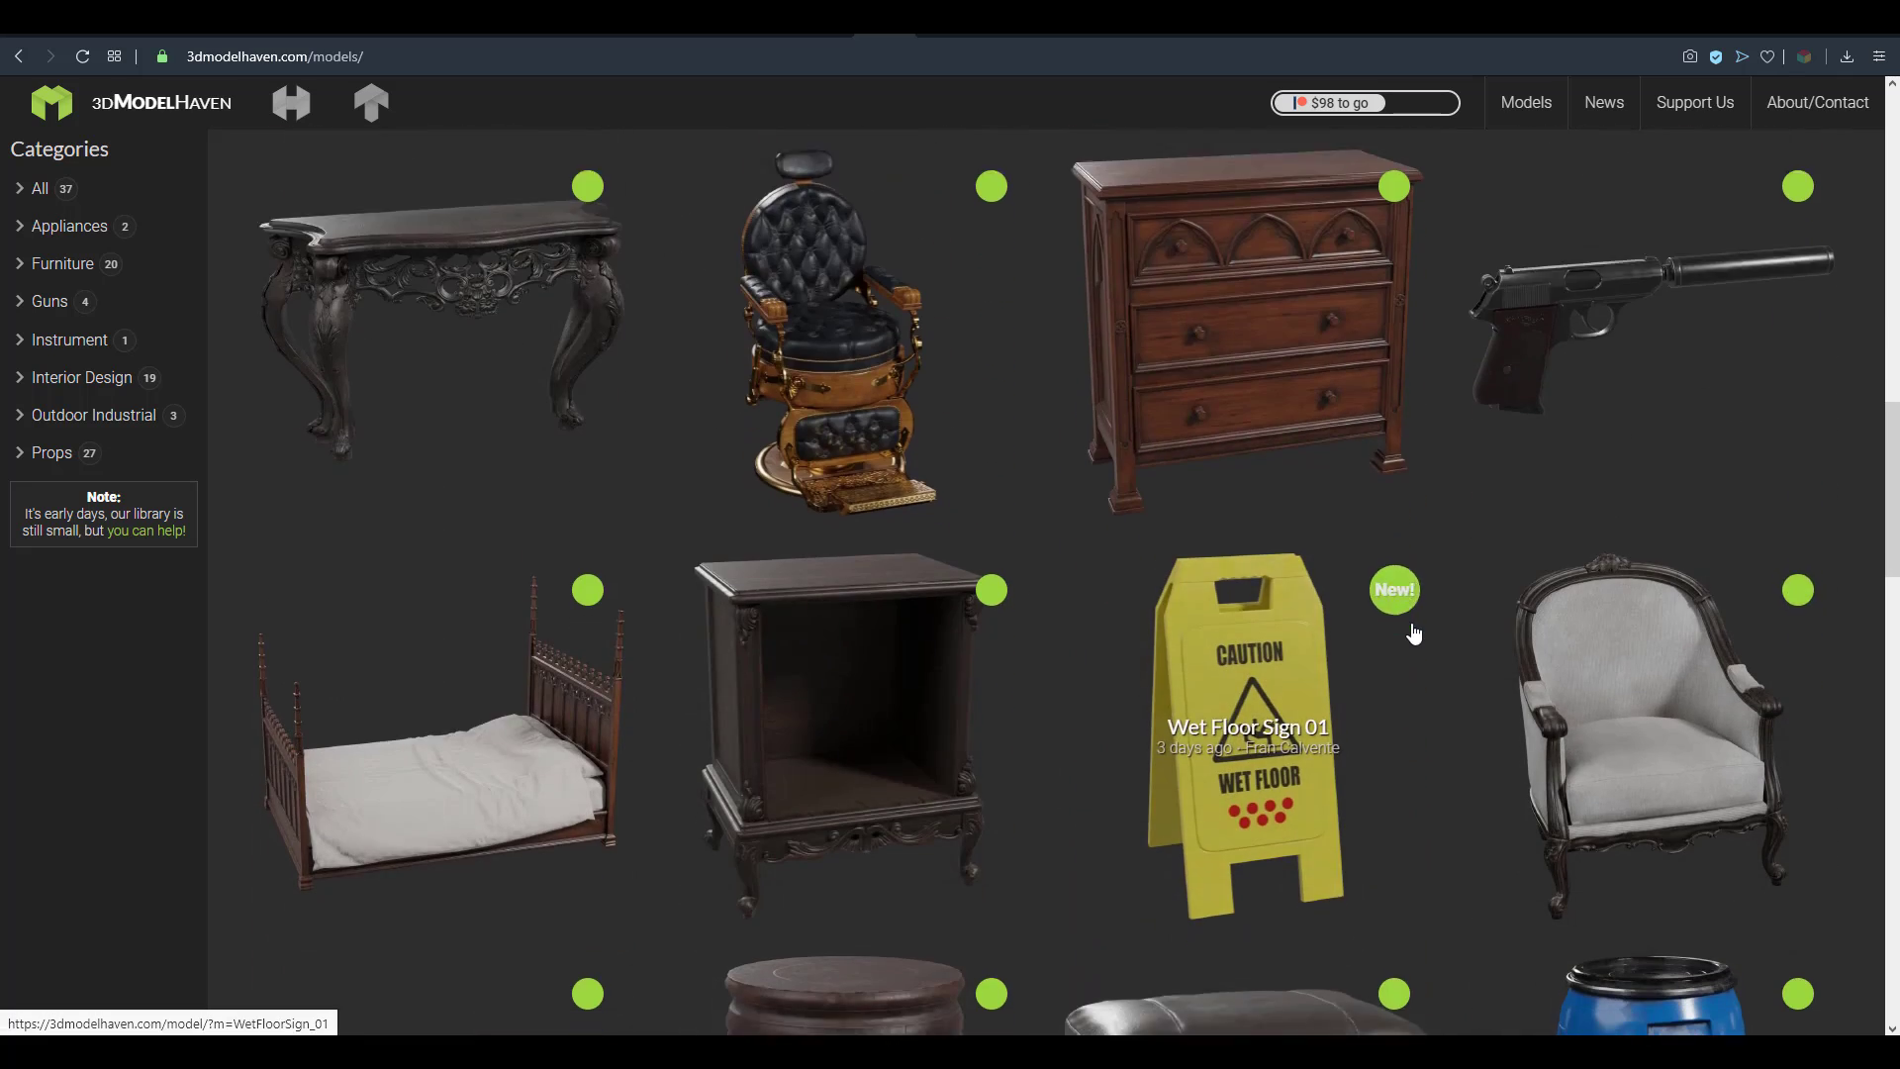
scroll(1413, 634, "down", 3)
key("Home")
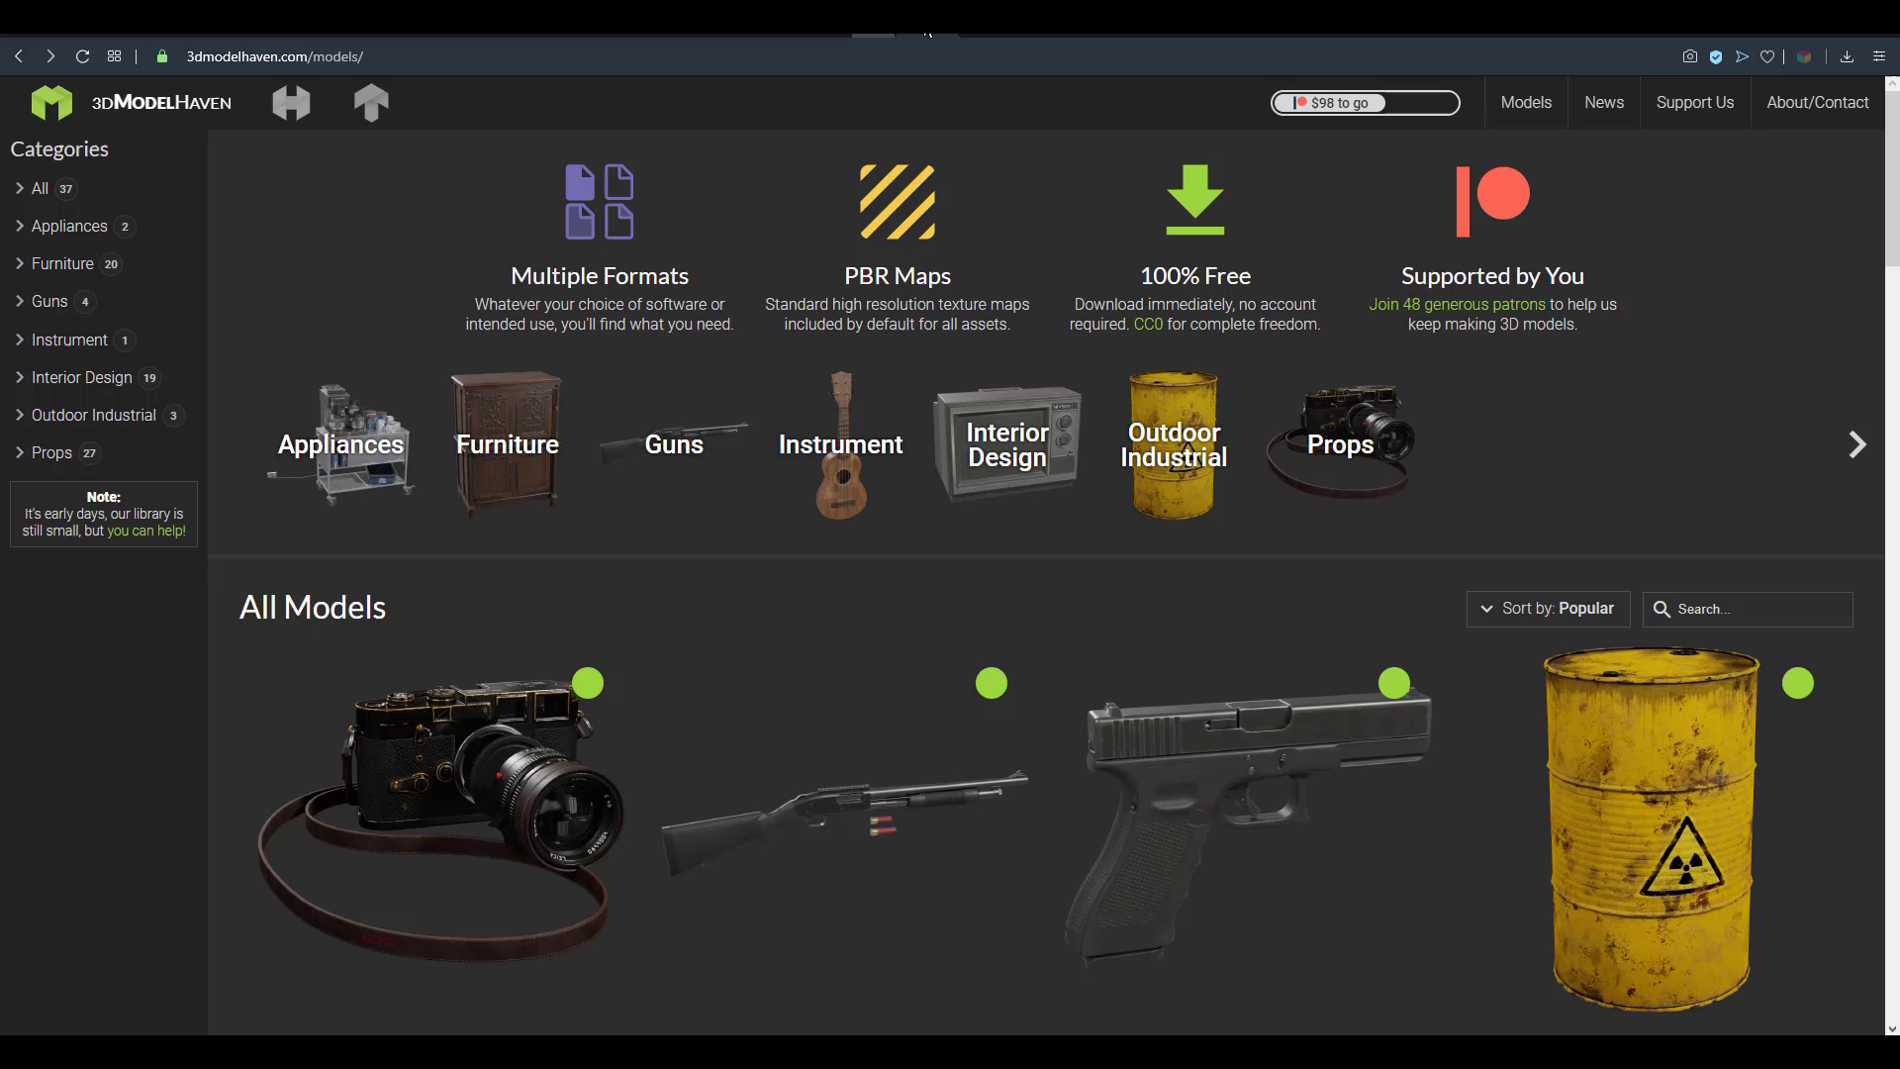
scroll(1335, 631, "down", 2)
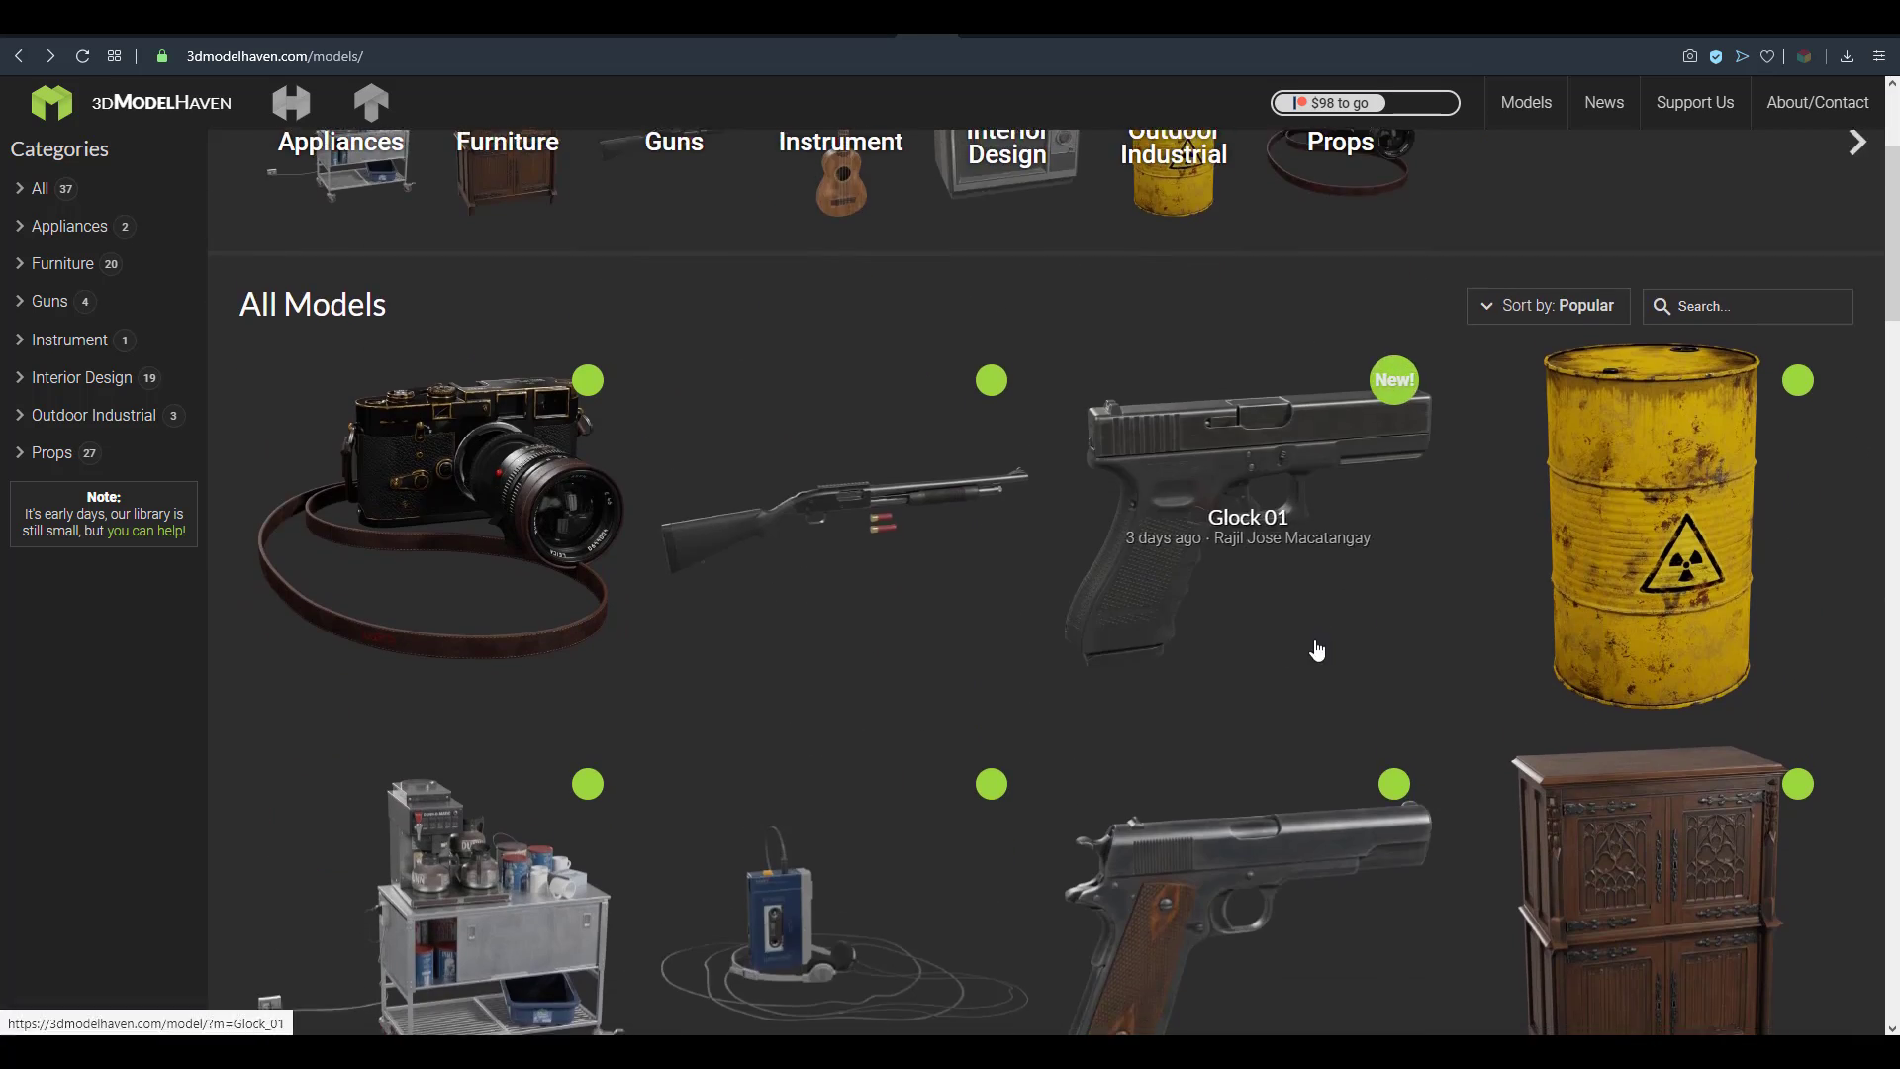
scroll(1316, 650, "down", 5)
scroll(593, 491, "down", 1)
- Open the Green Chair 01 model page from its tile
left_click(831, 363)
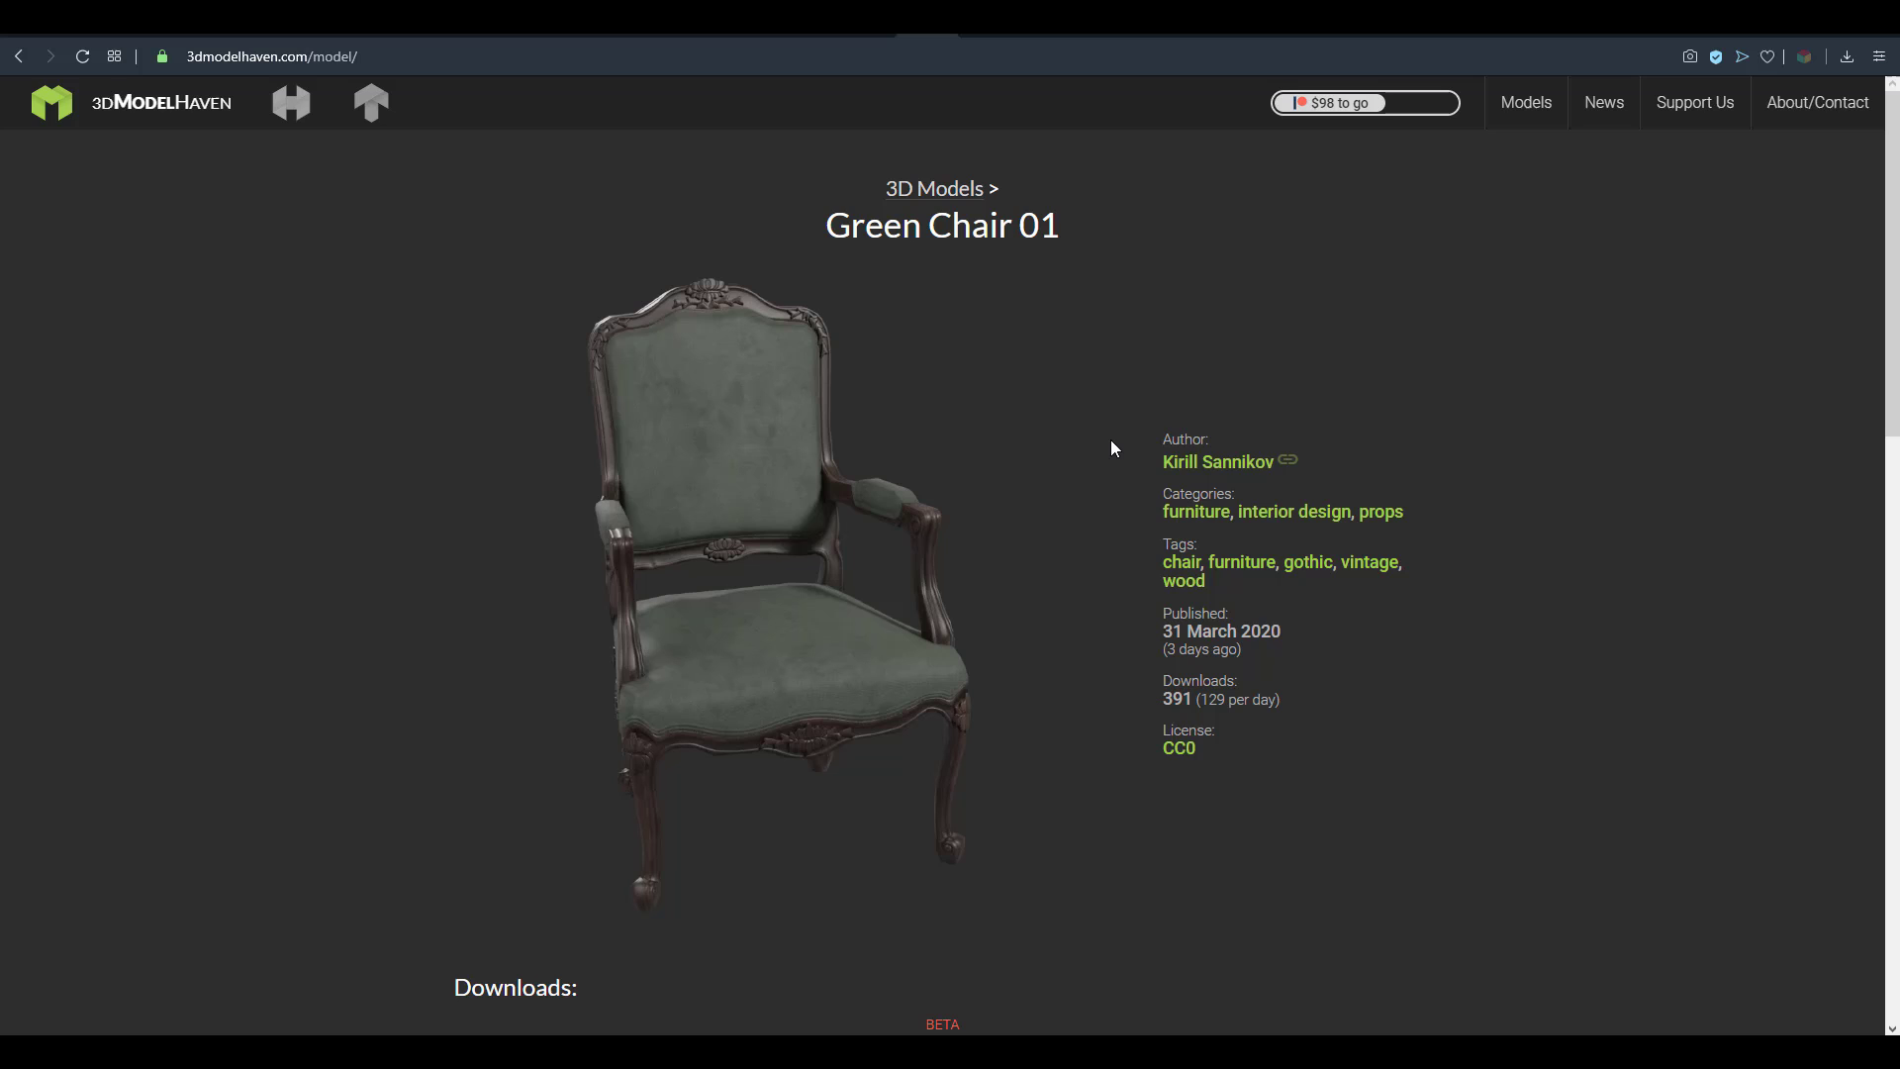
scroll(1111, 439, "down", 5)
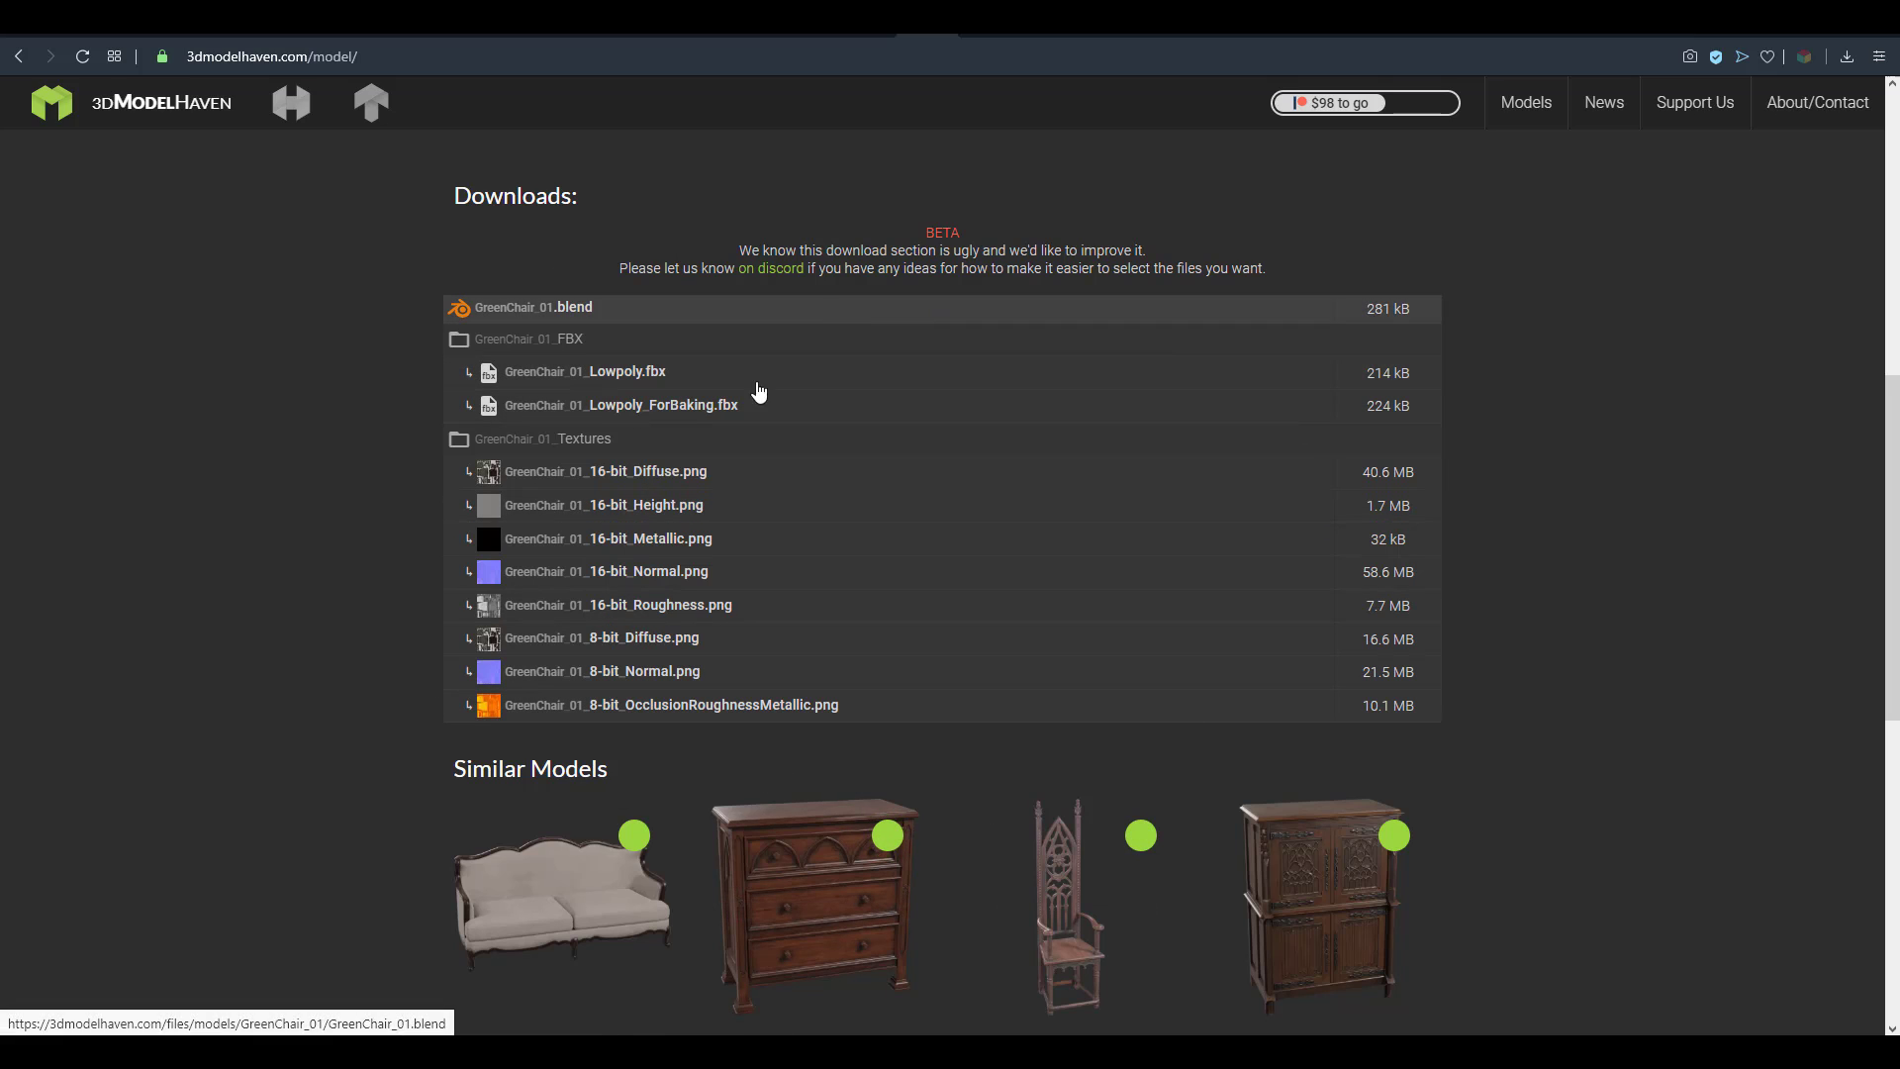
scroll(1184, 802, "up", 5)
scroll(1182, 802, "up", 1)
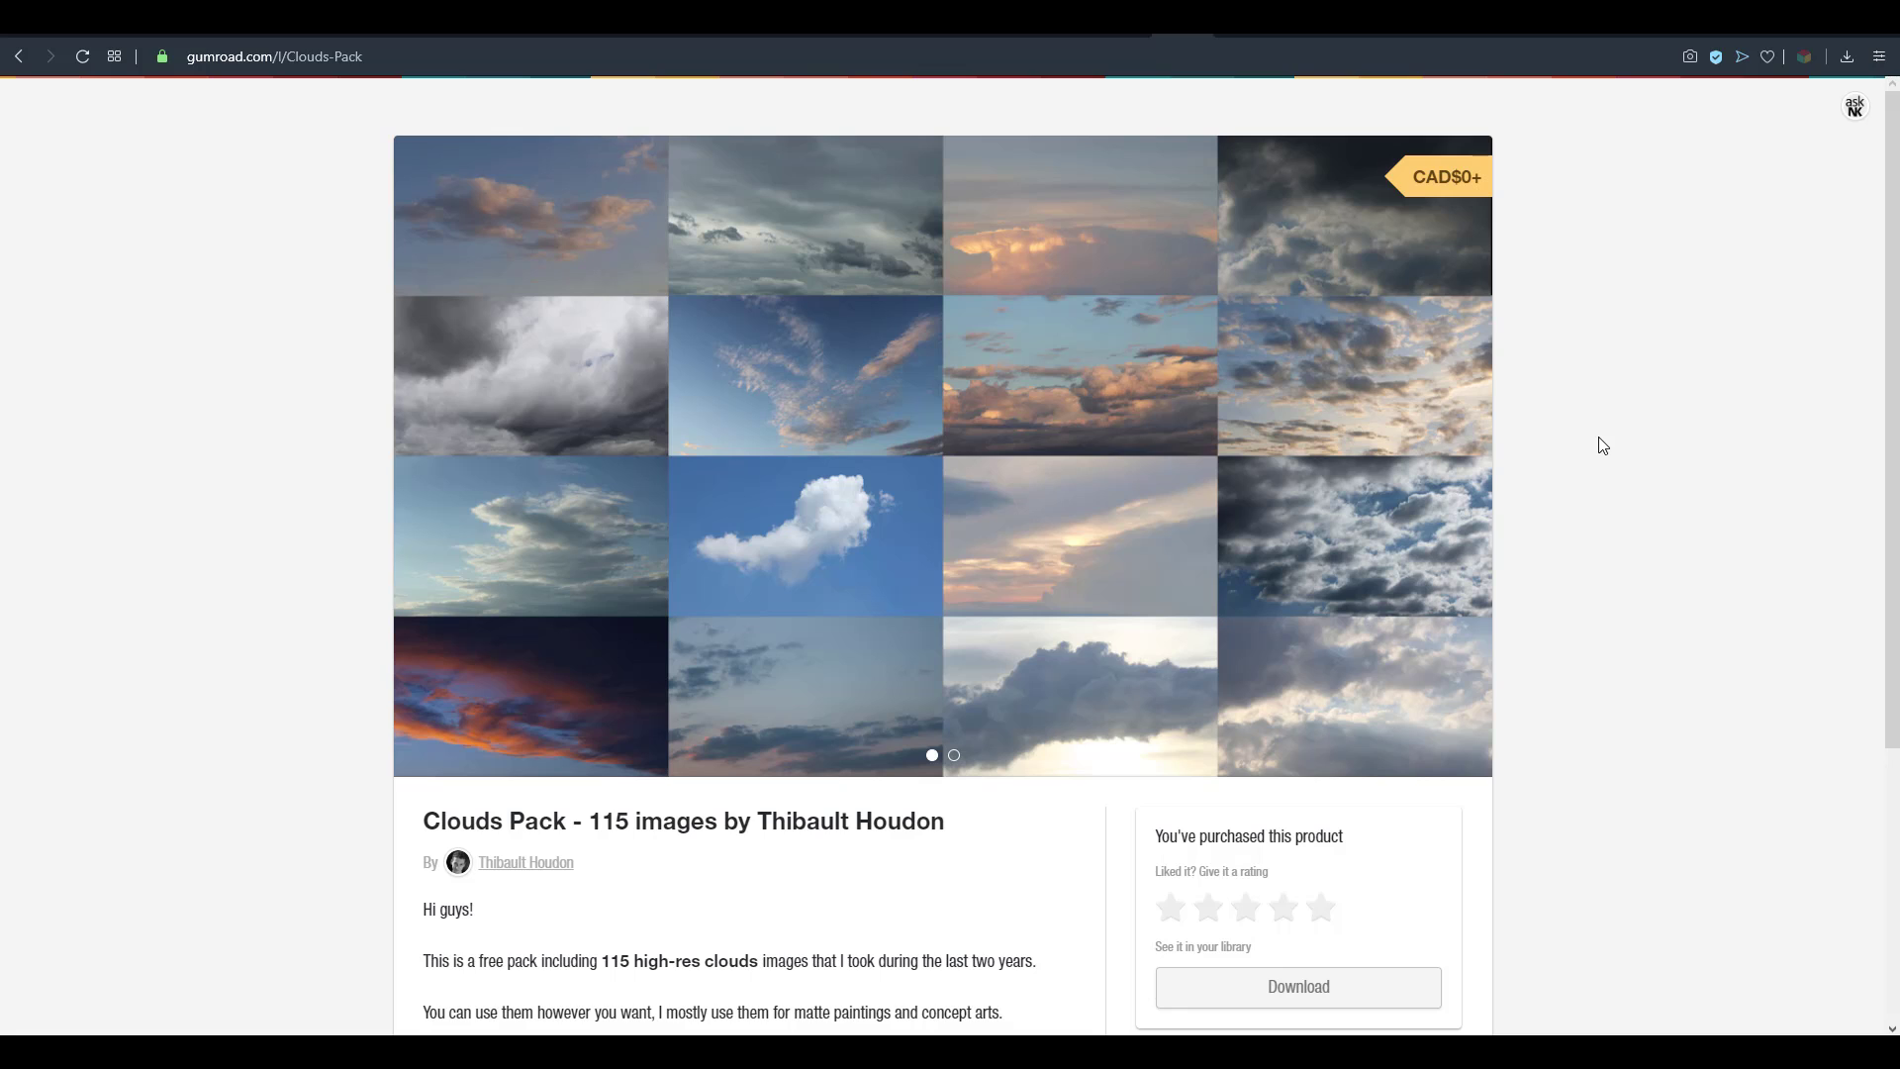
left_click(1462, 461)
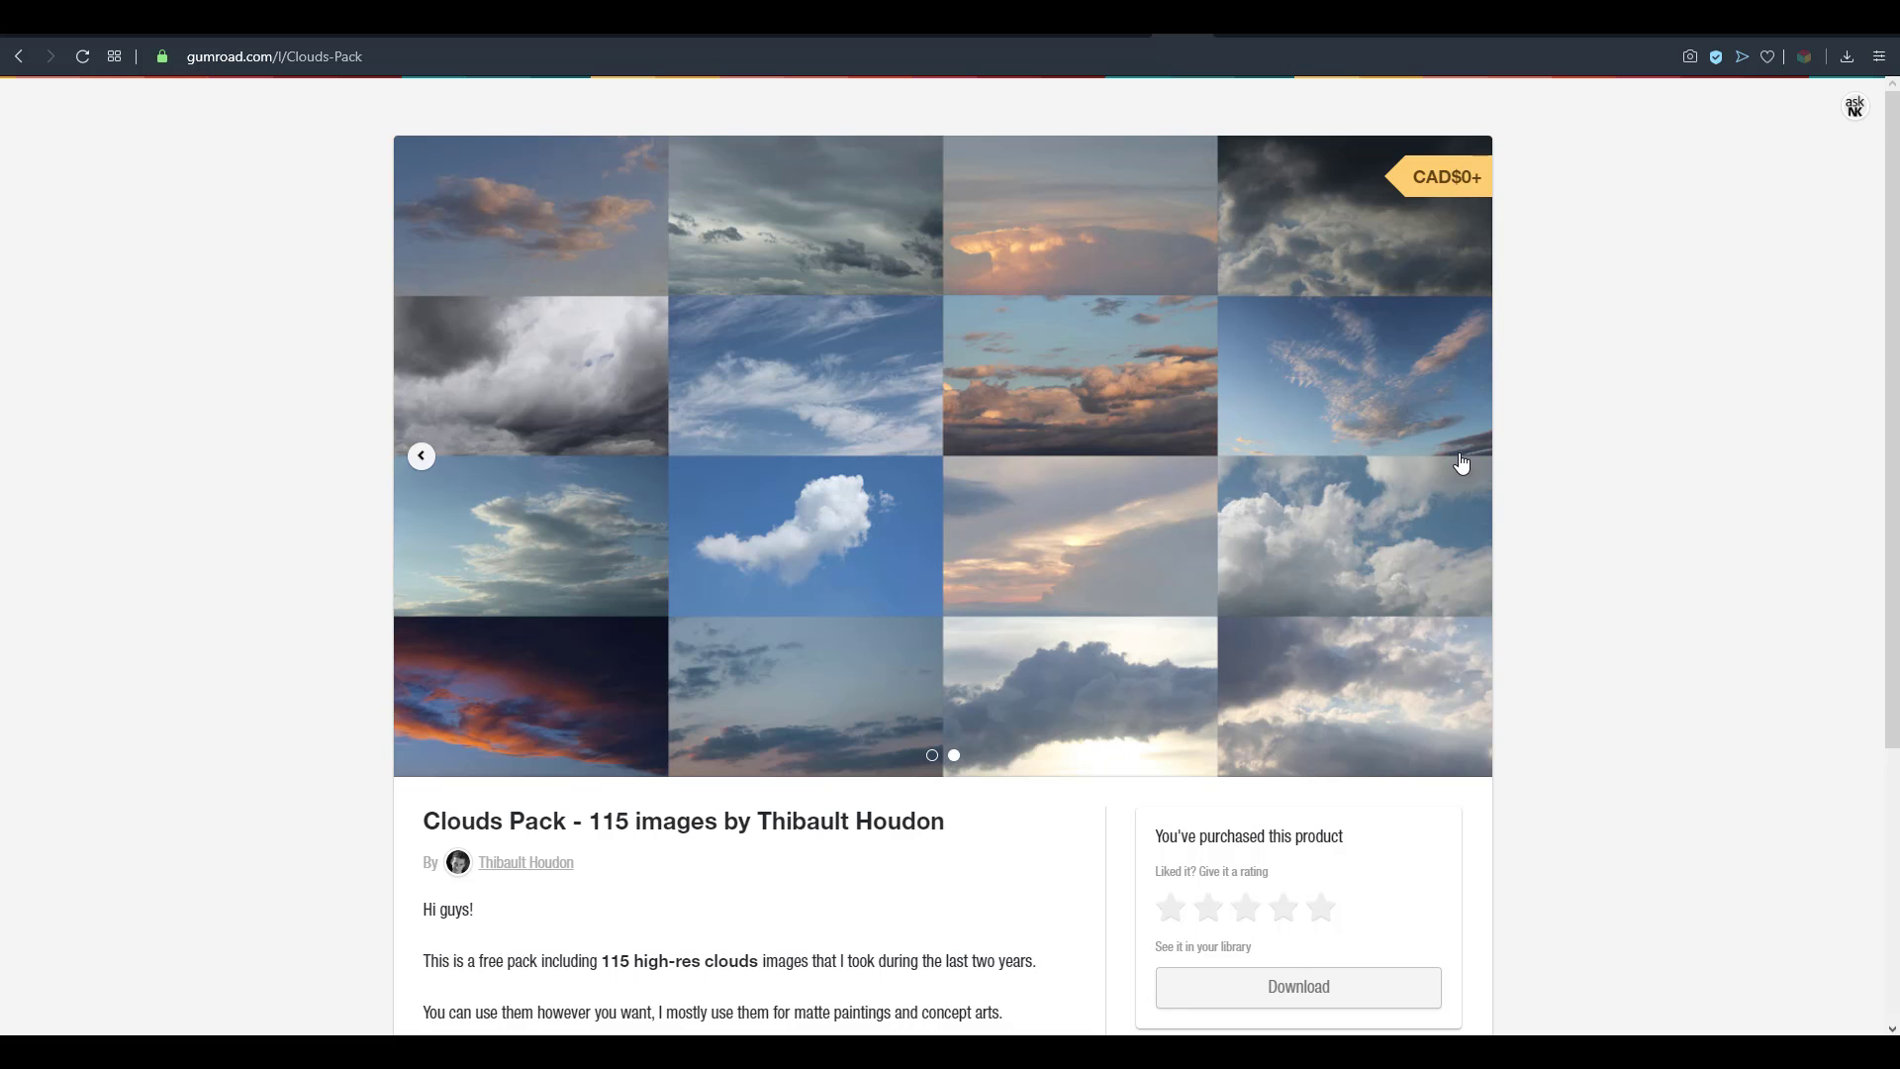
scroll(1335, 522, "down", 3)
scroll(1334, 549, "up", 2)
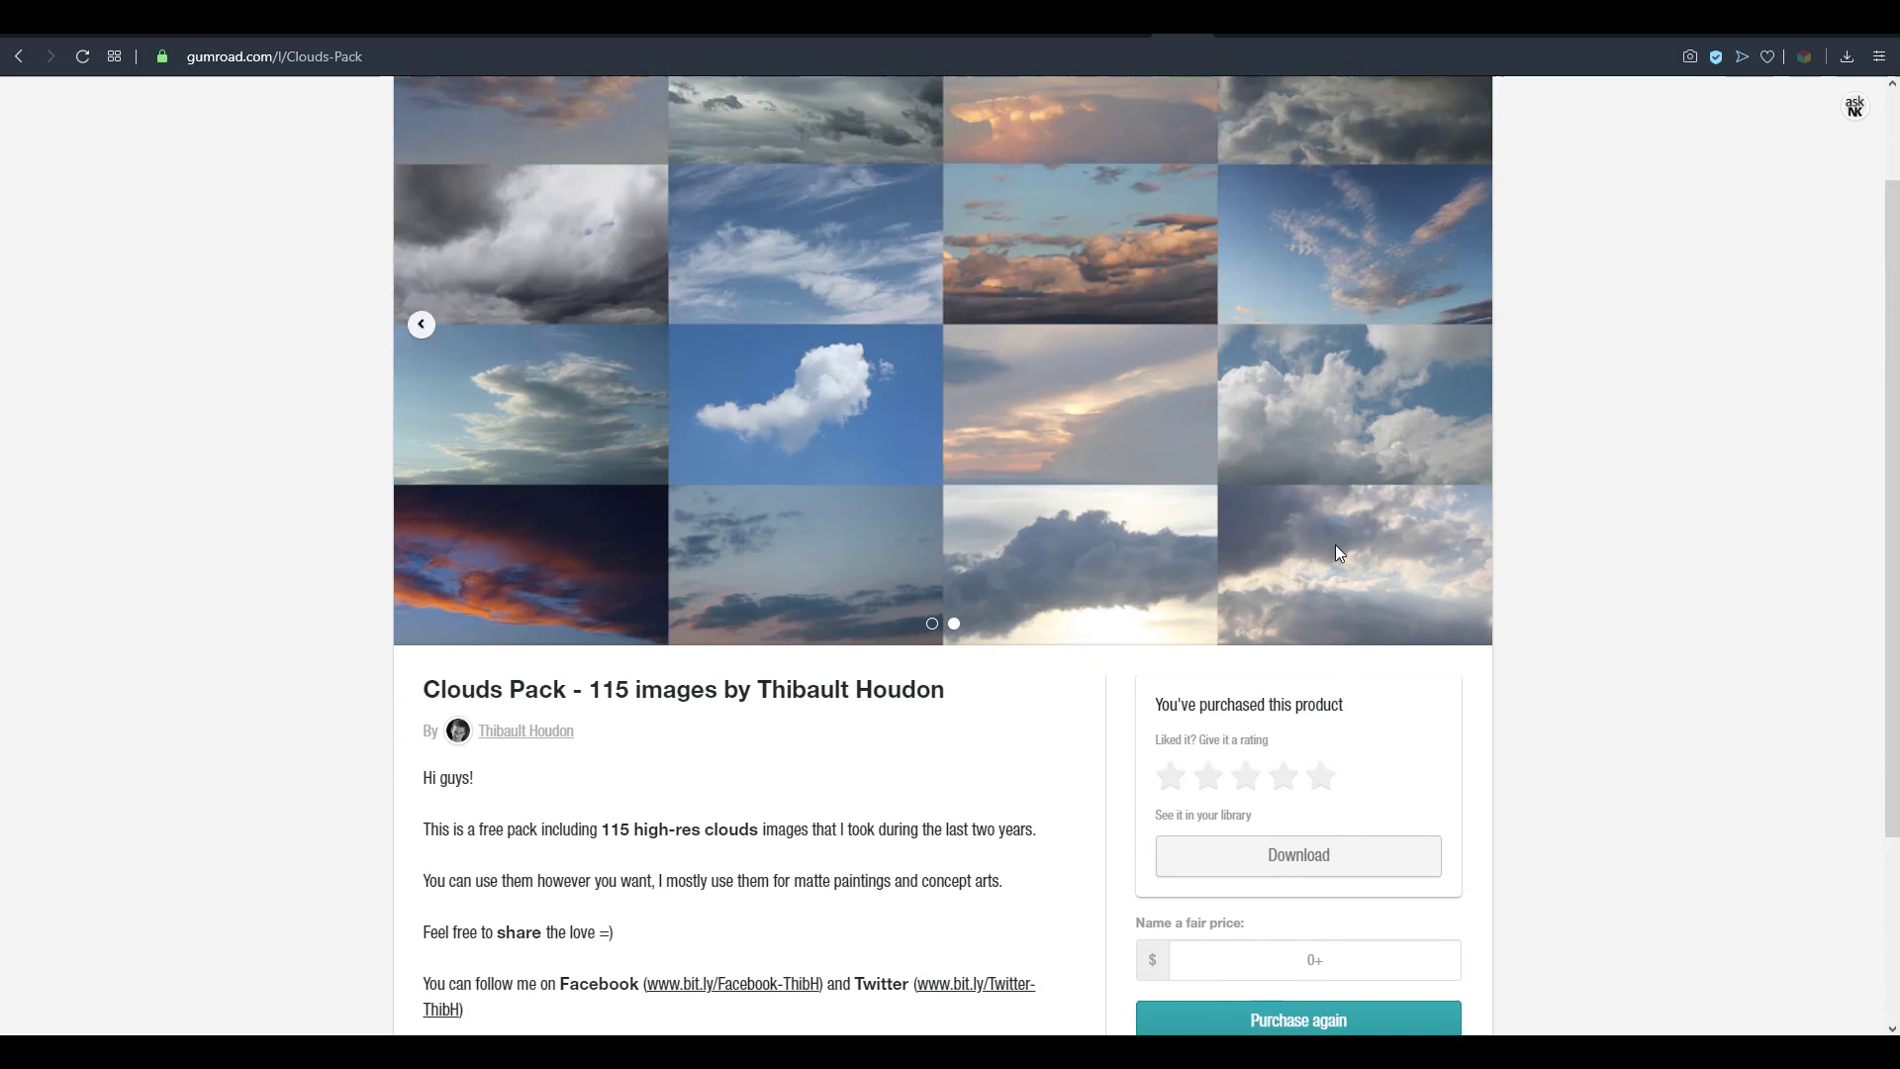
scroll(1335, 550, "up", 1)
scroll(1334, 549, "down", 3)
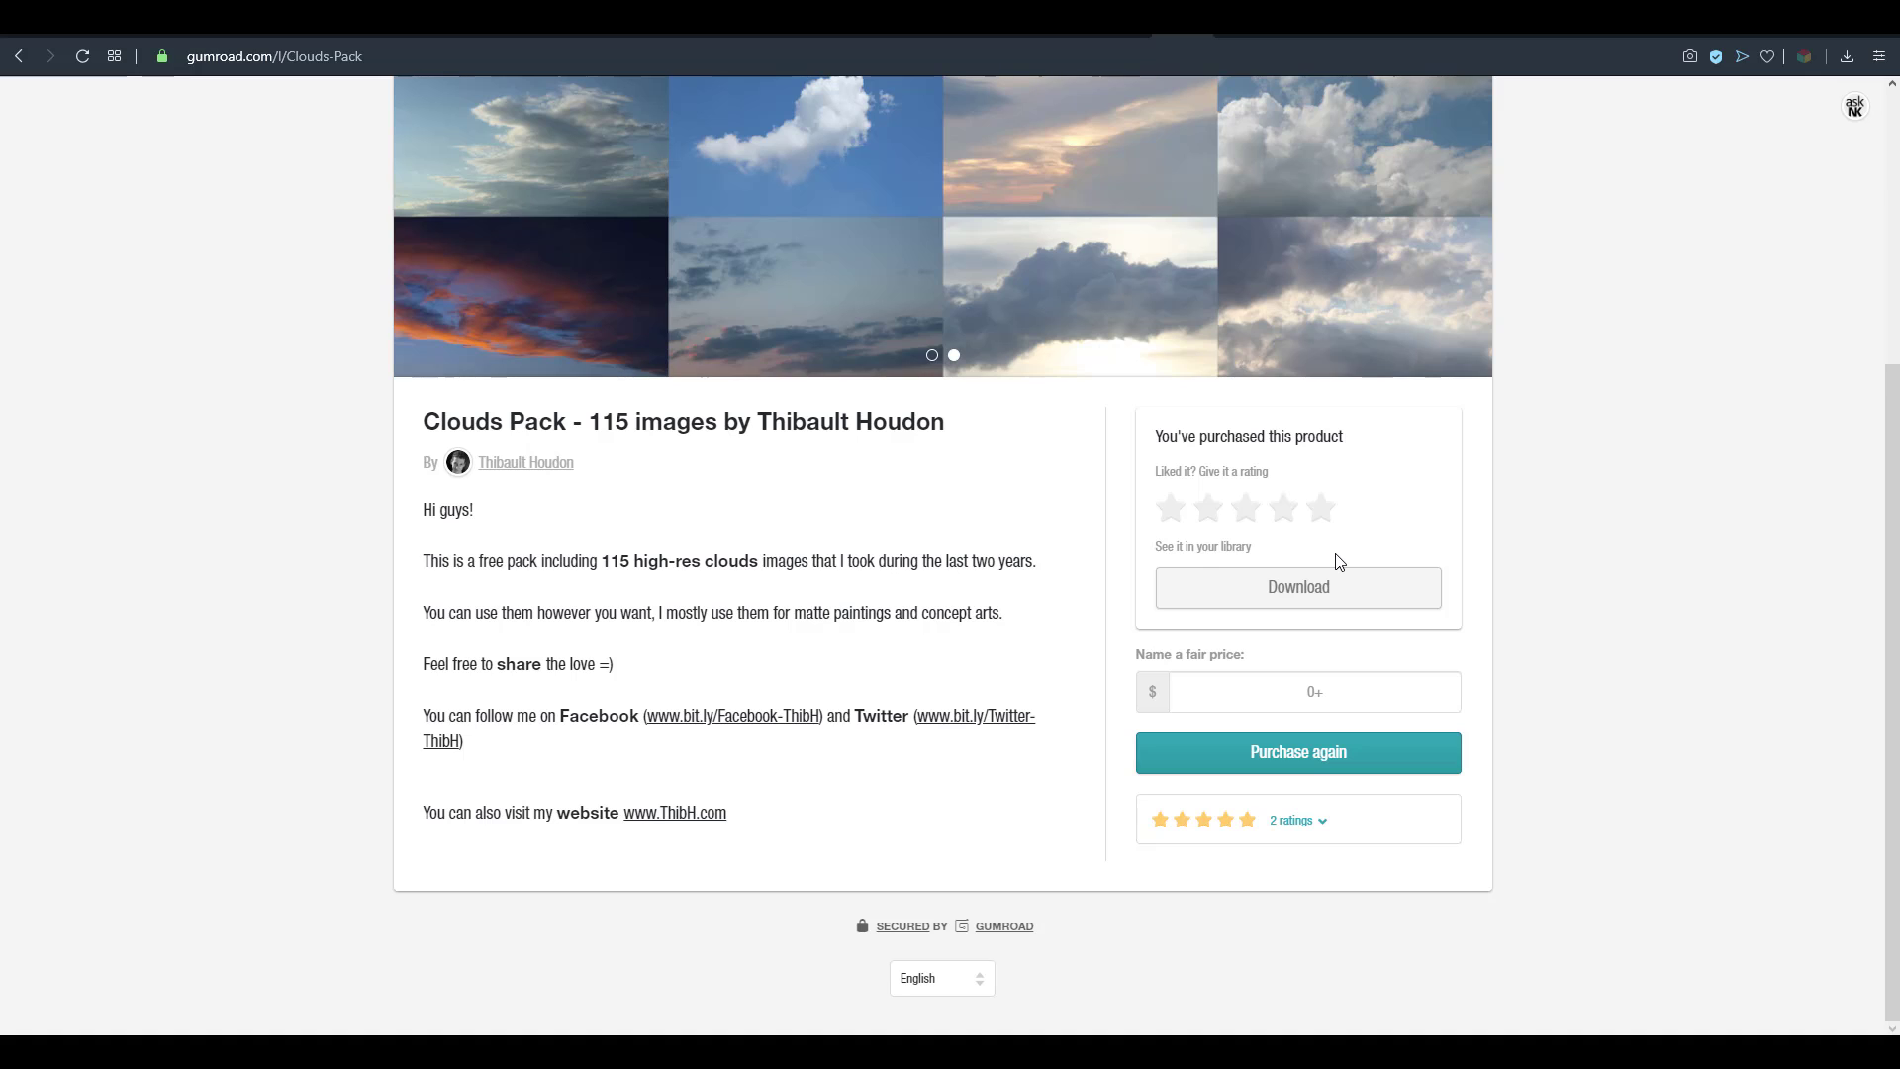
scroll(1335, 562, "up", 3)
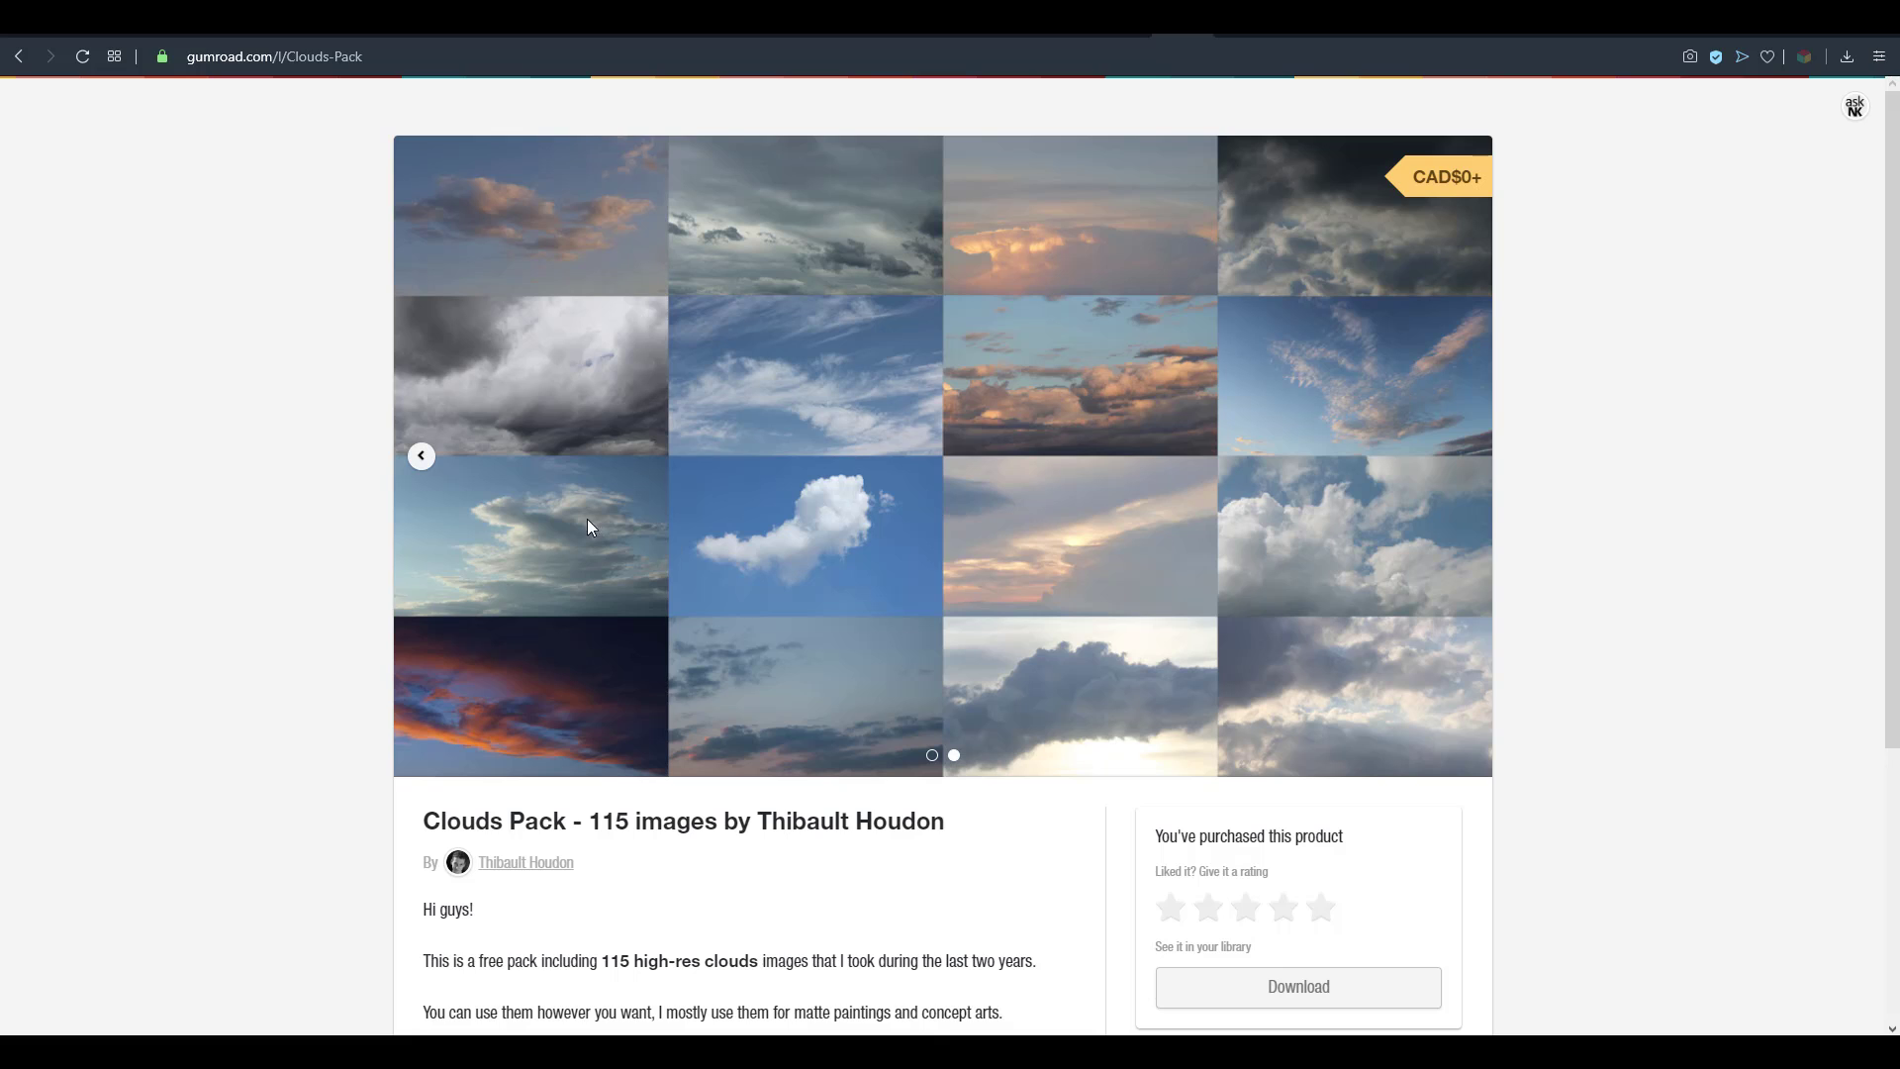
left_click(421, 457)
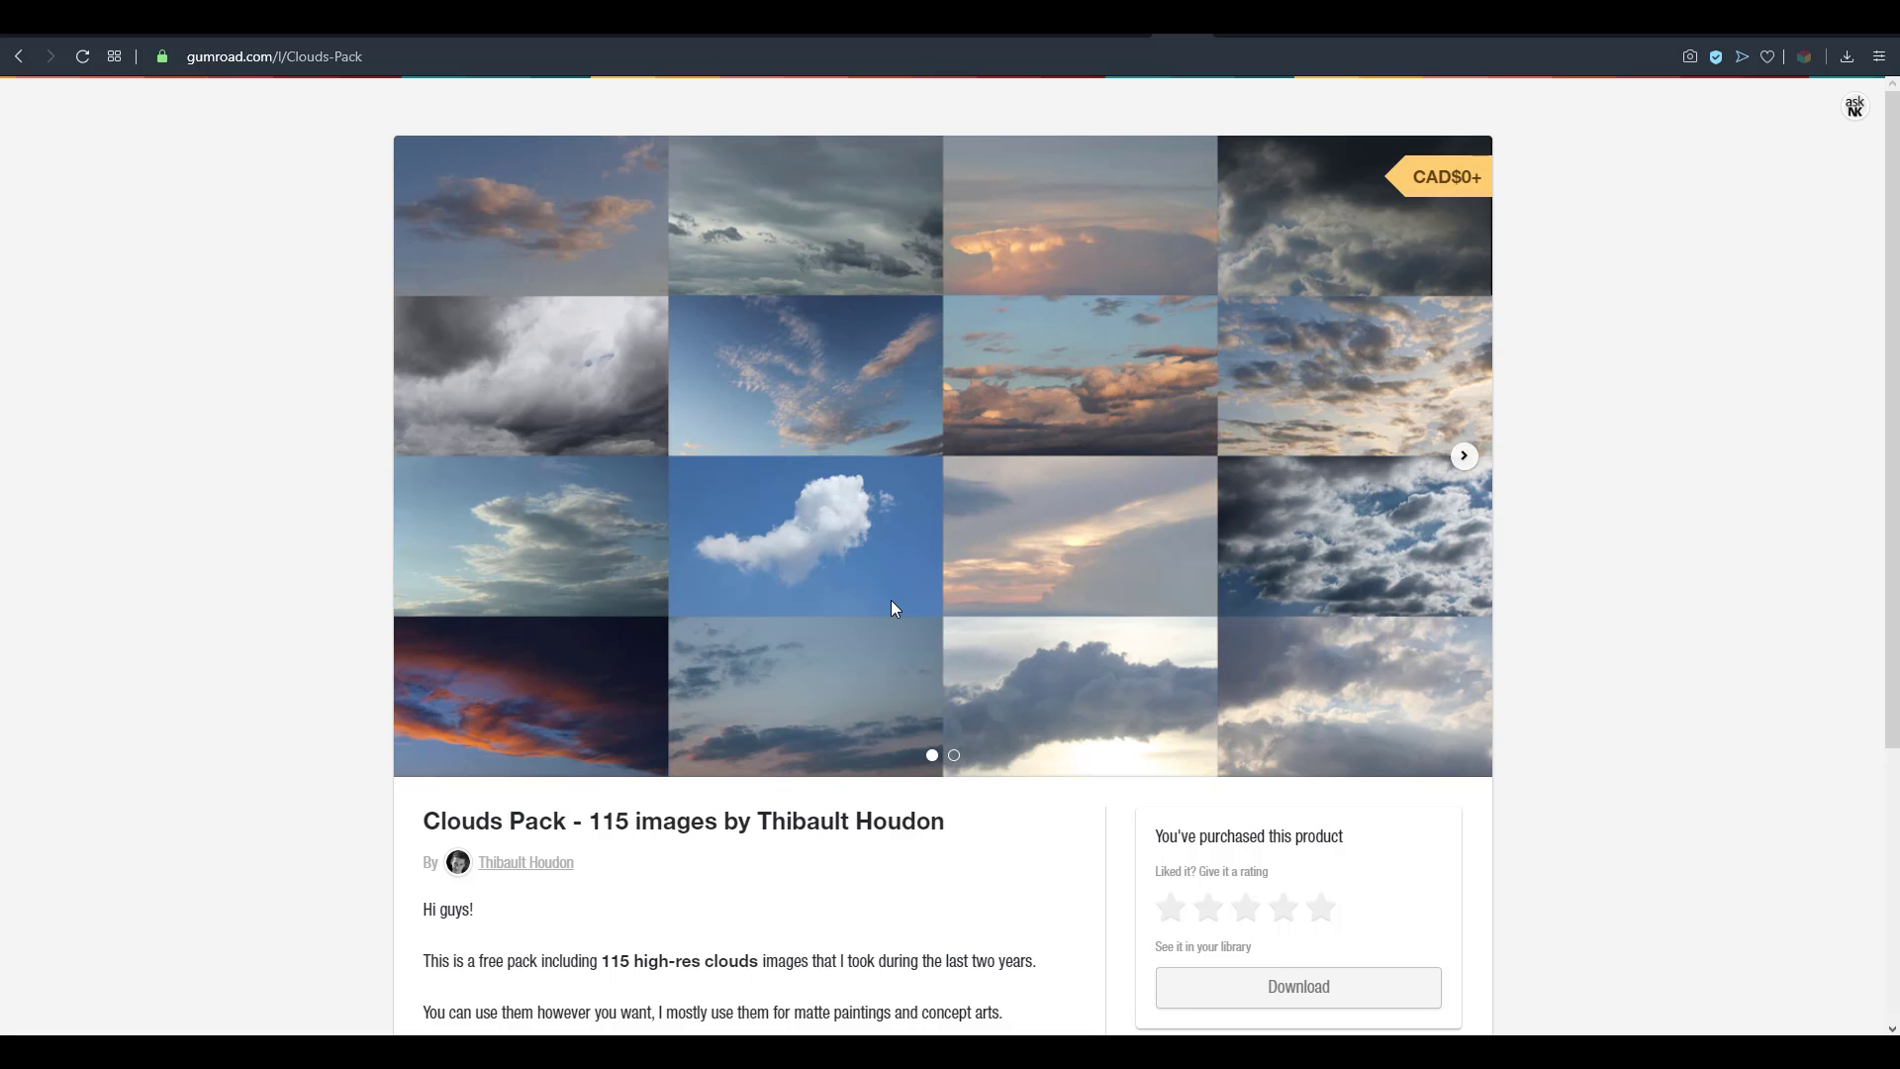
scroll(1162, 501, "down", 2)
scroll(1183, 456, "up", 2)
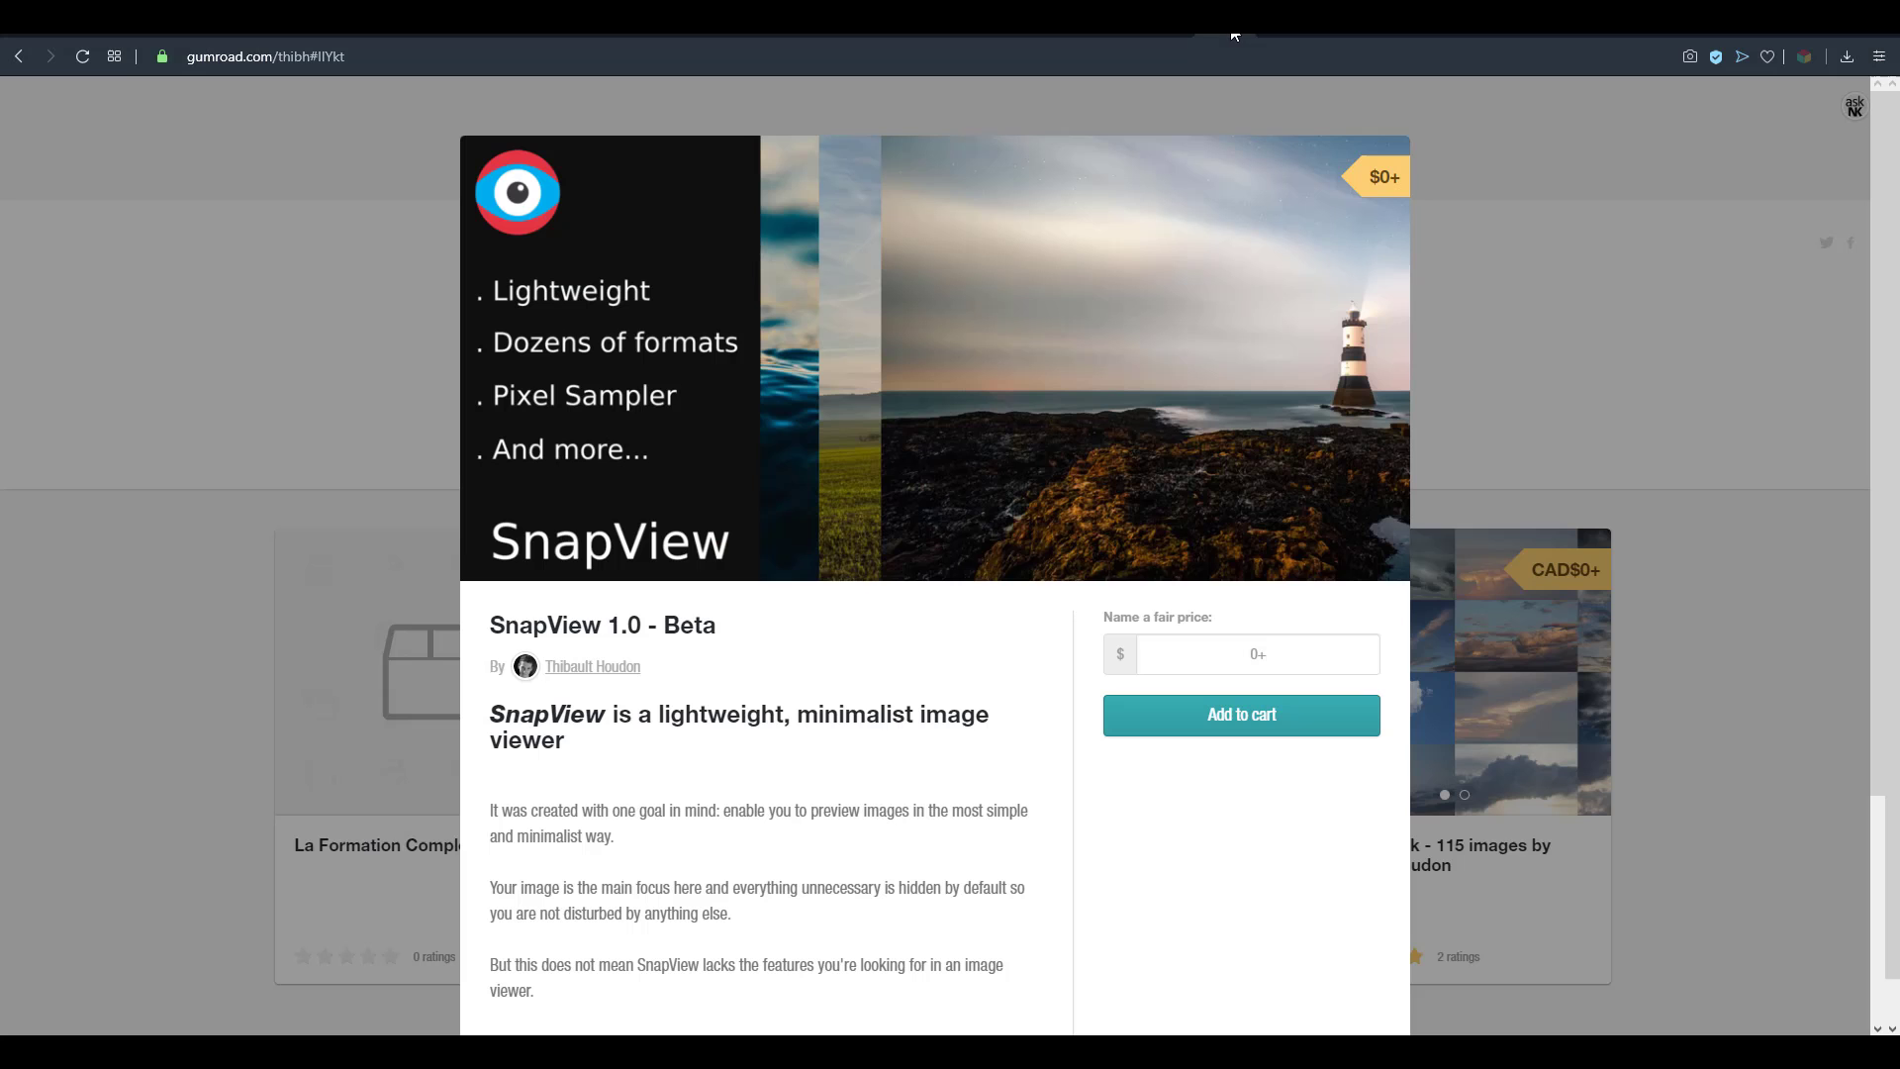
- Go back to the creator's product listing and close the SnapView preview overlay
key("alt+Left")
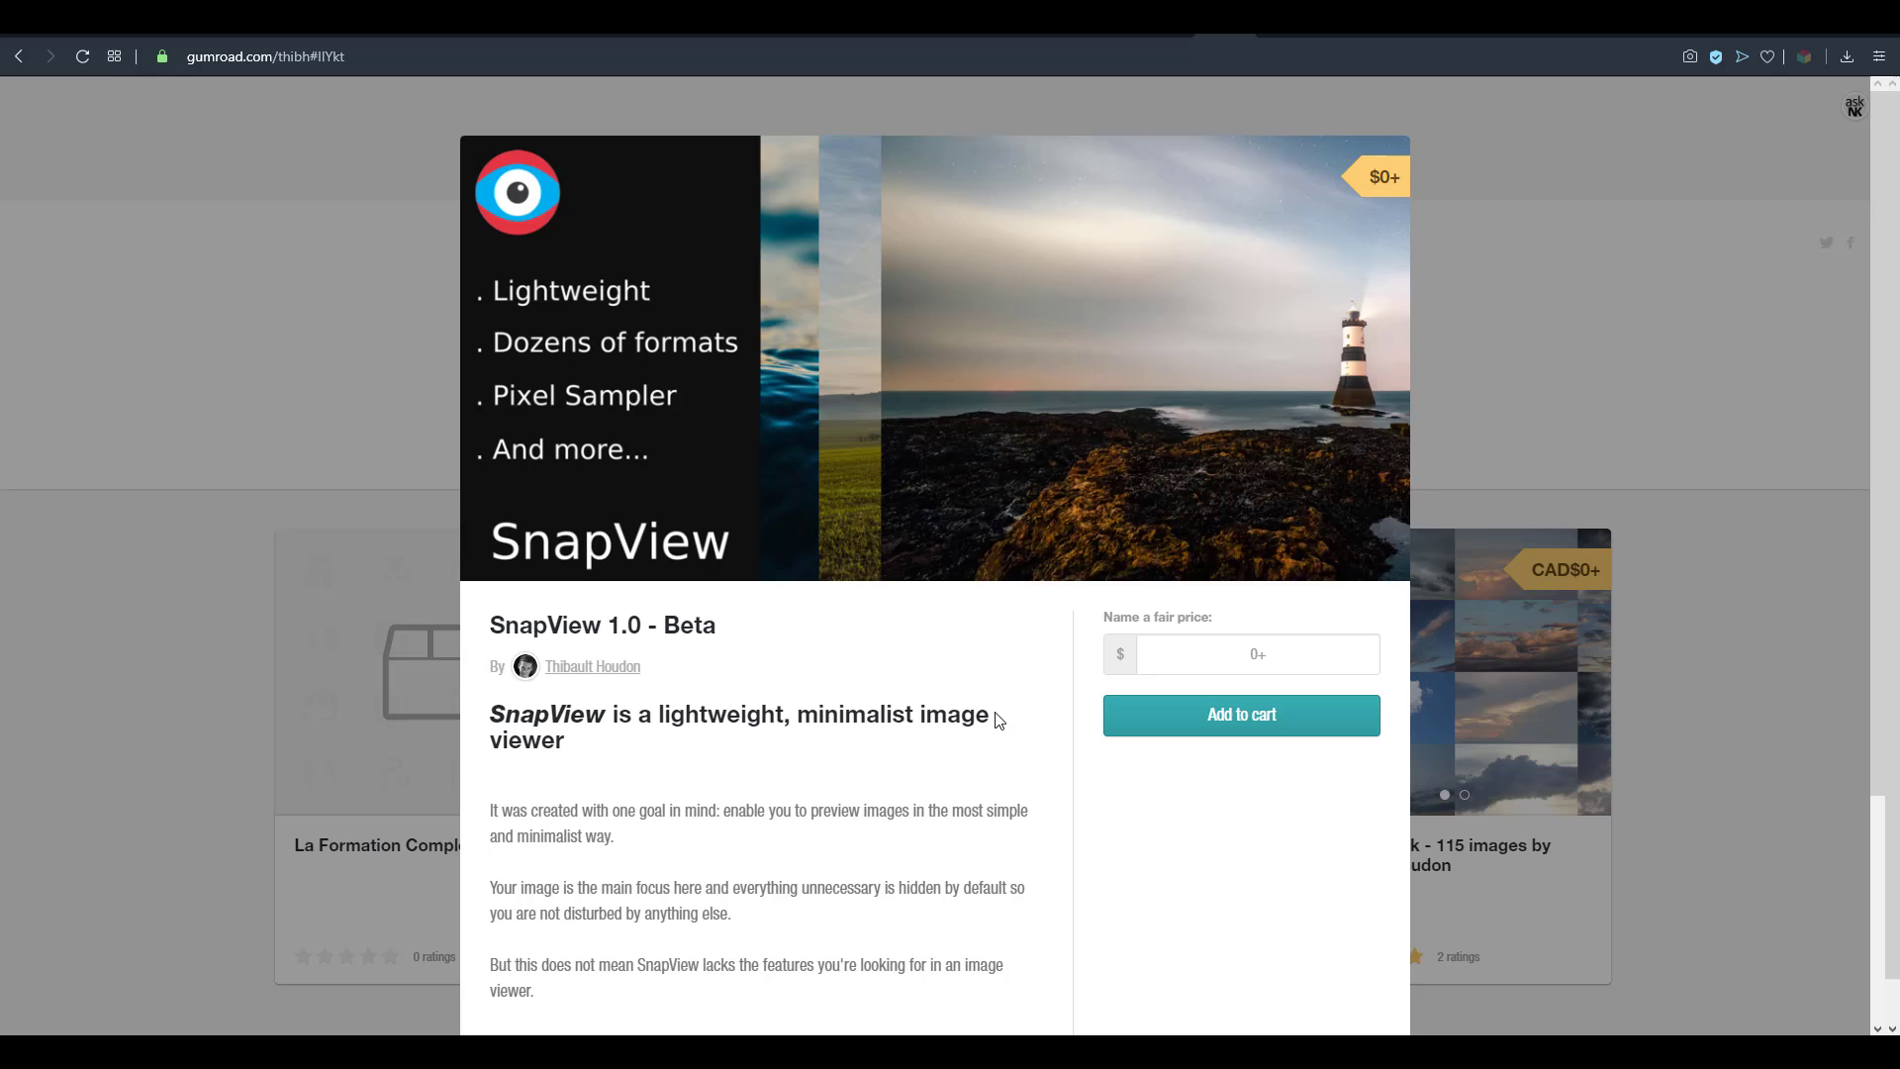
left_click(1526, 370)
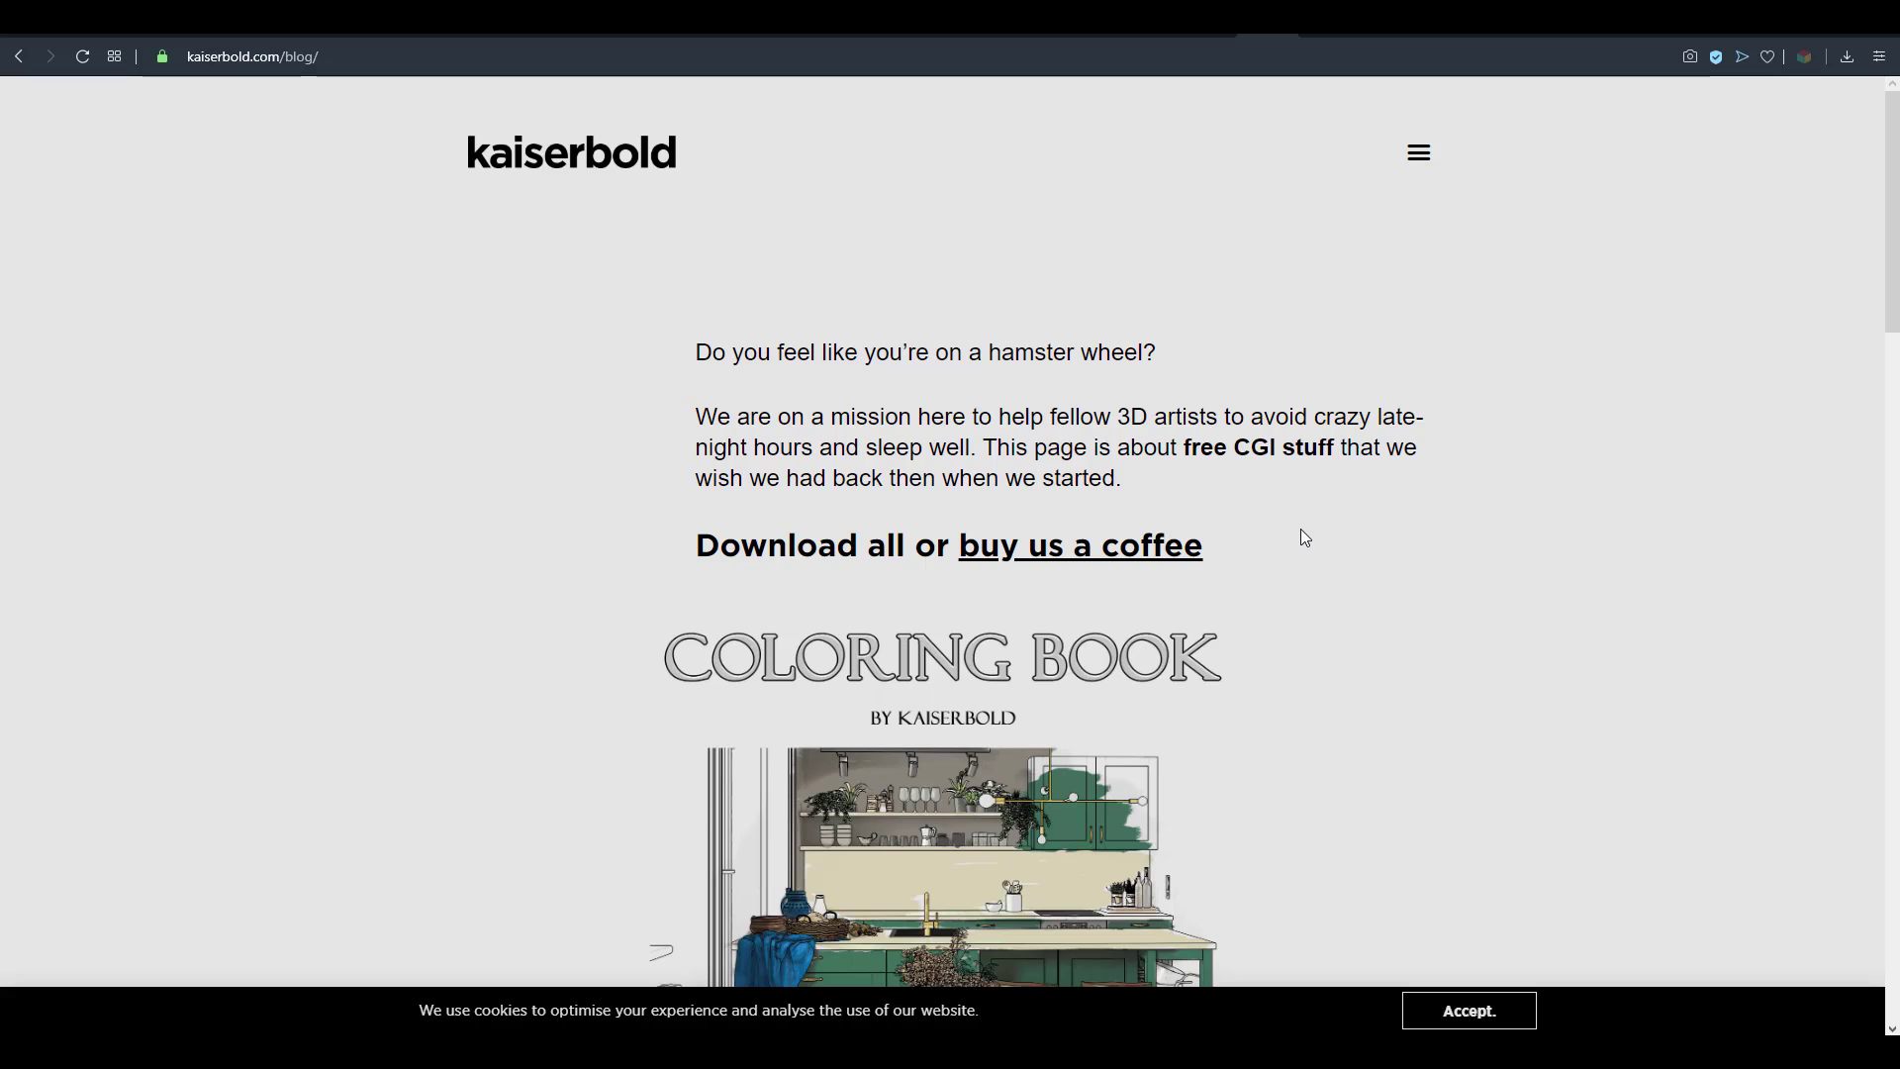
scroll(1300, 537, "down", 2)
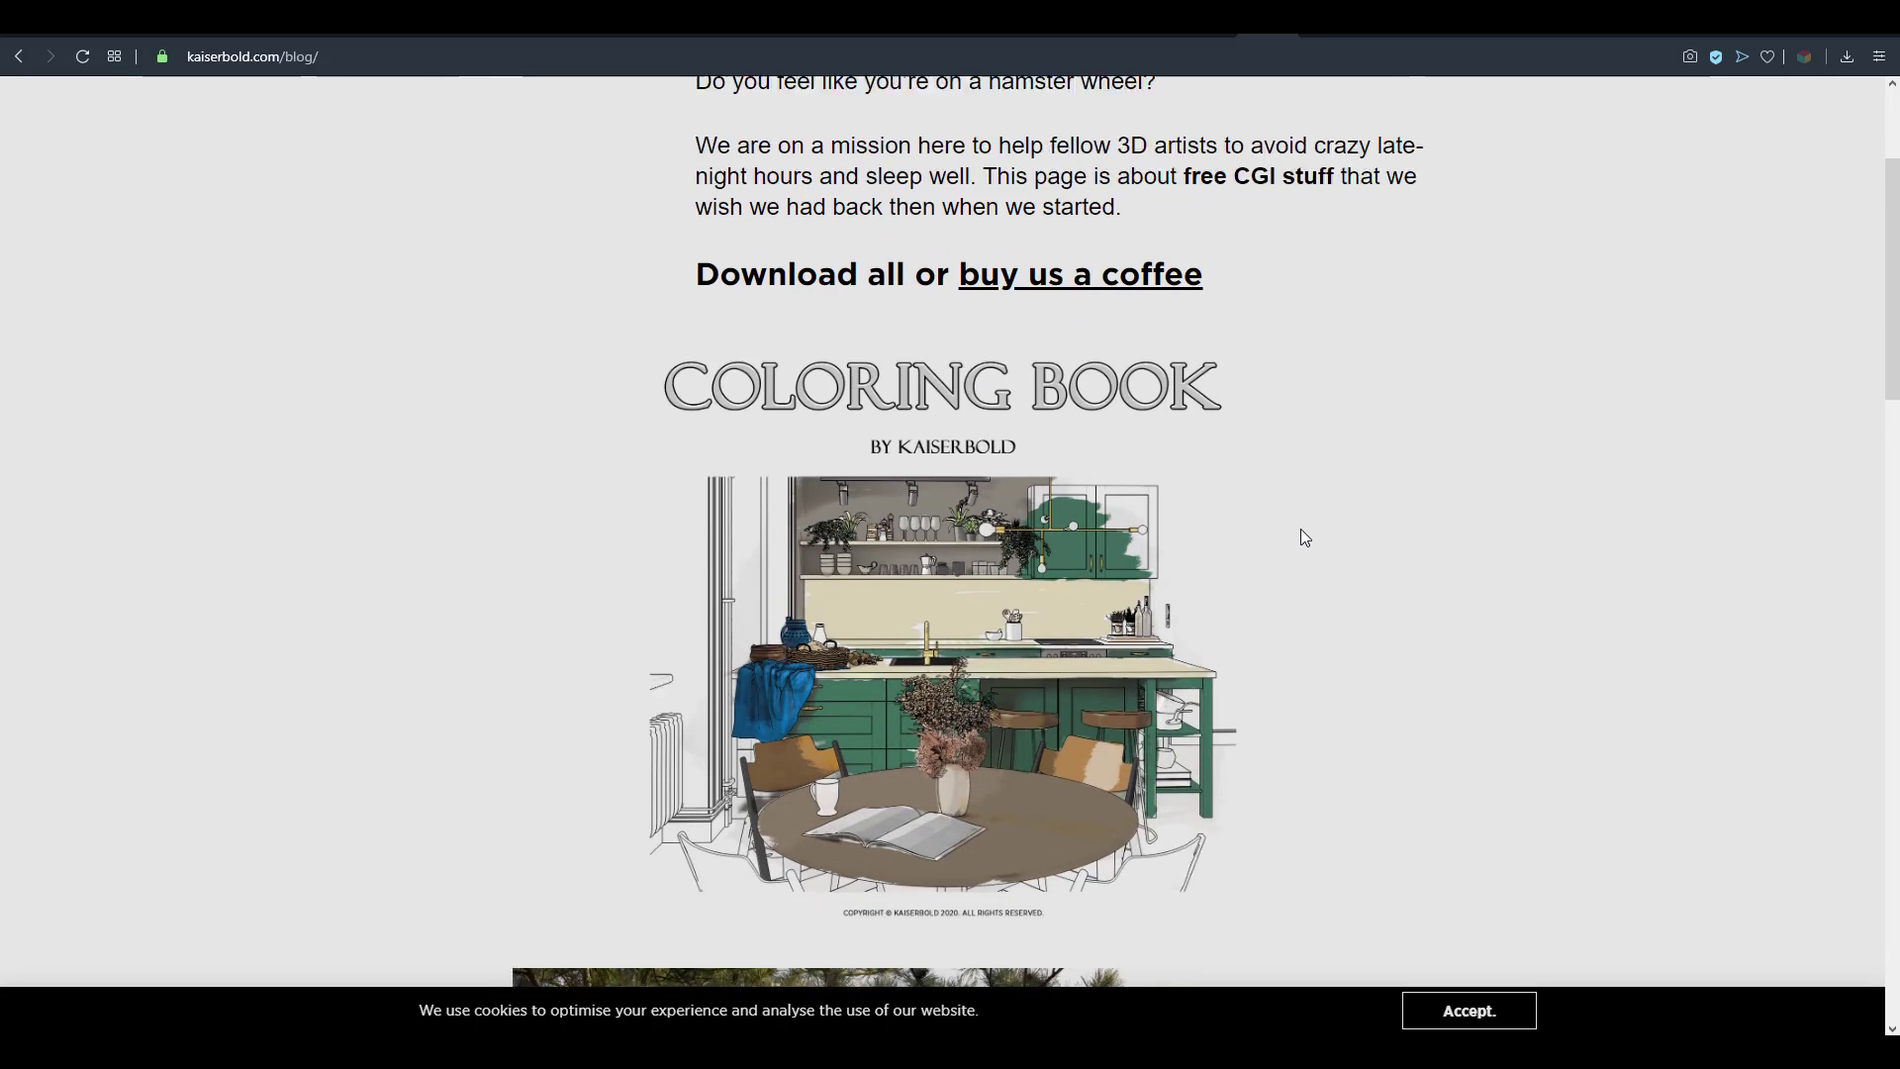
scroll(1300, 537, "down", 1)
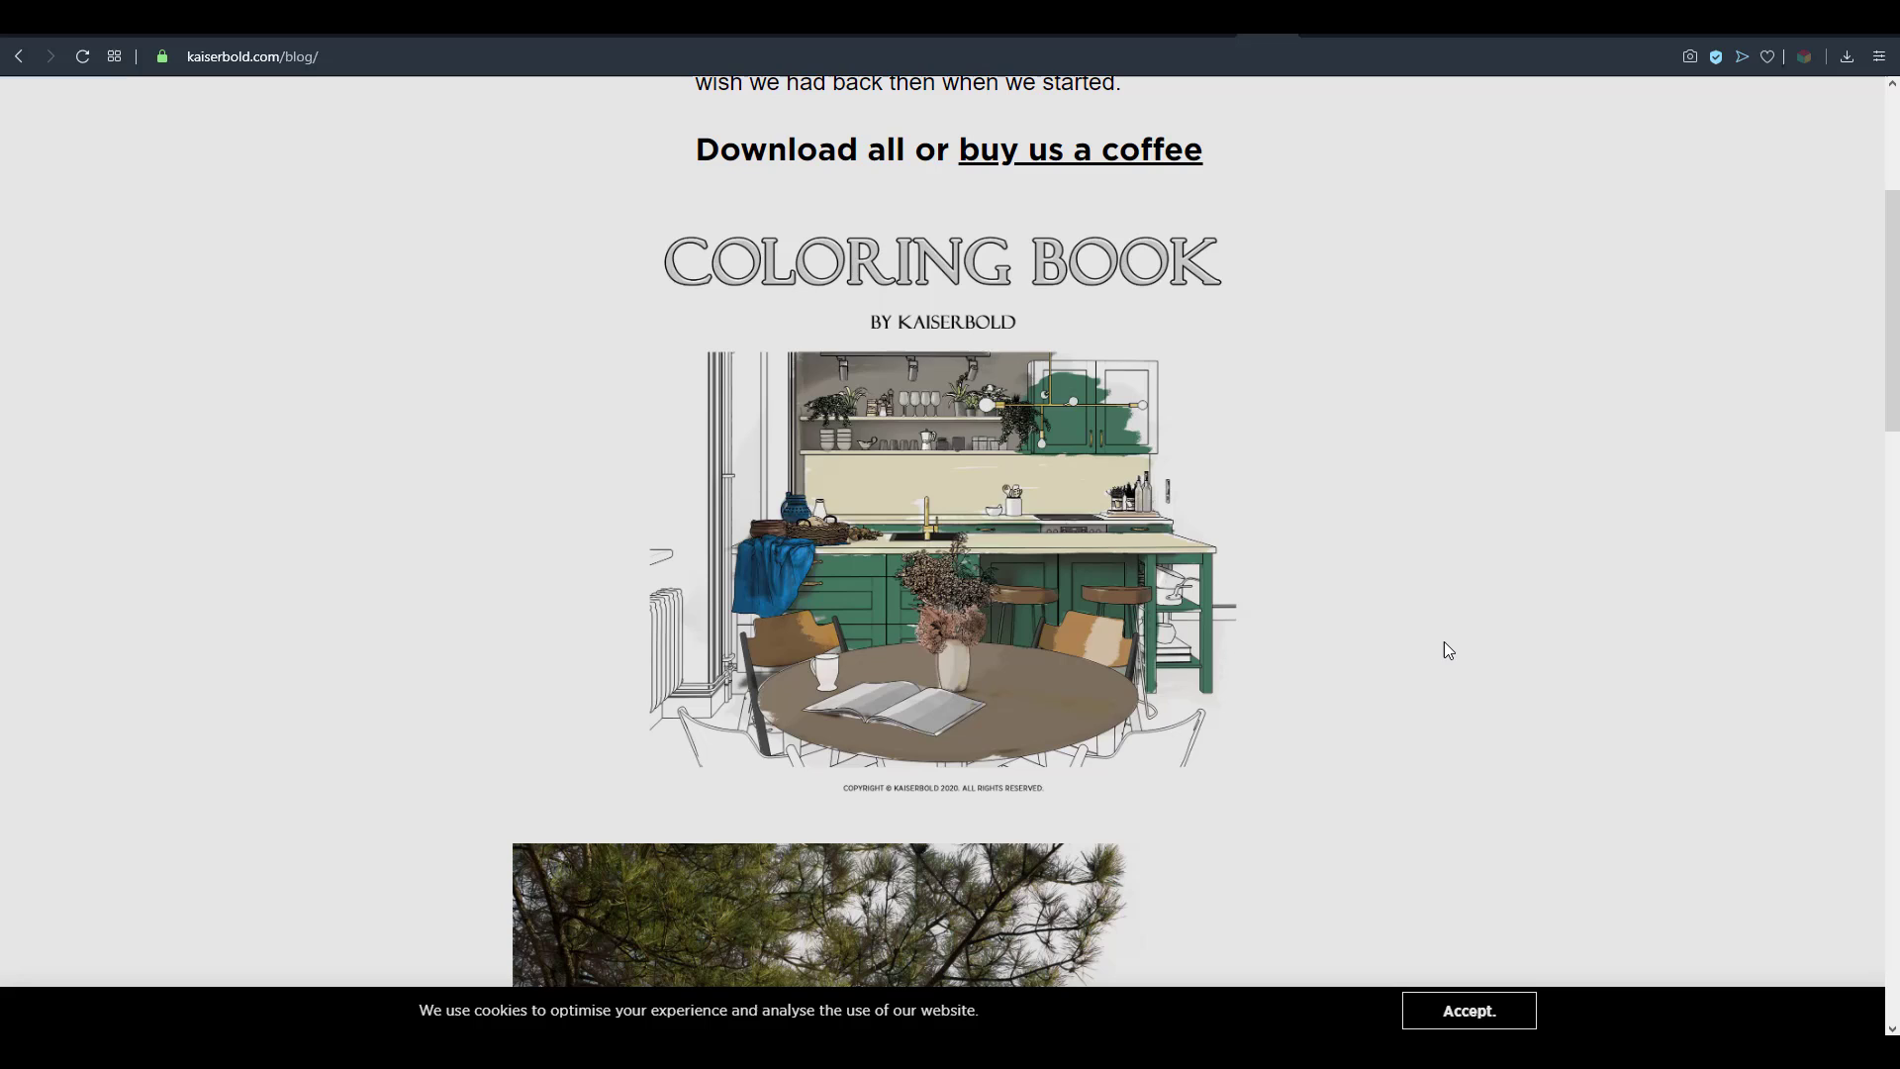
scroll(1444, 652, "up", 1)
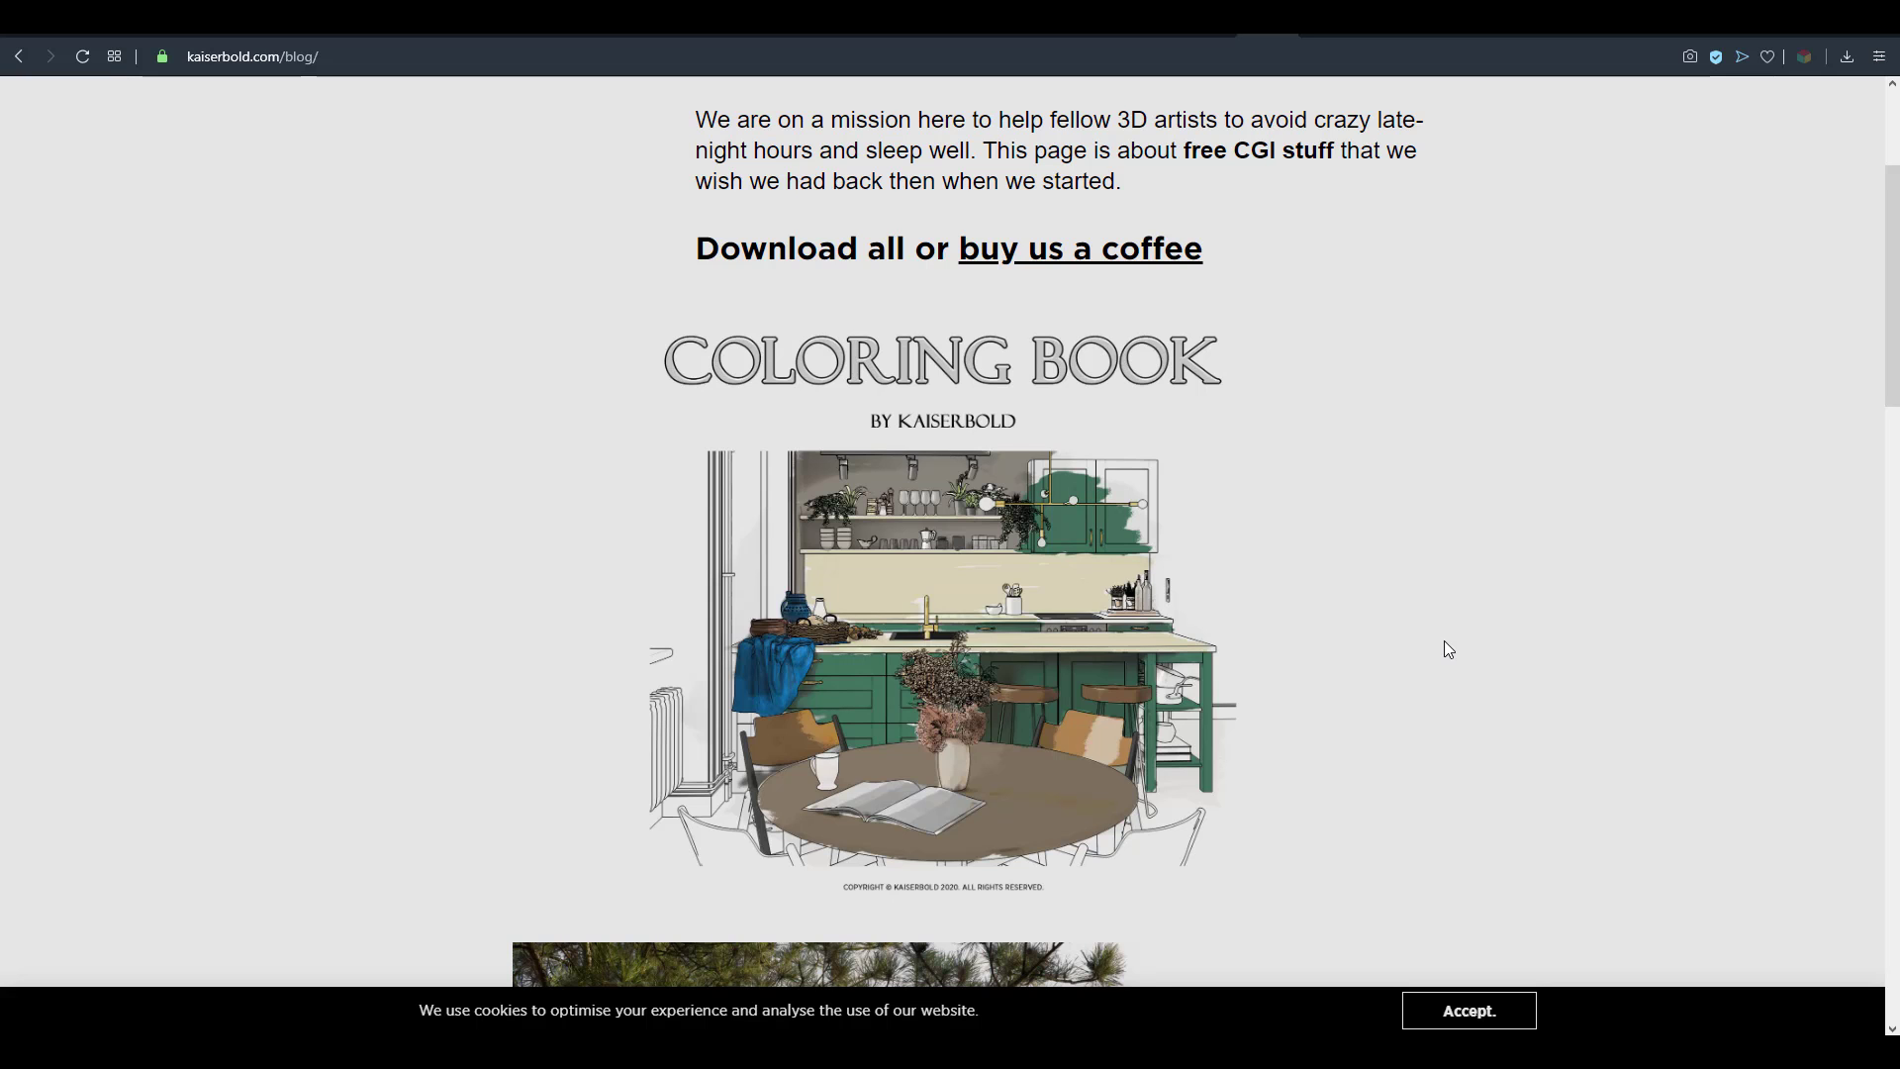
scroll(1446, 641, "down", 2)
scroll(1446, 641, "down", 2)
scroll(1446, 641, "down", 1)
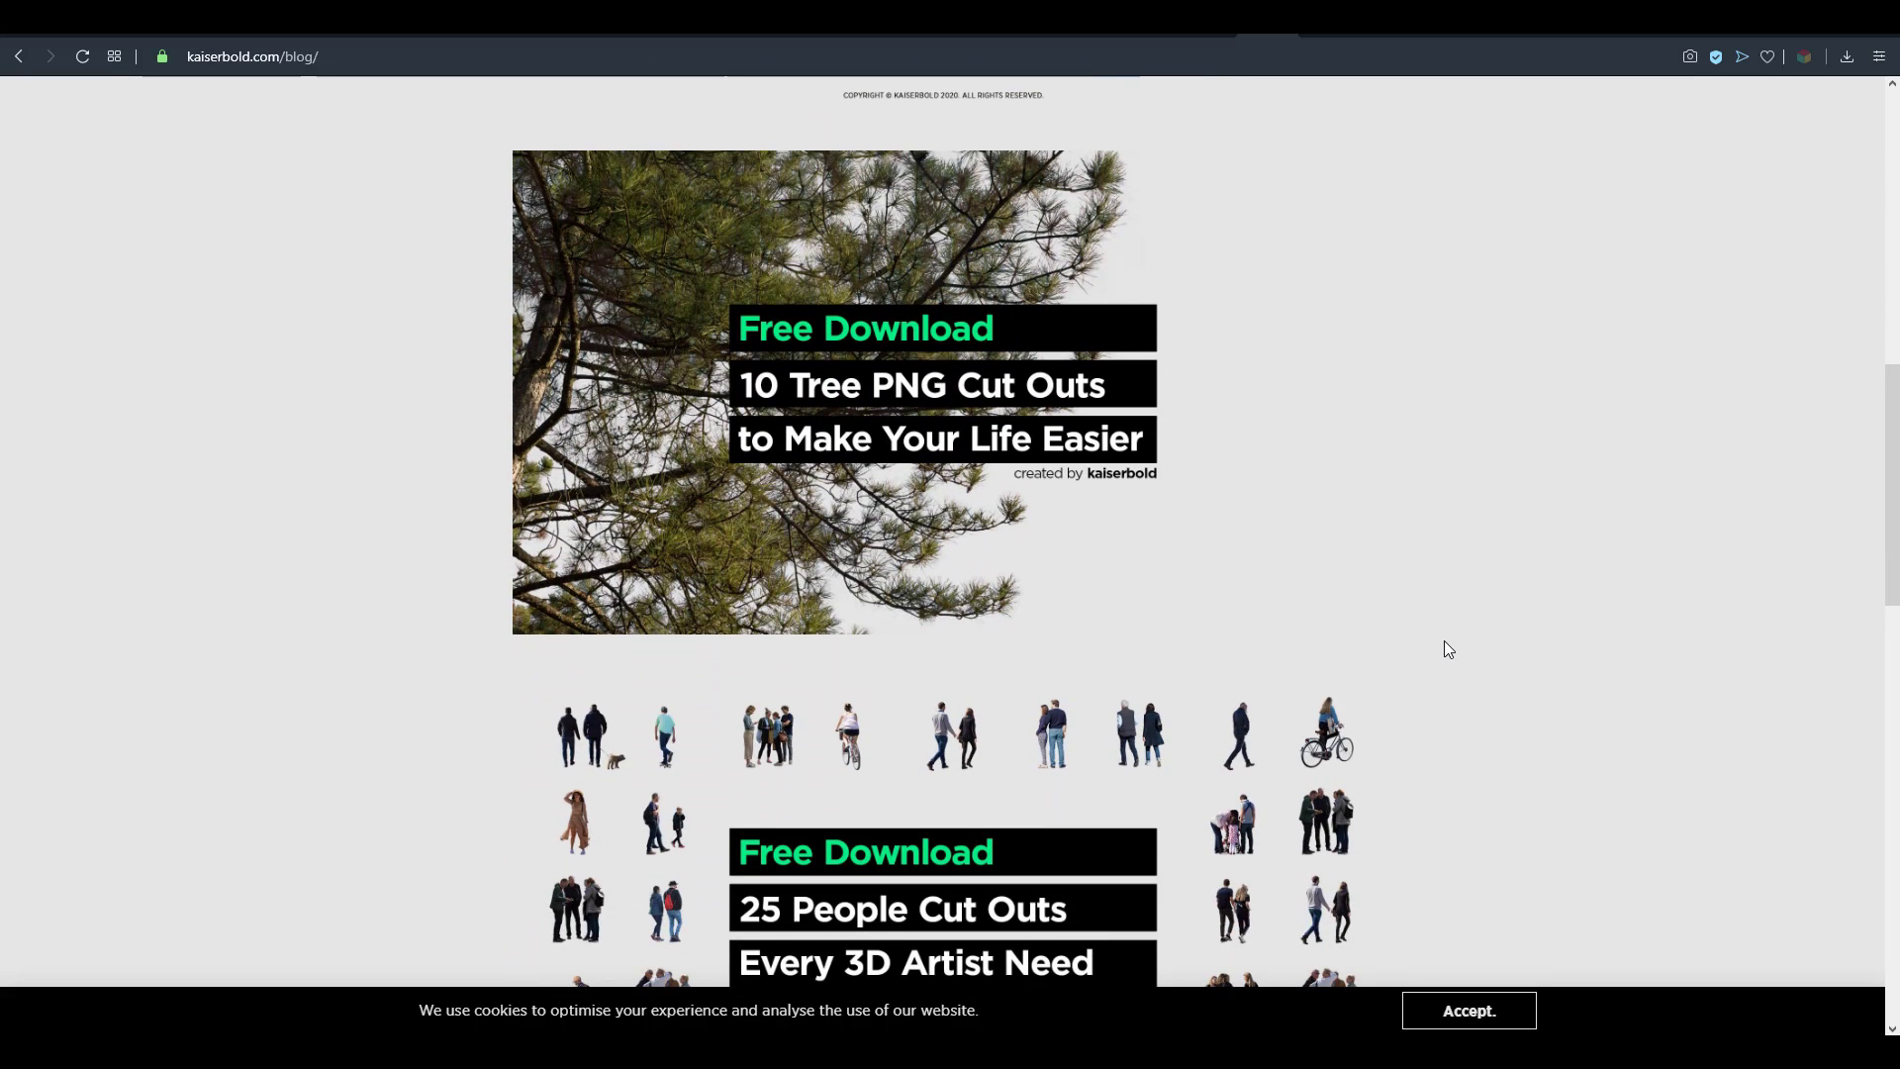
scroll(1445, 649, "down", 2)
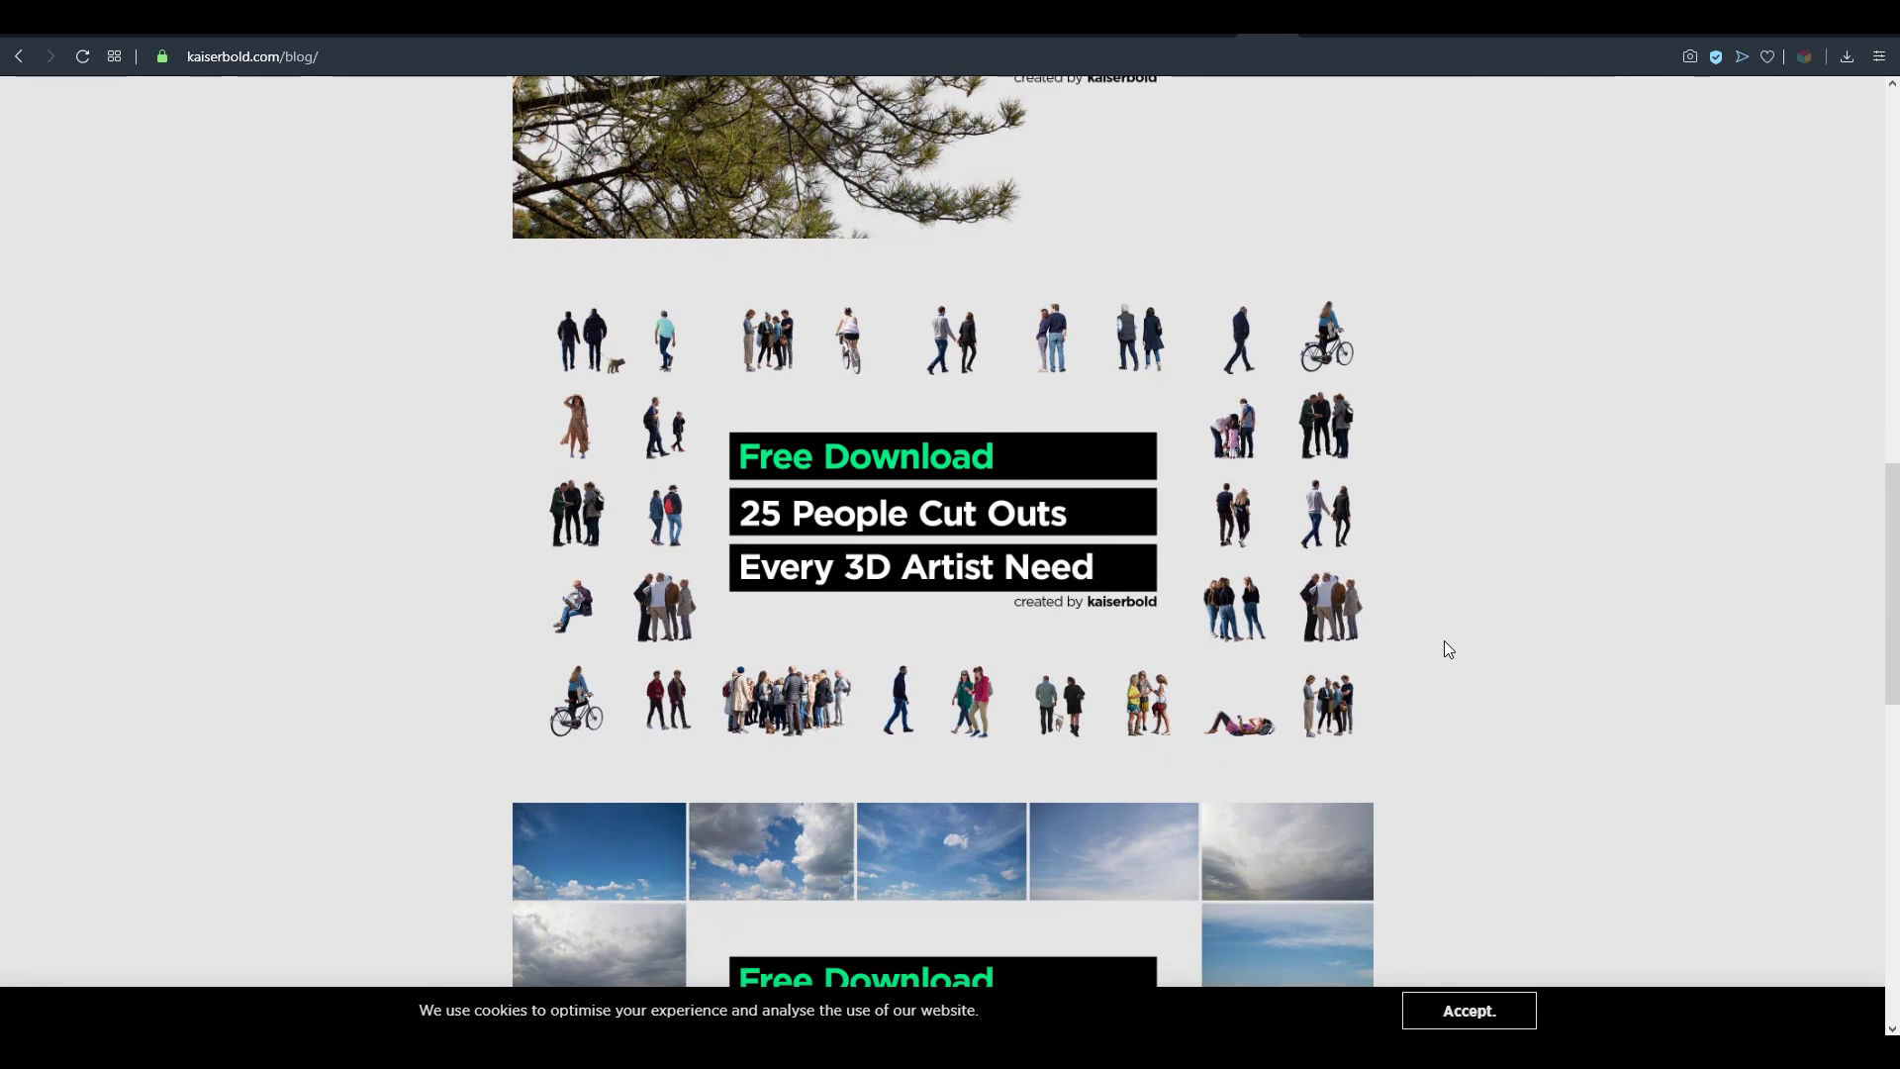
scroll(1446, 650, "down", 2)
scroll(1443, 649, "down", 1)
scroll(1445, 648, "down", 3)
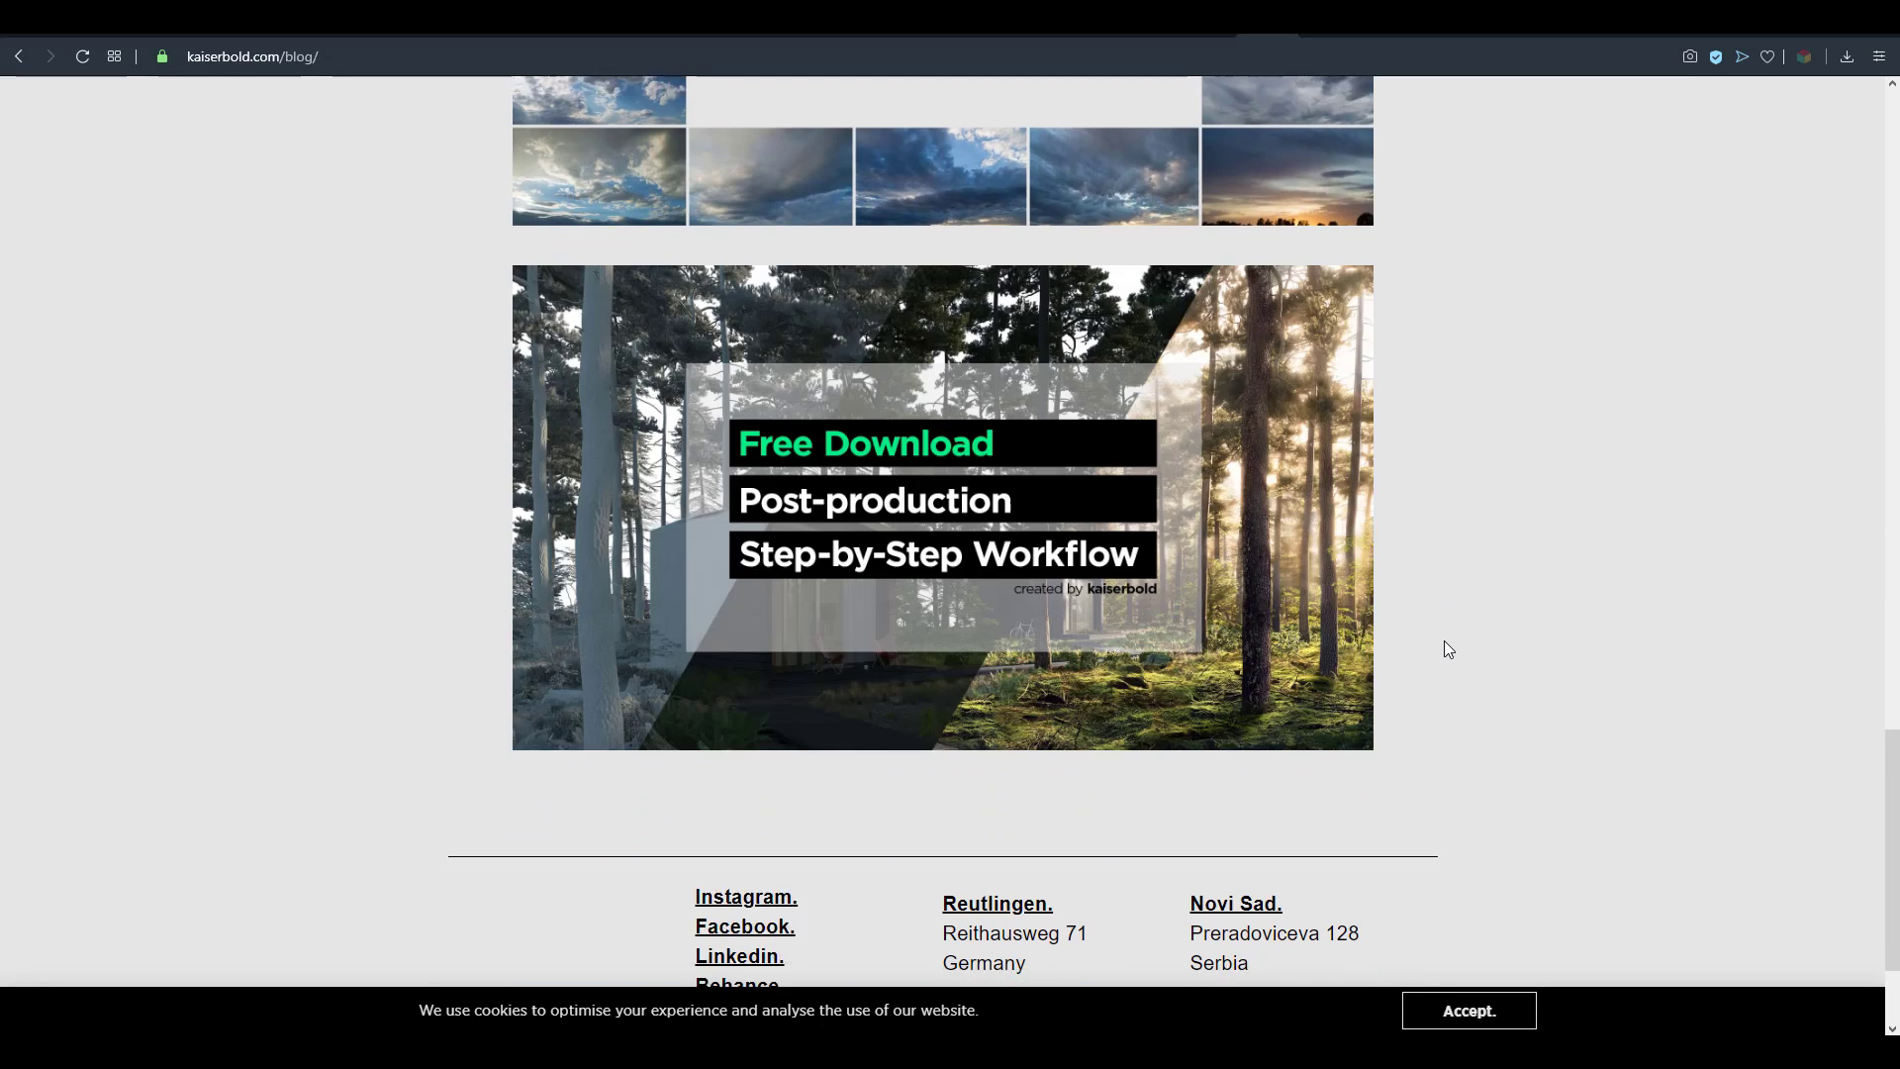
scroll(1446, 648, "up", 5)
scroll(1446, 649, "up", 4)
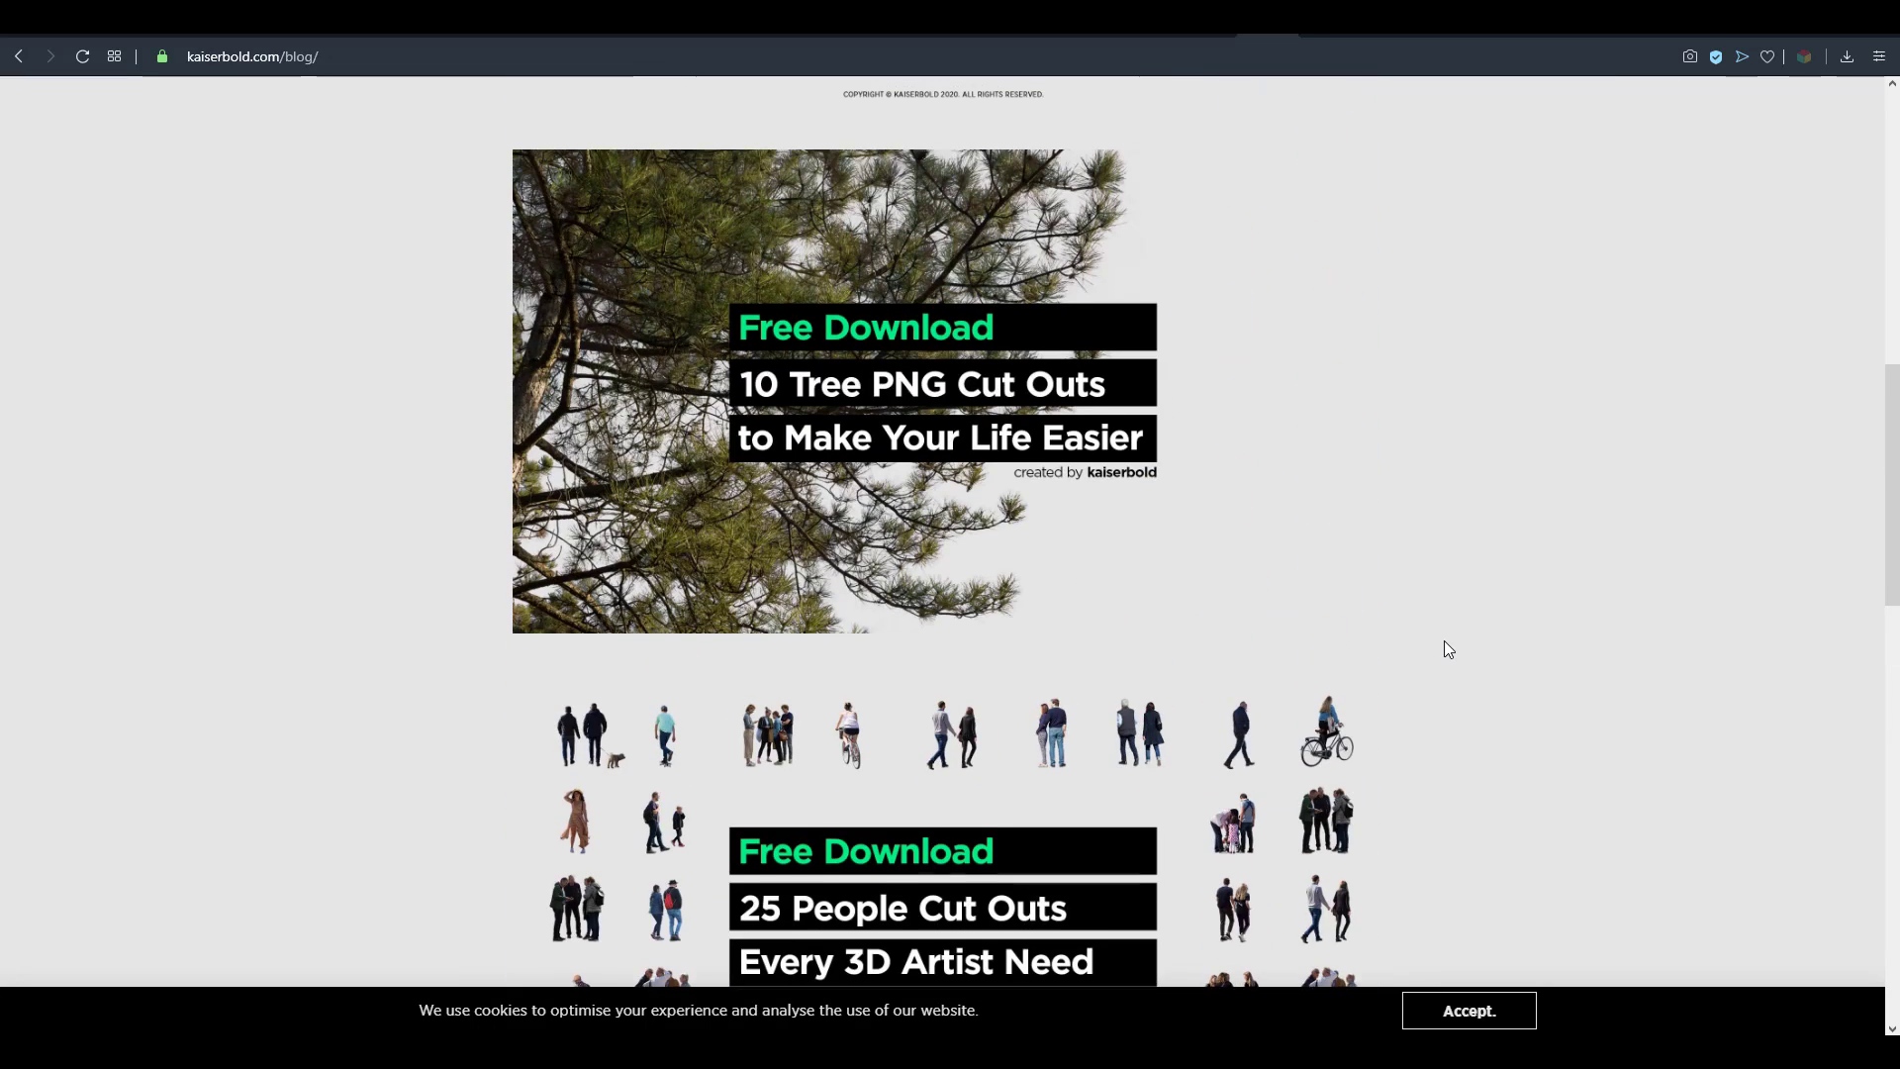
scroll(1446, 649, "up", 1)
scroll(1446, 649, "up", 3)
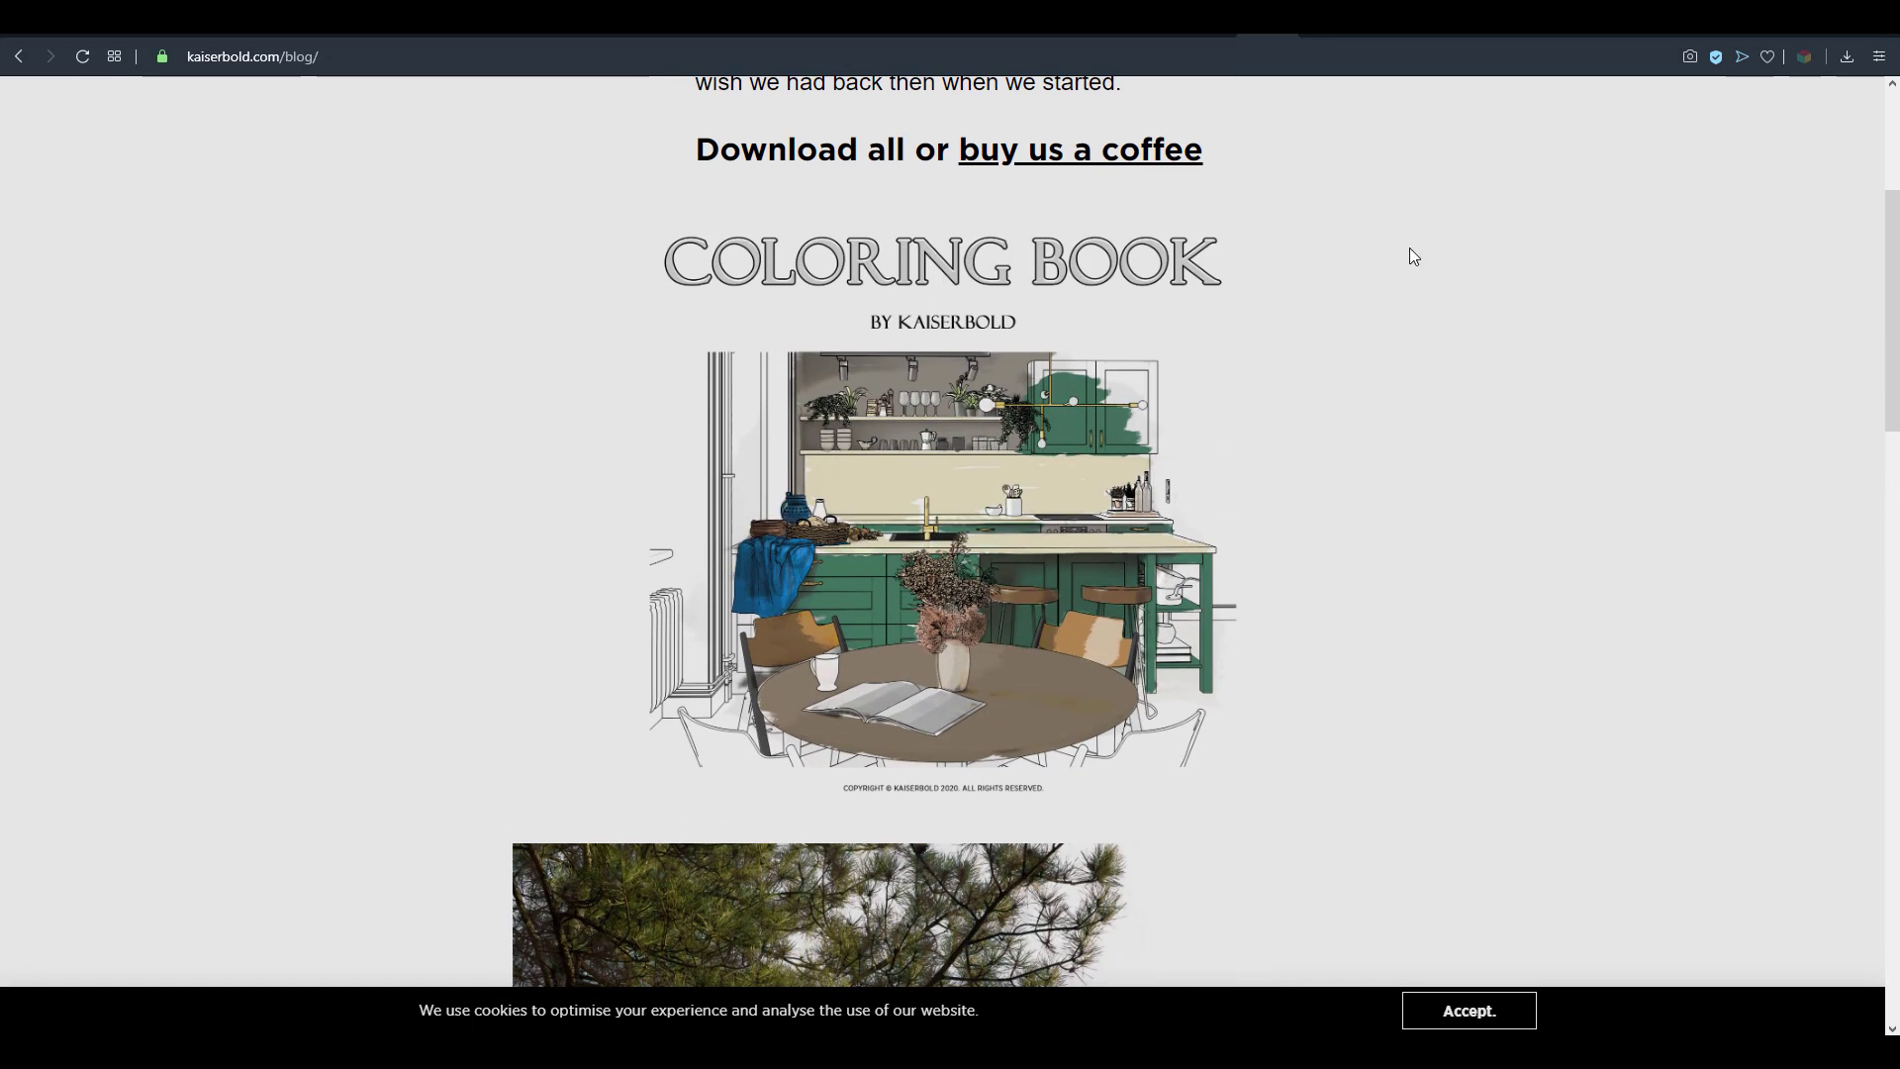
- Open the Coloring Book free download article from its image
left_click(1318, 32)
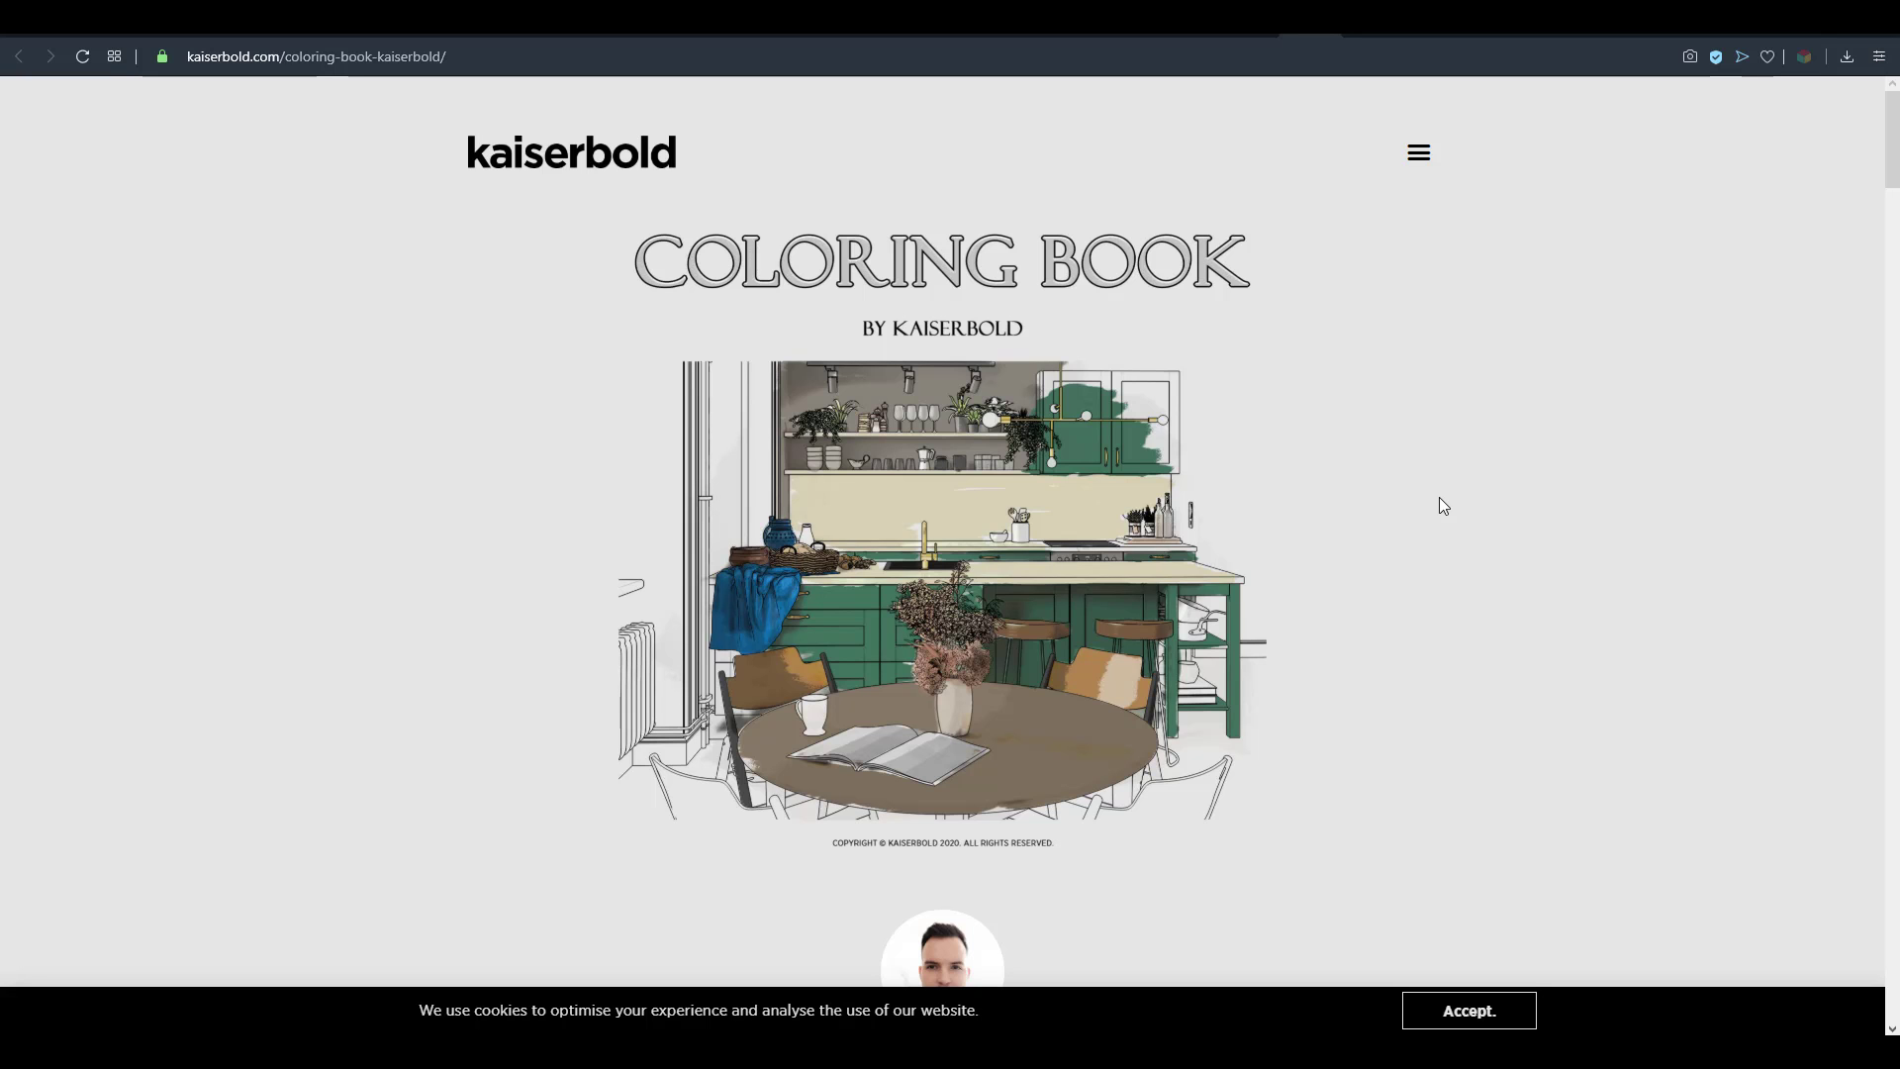
scroll(1438, 507, "down", 5)
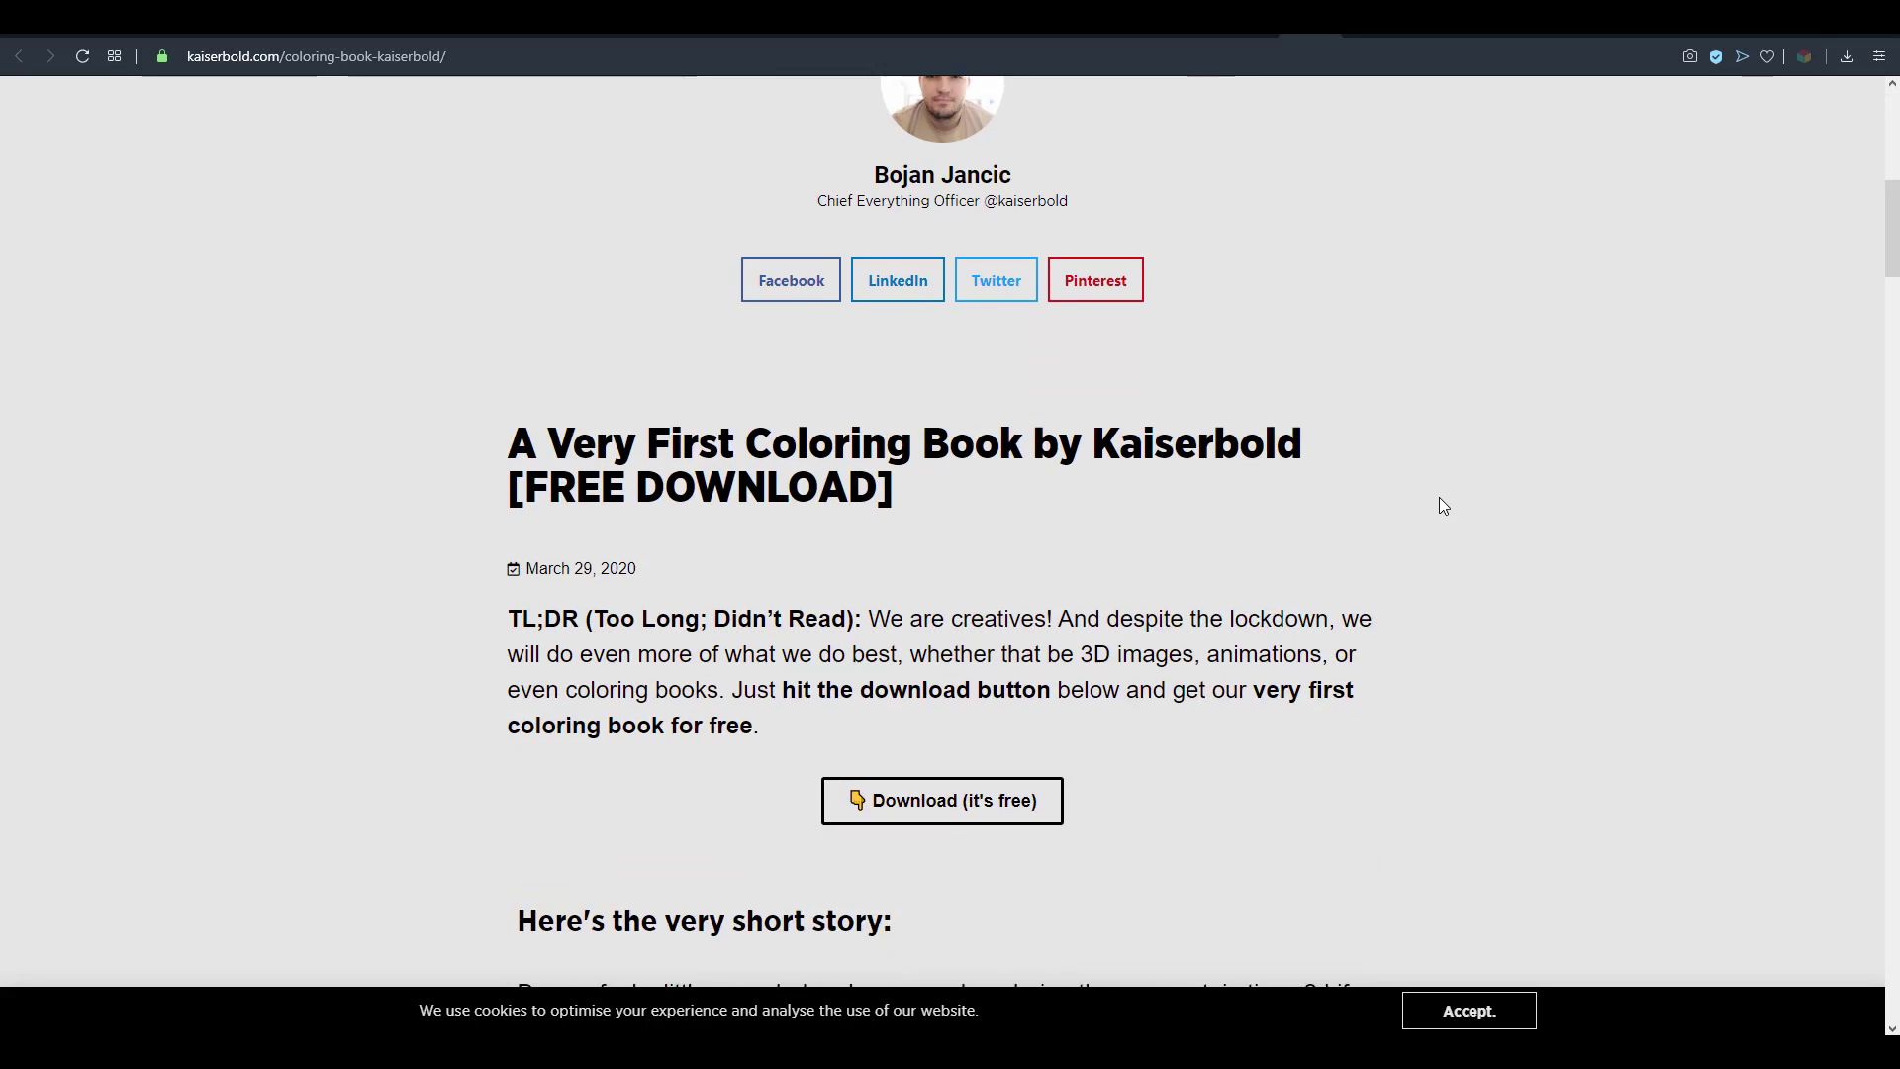
scroll(1439, 506, "down", 1)
scroll(1439, 506, "down", 3)
scroll(1437, 506, "down", 2)
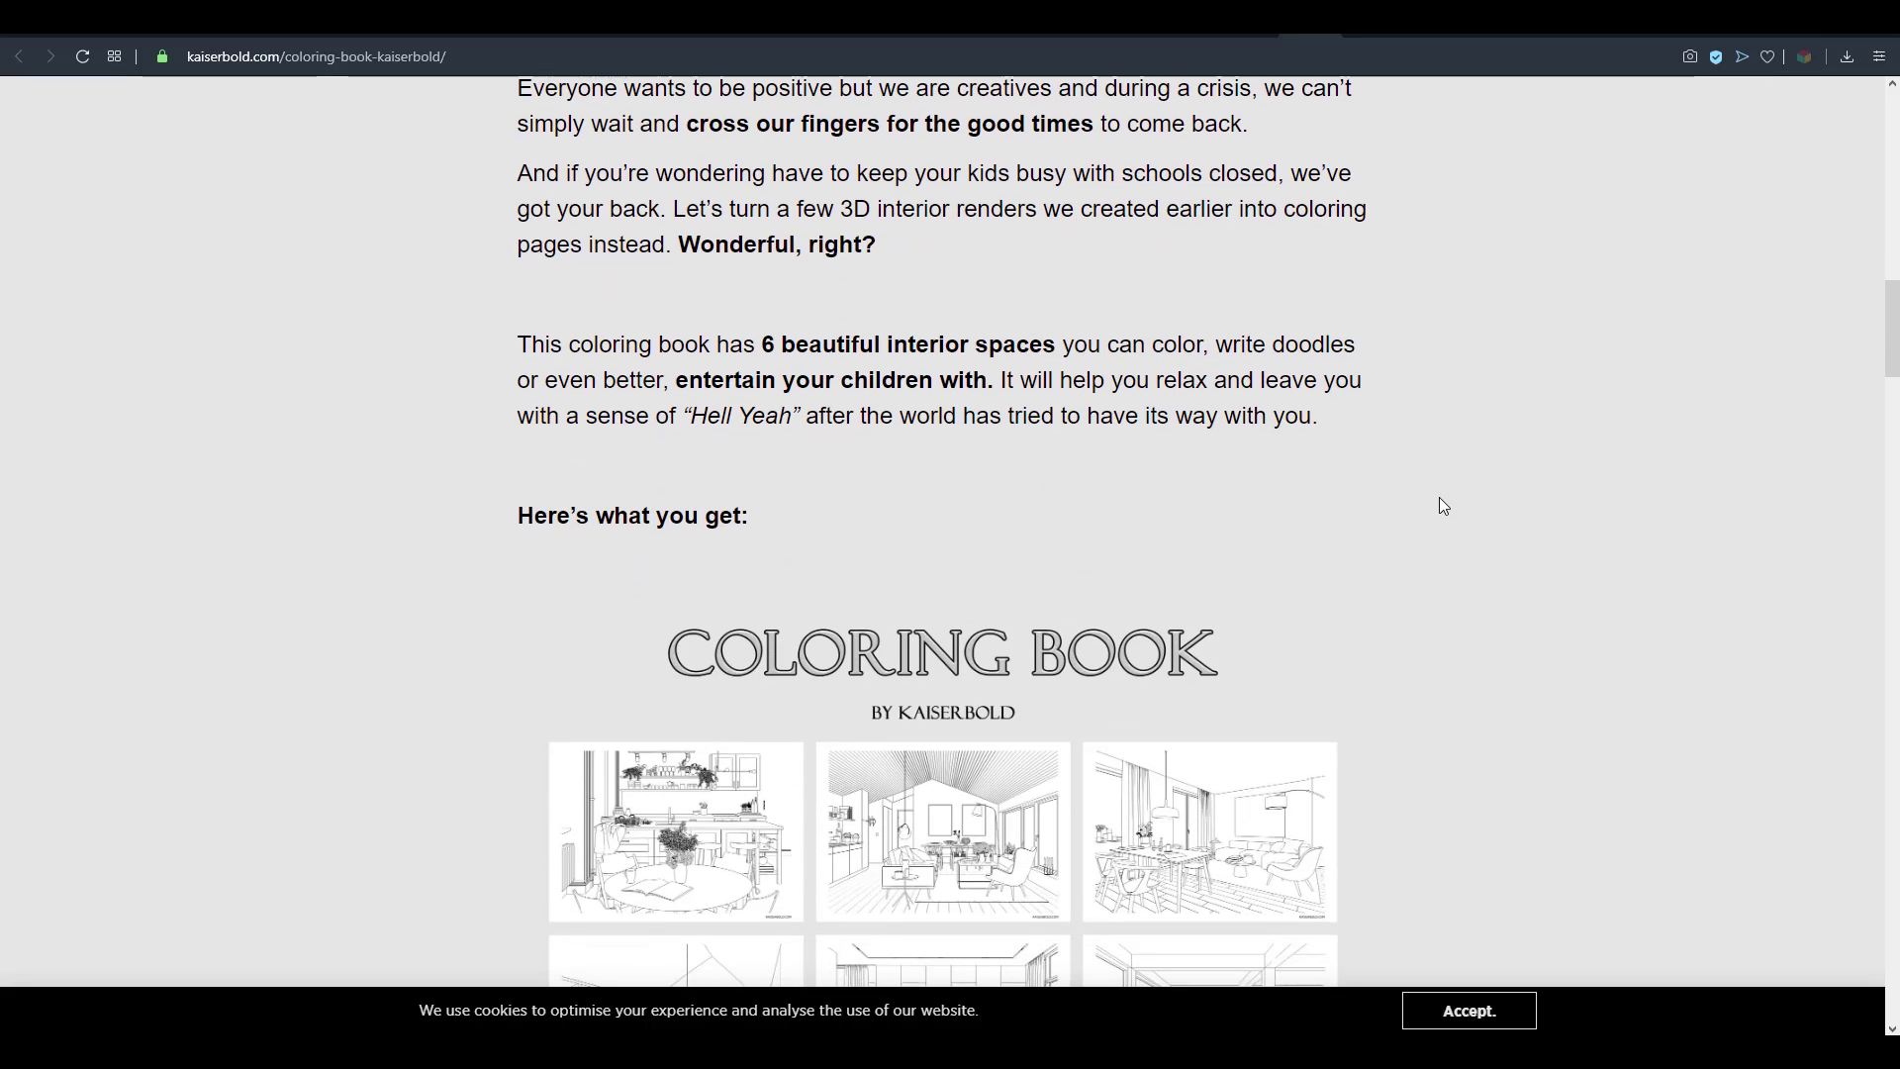
scroll(1439, 506, "down", 3)
scroll(1439, 506, "down", 2)
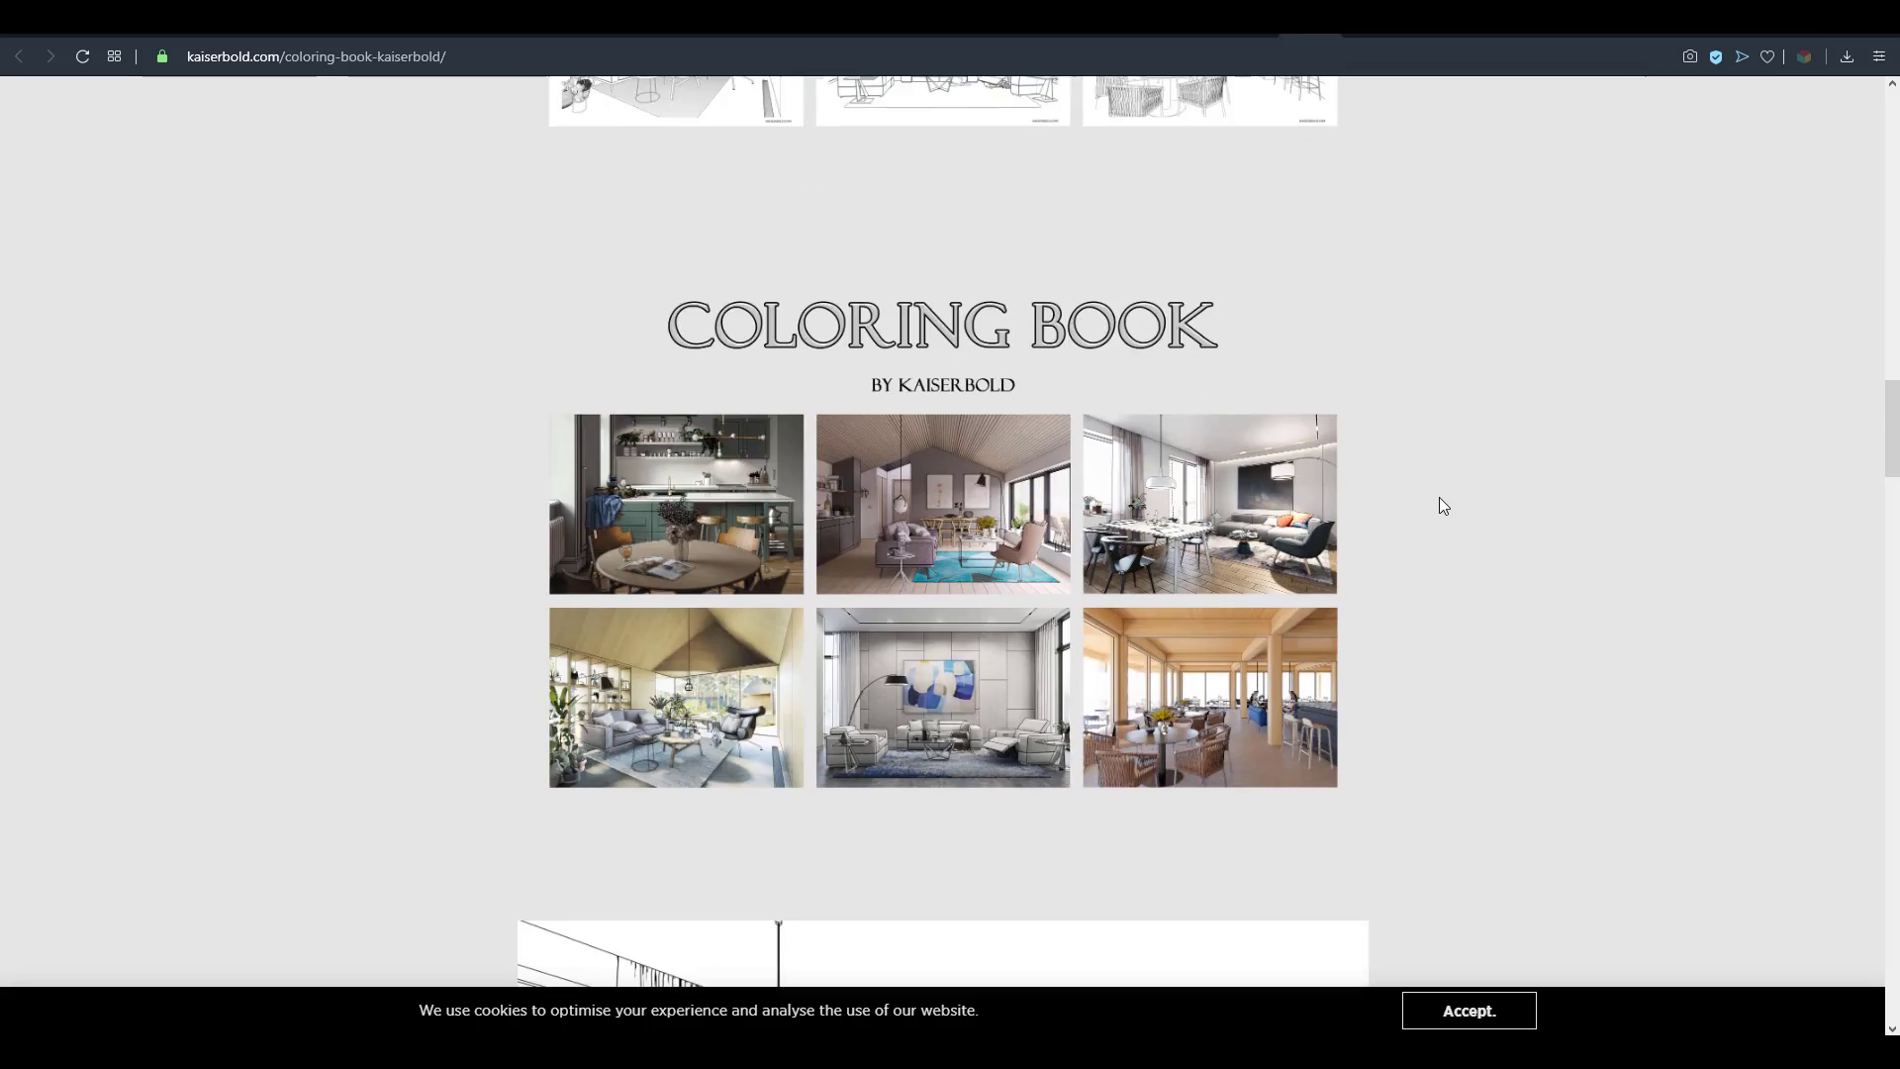
scroll(1438, 506, "down", 3)
scroll(1439, 506, "up", 1)
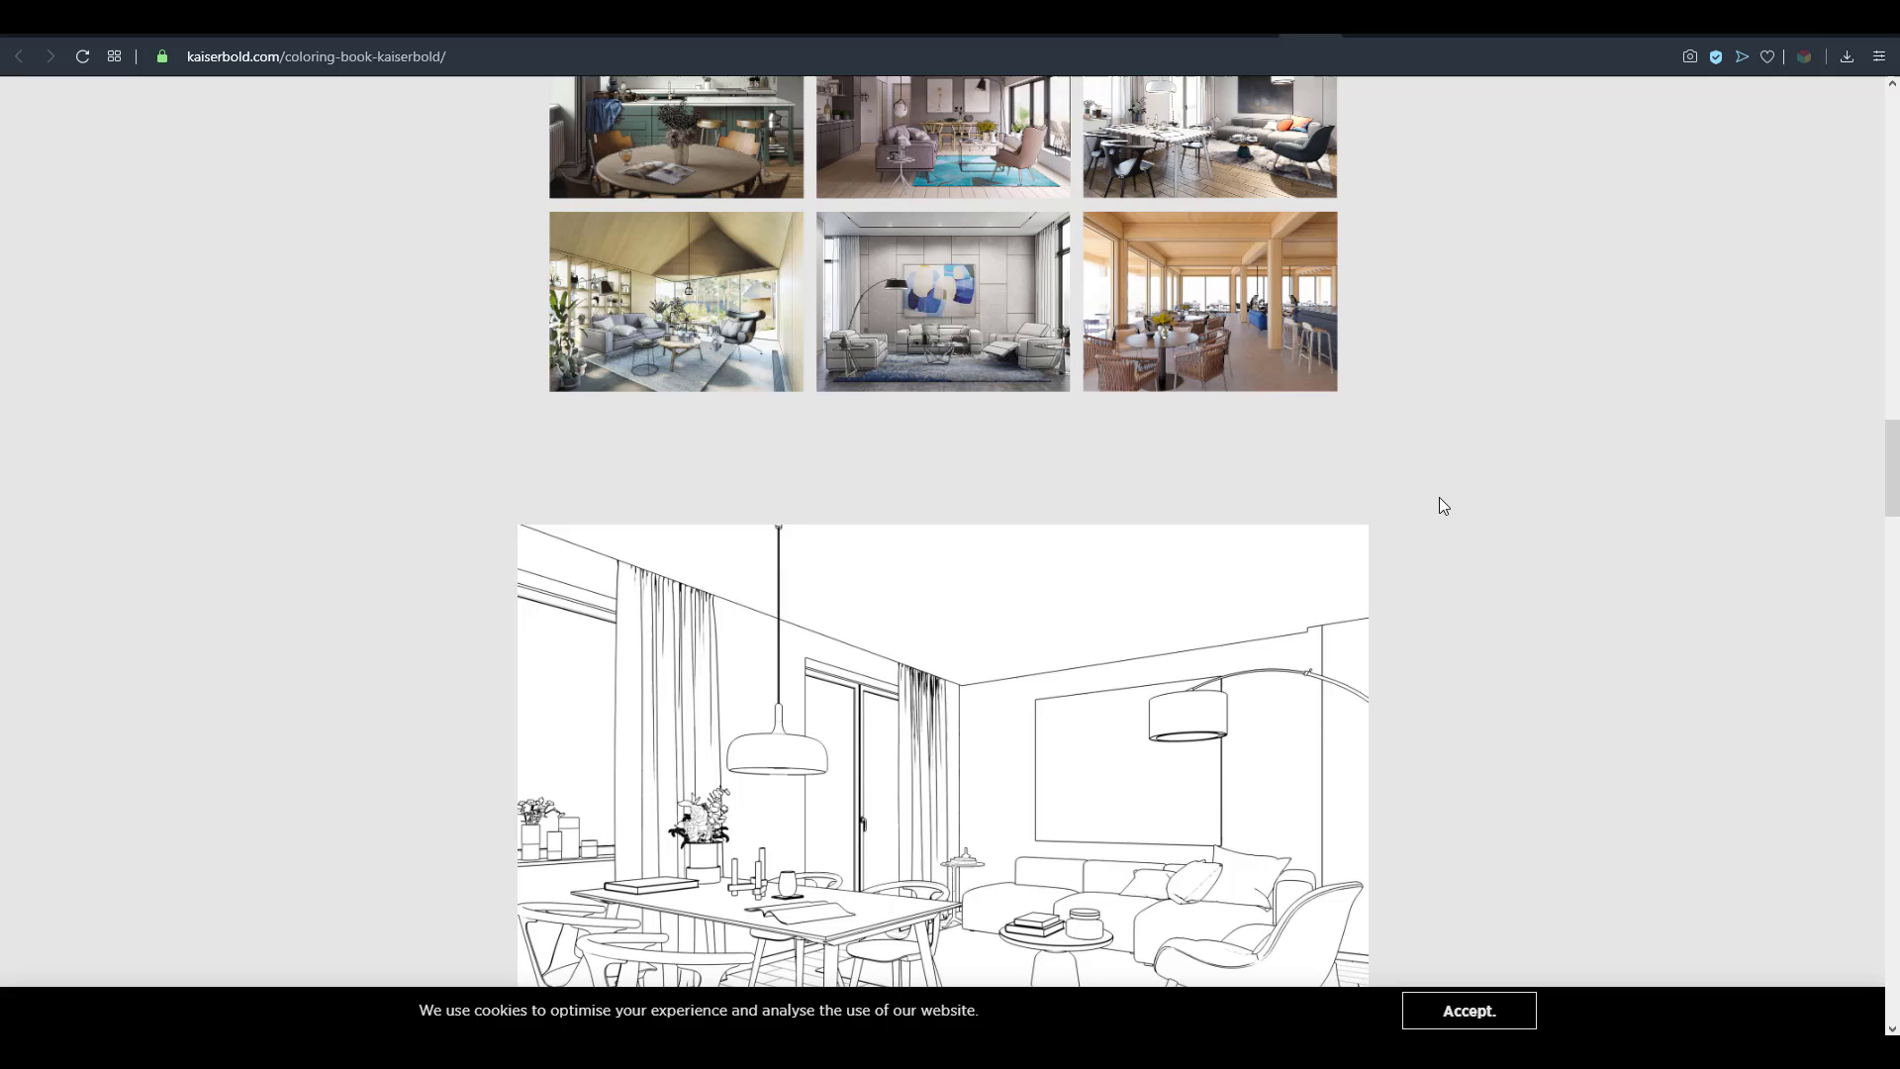
scroll(1438, 506, "up", 1)
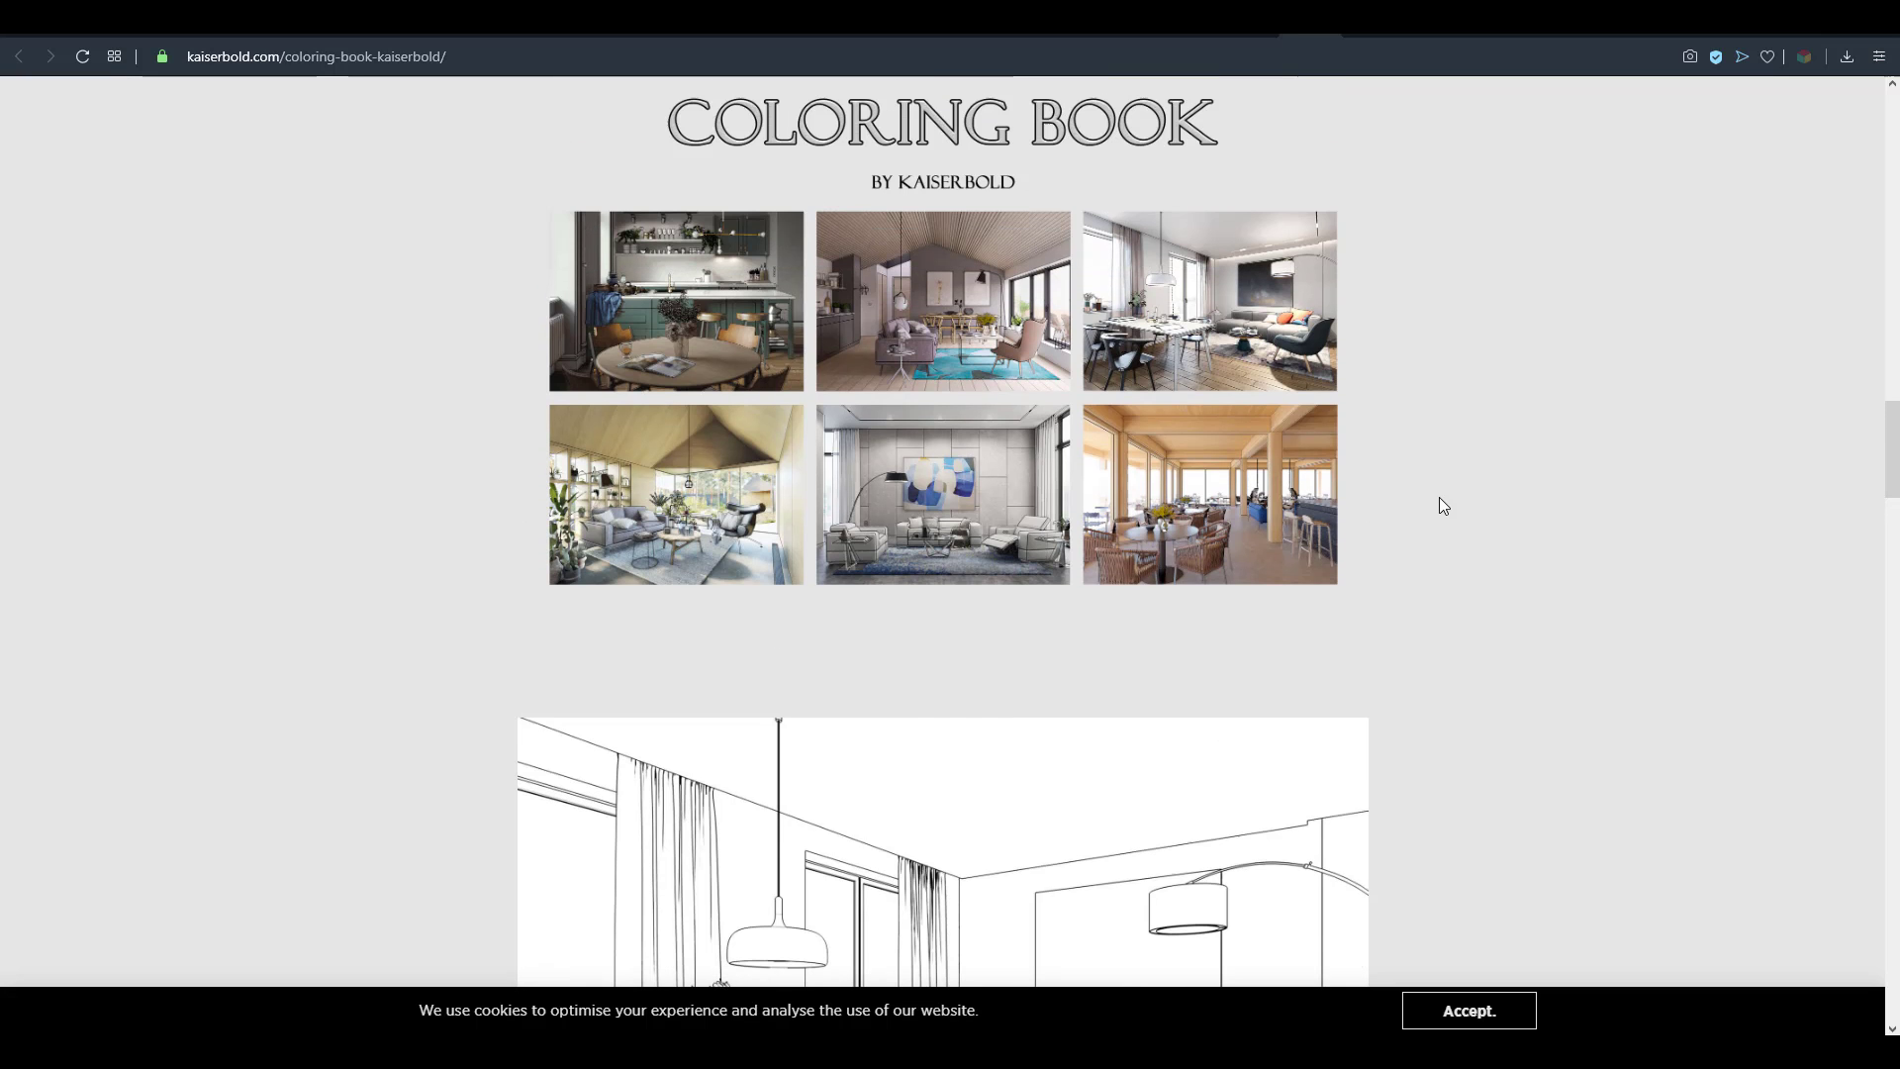
scroll(1439, 507, "down", 4)
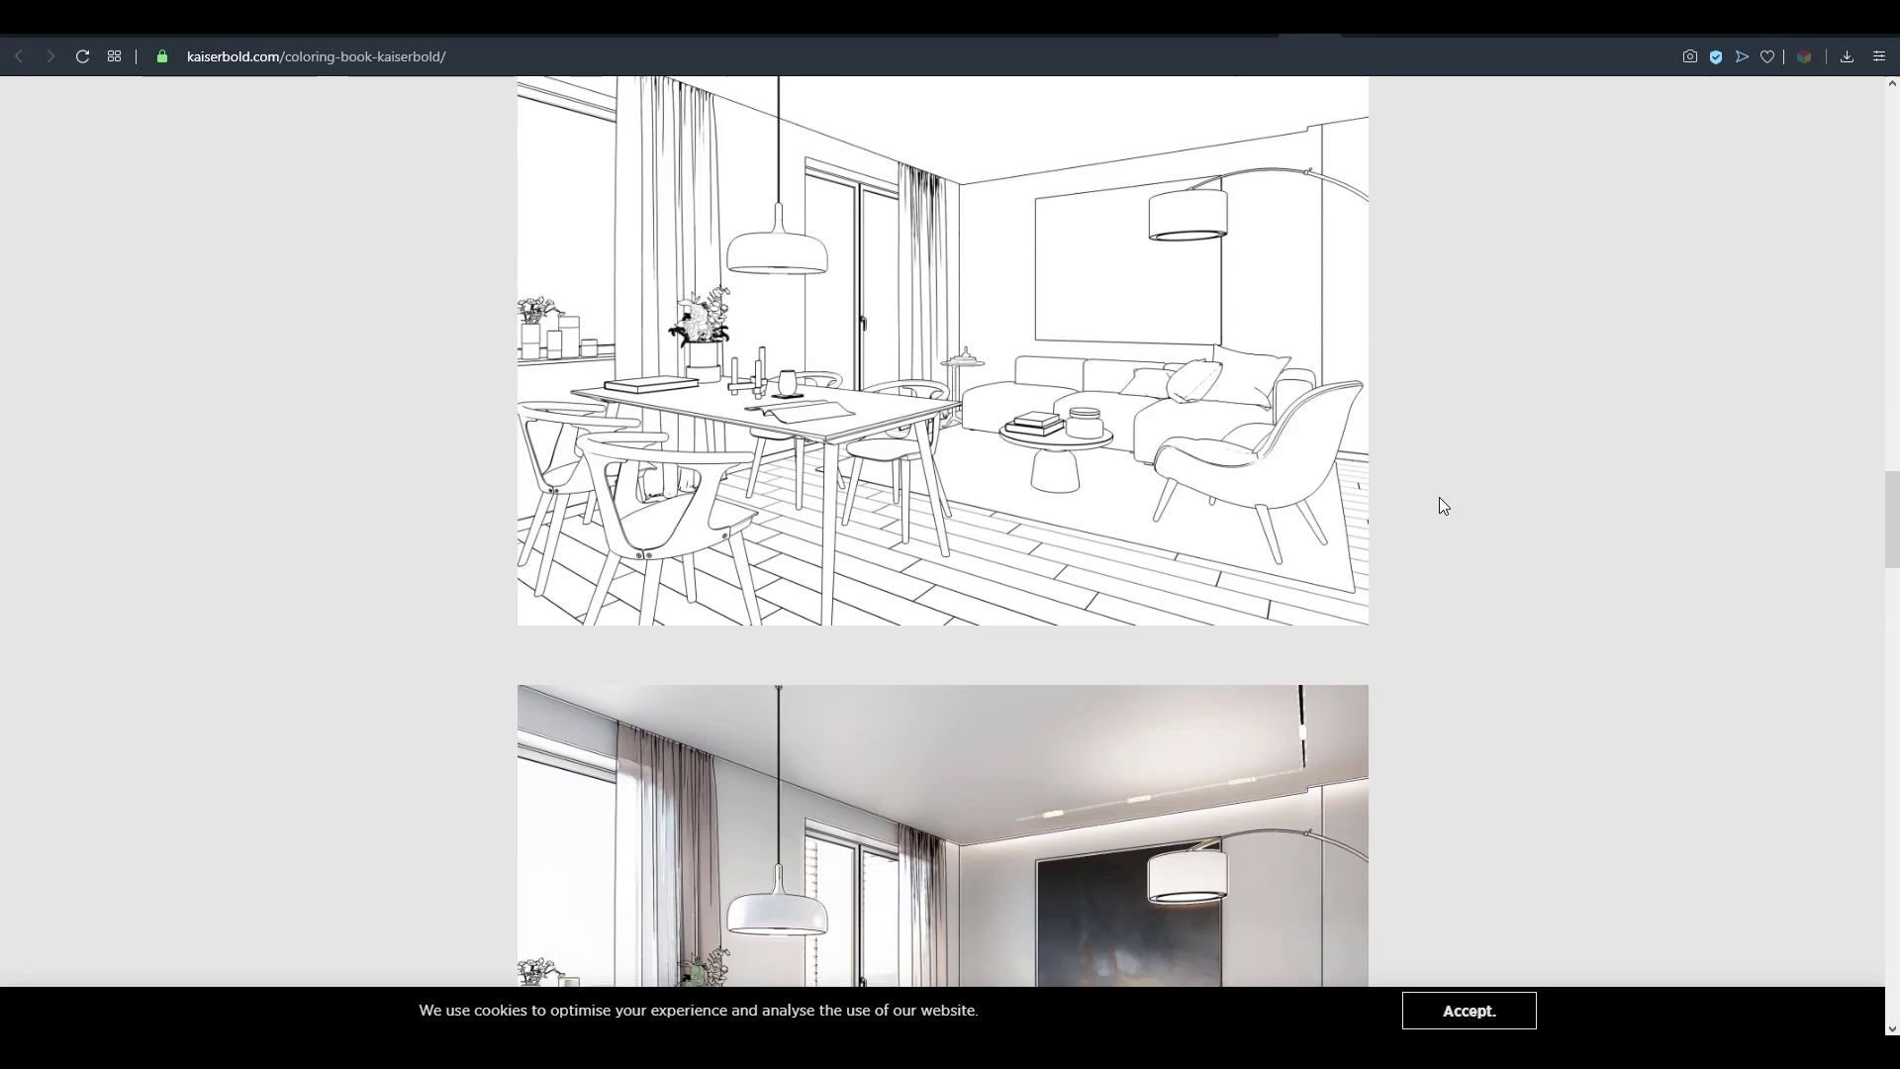
scroll(1438, 506, "down", 3)
scroll(1439, 506, "down", 3)
scroll(1437, 507, "down", 2)
scroll(1439, 507, "down", 3)
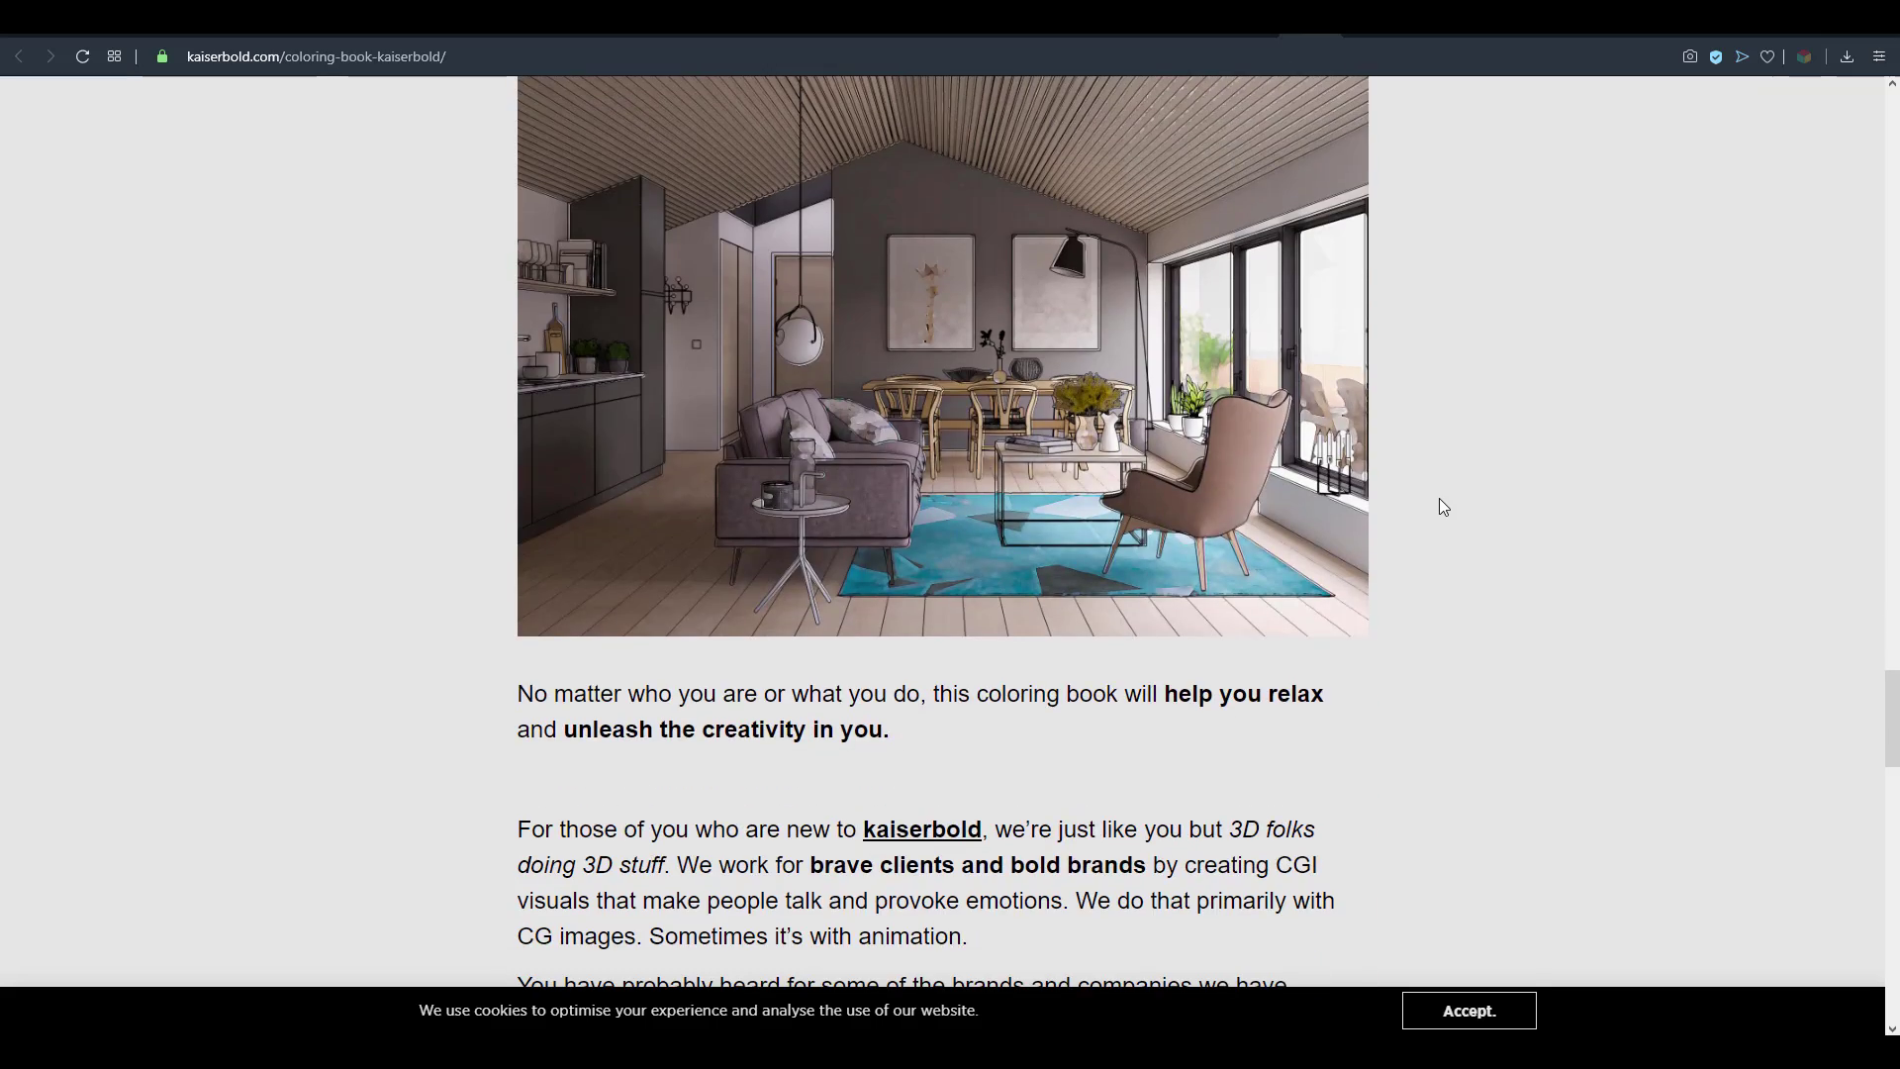
scroll(1438, 507, "down", 3)
scroll(1439, 507, "down", 3)
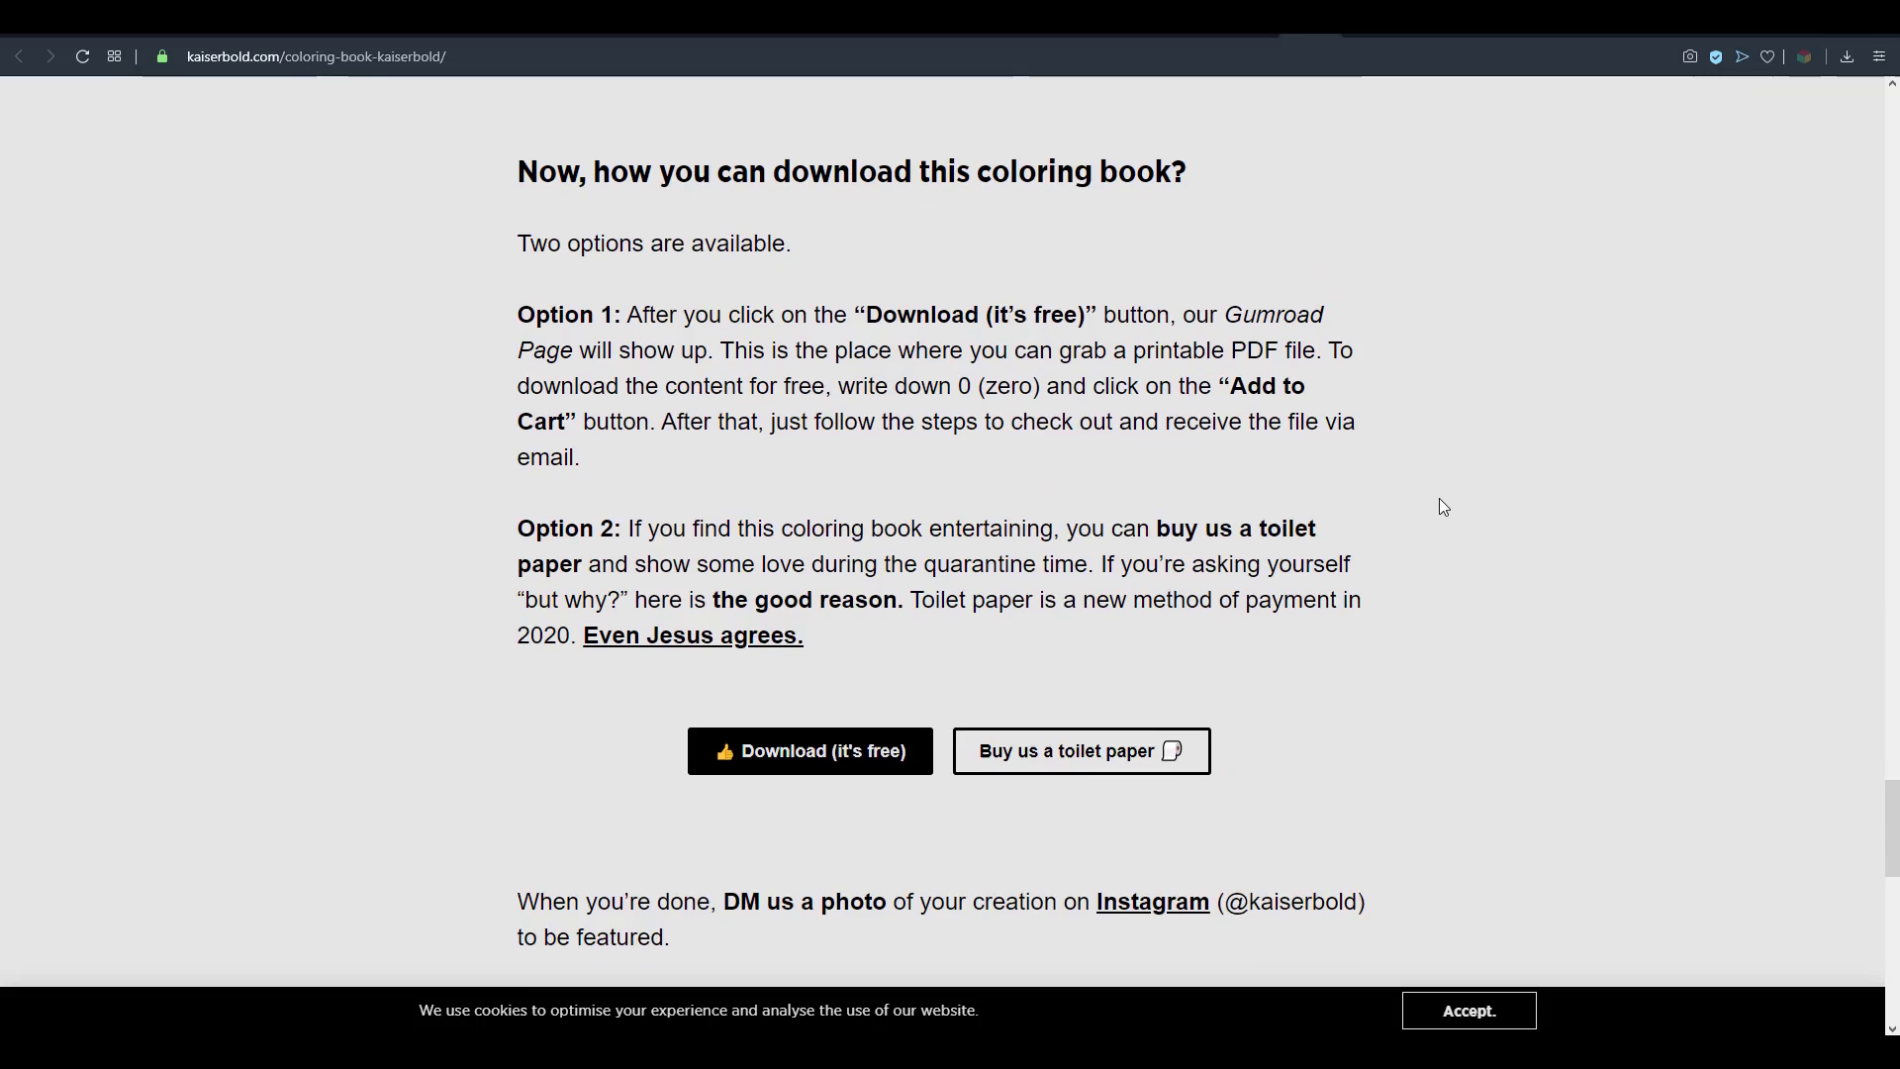
scroll(1437, 506, "down", 3)
scroll(1364, 610, "up", 10)
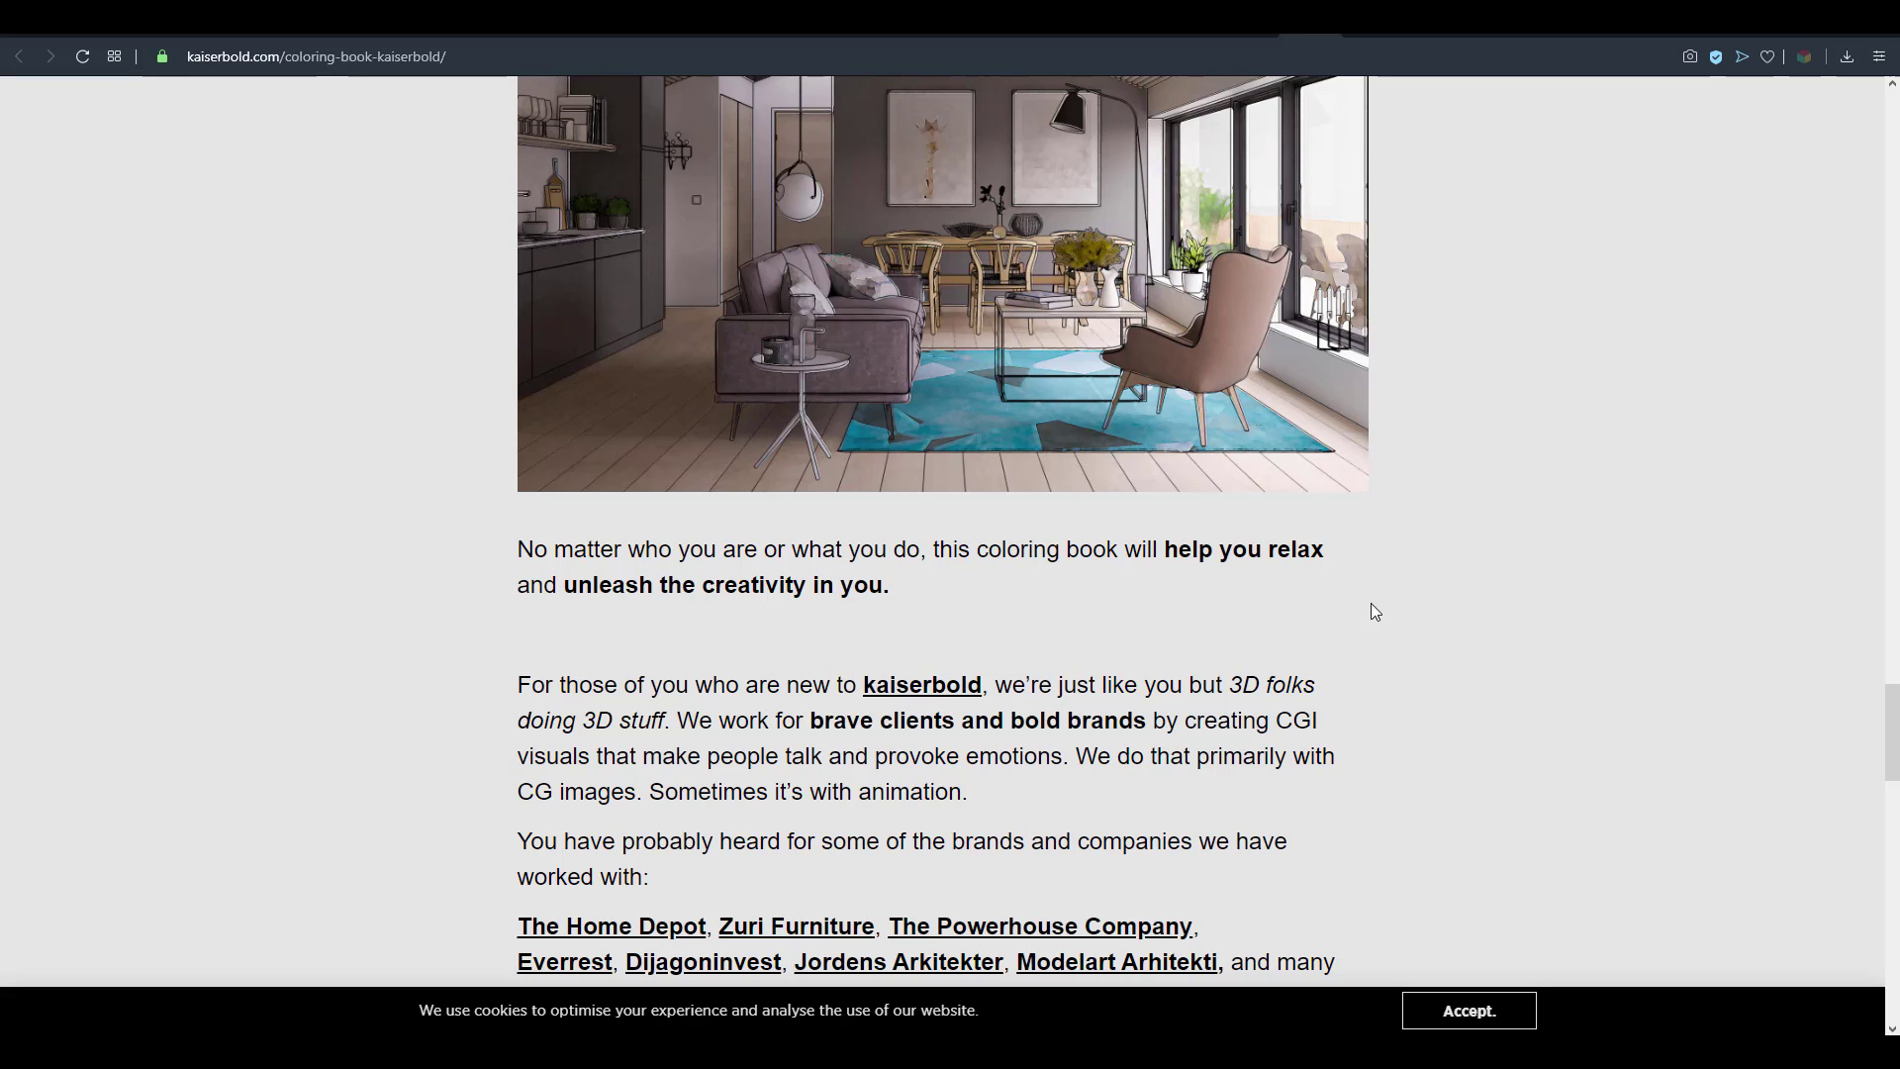
- Switch to BlenderBoom and open the Deer skull 1 scan from the 3d Scans grid
left_click(1607, 31)
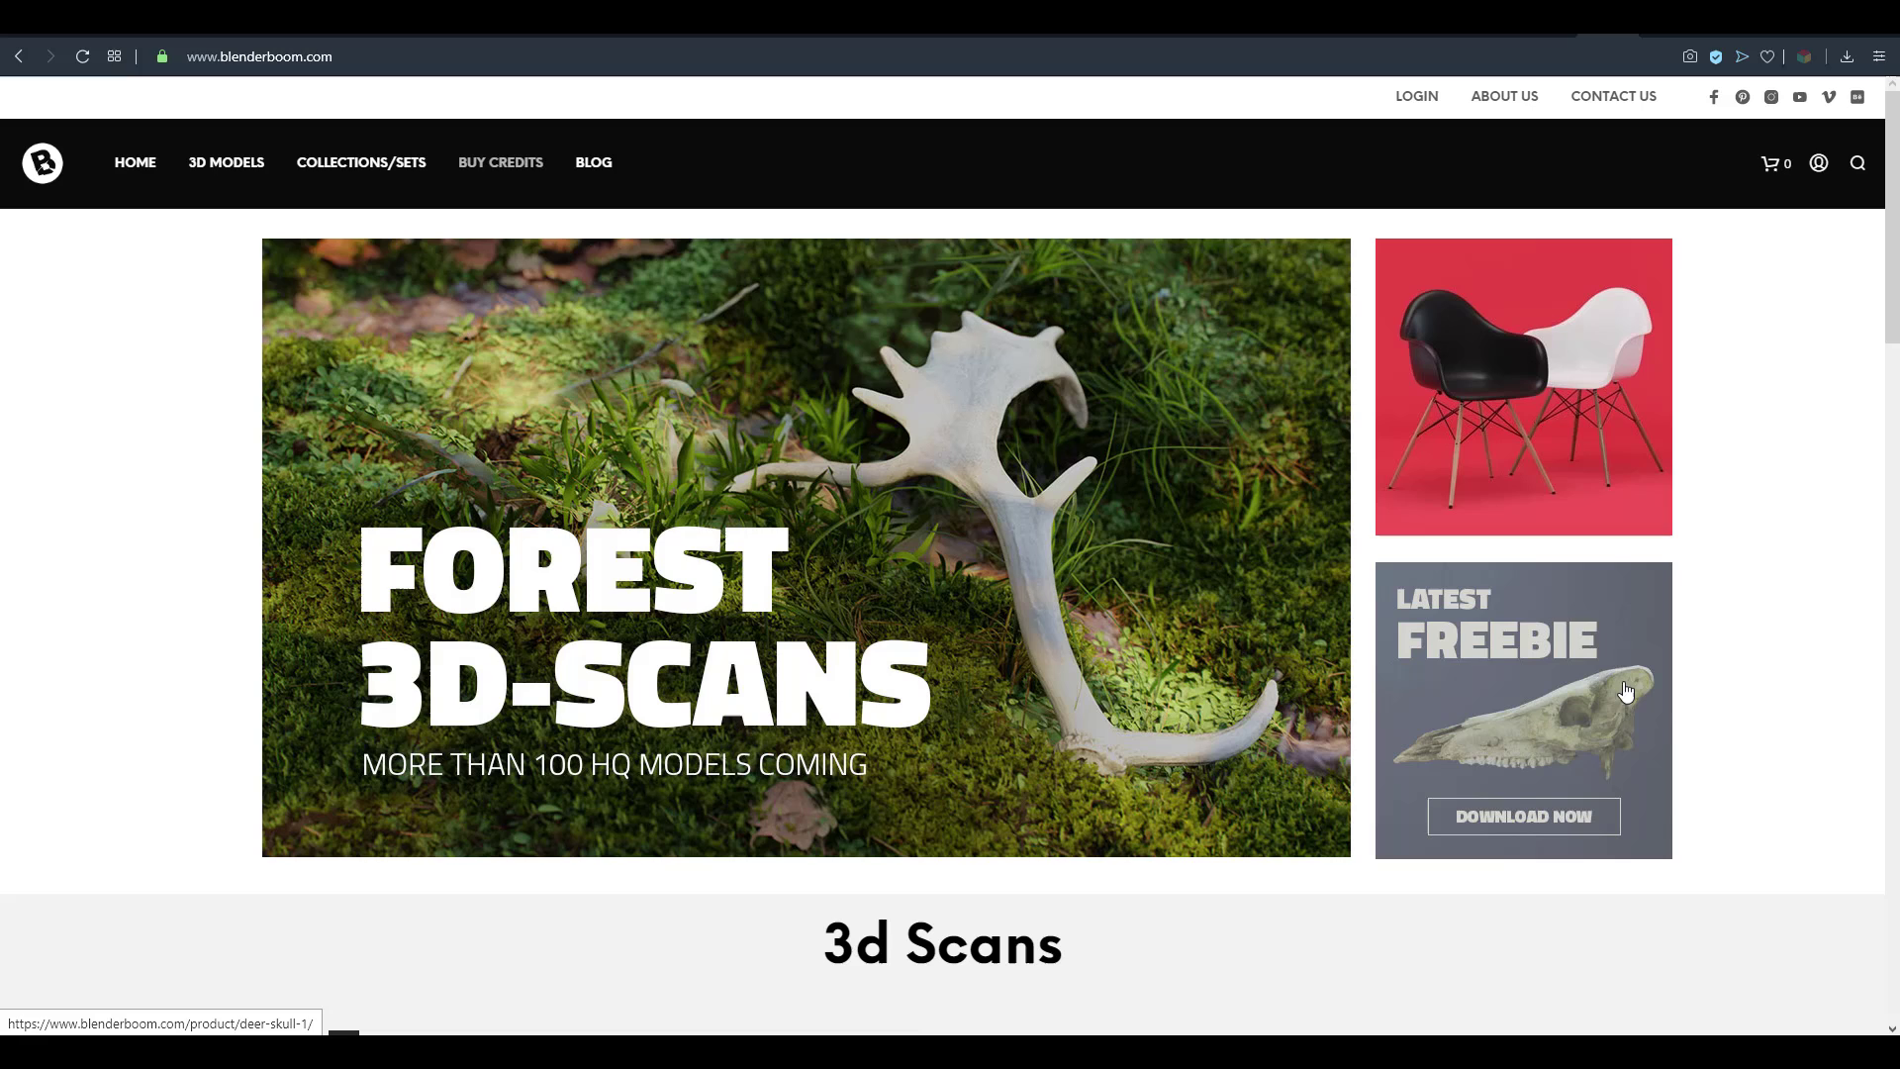
left_click(1538, 703)
scroll(1539, 703, "down", 3)
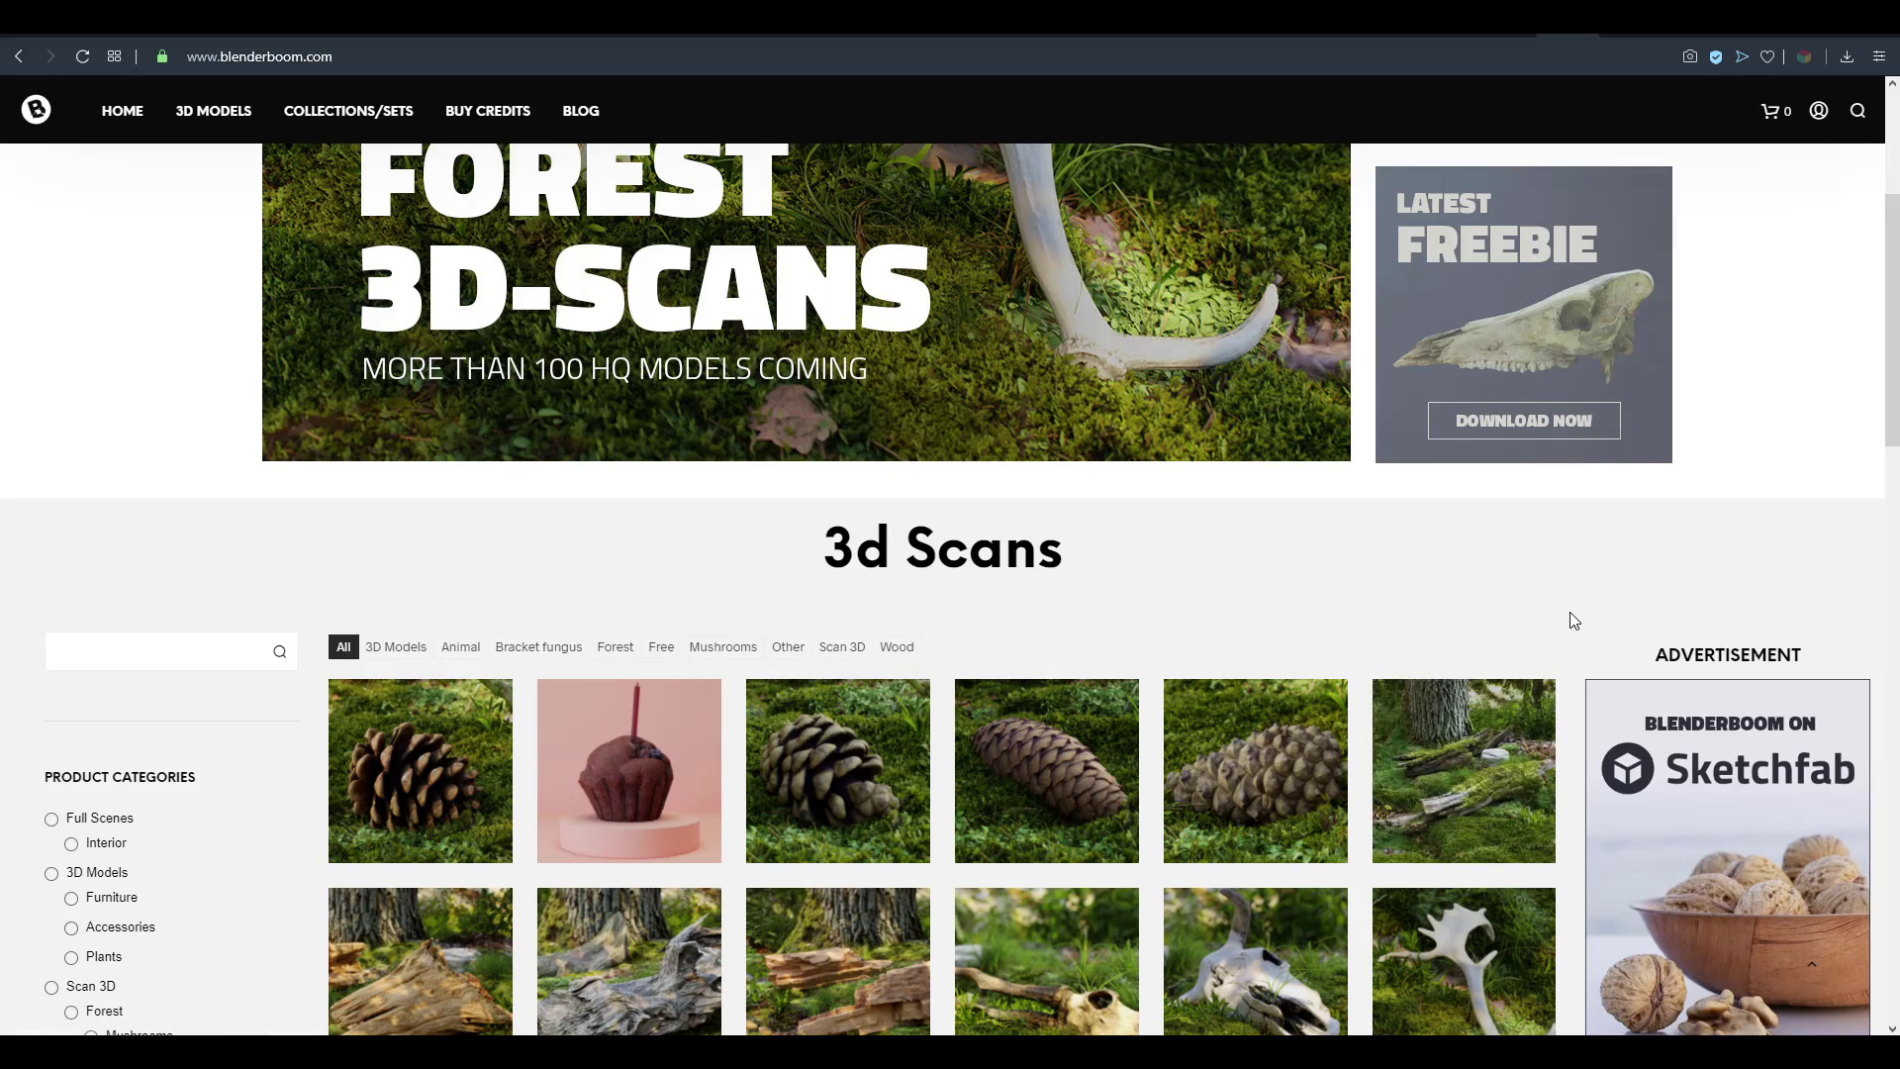
scroll(1565, 599, "down", 4)
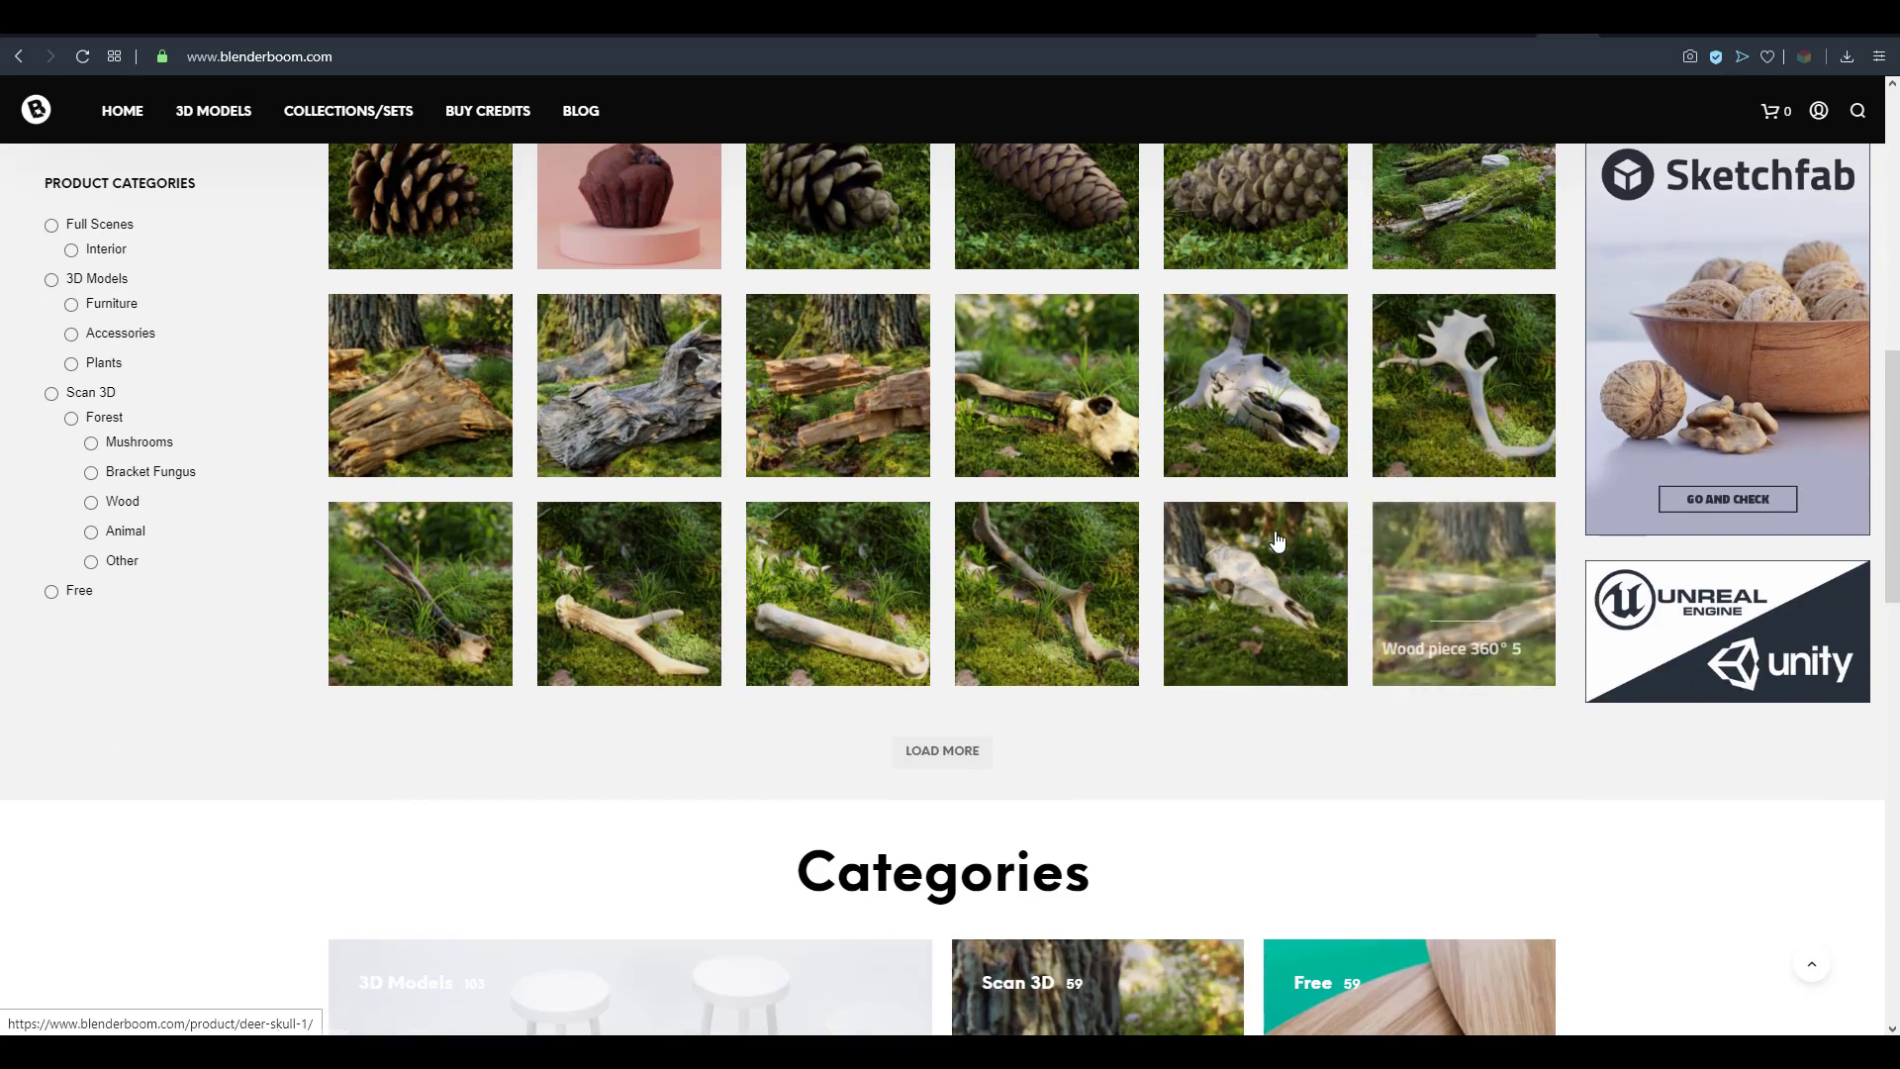
scroll(222, 598, "up", 2)
scroll(891, 723, "up", 2)
scroll(892, 722, "up", 2)
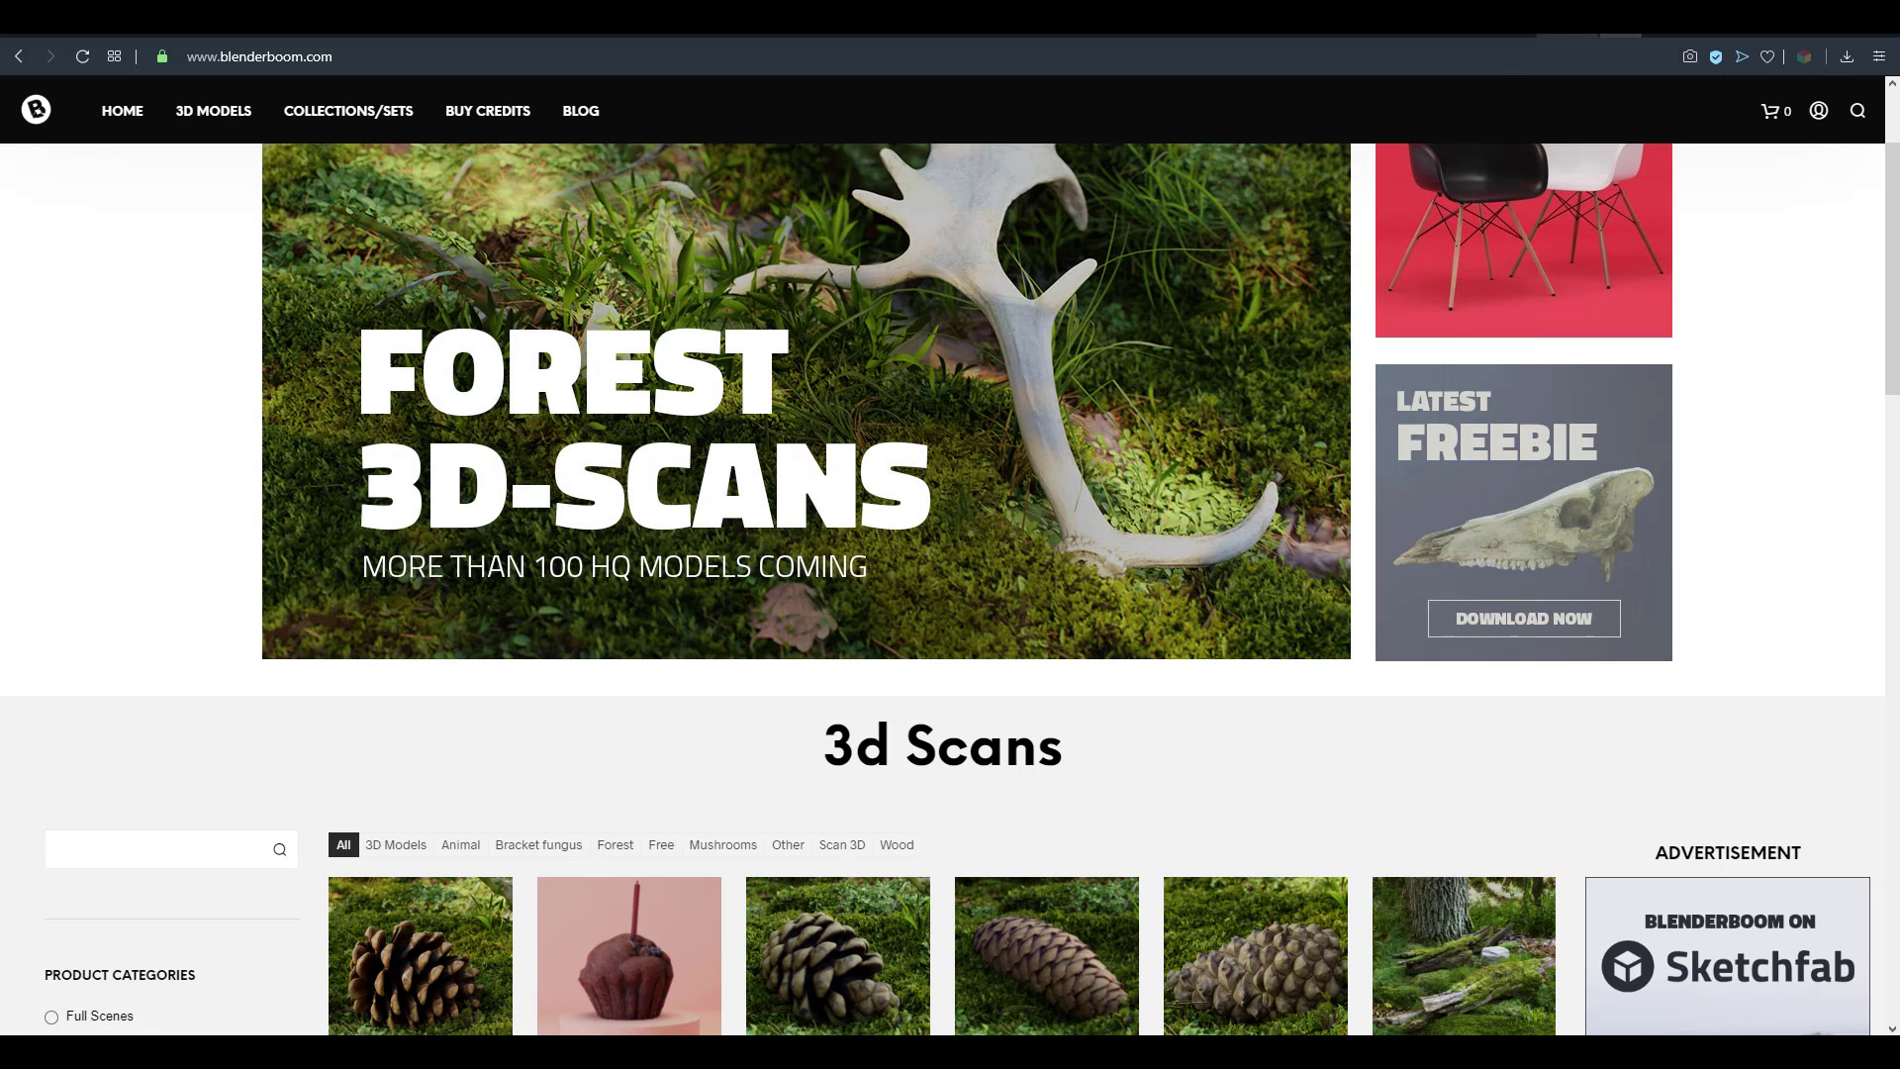
scroll(1713, 455, "up", 2)
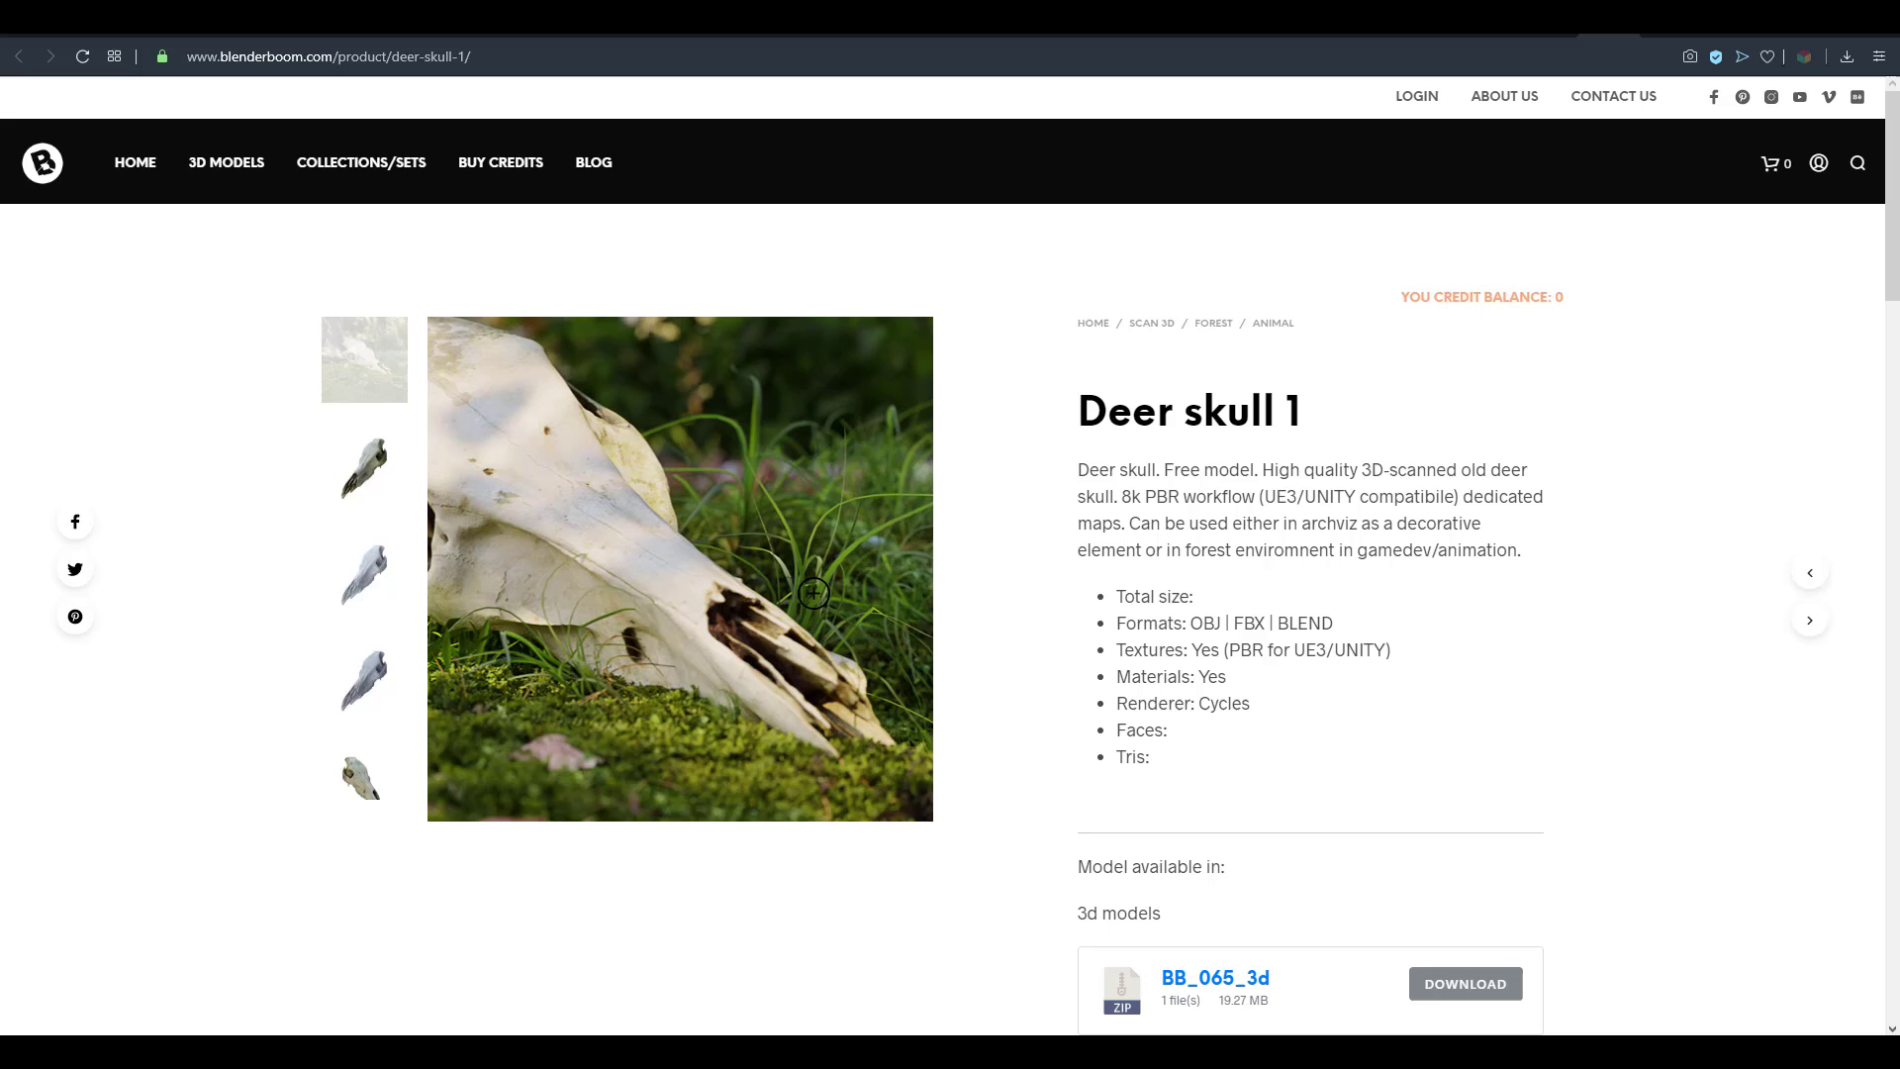
scroll(823, 634, "down", 2)
scroll(825, 635, "down", 2)
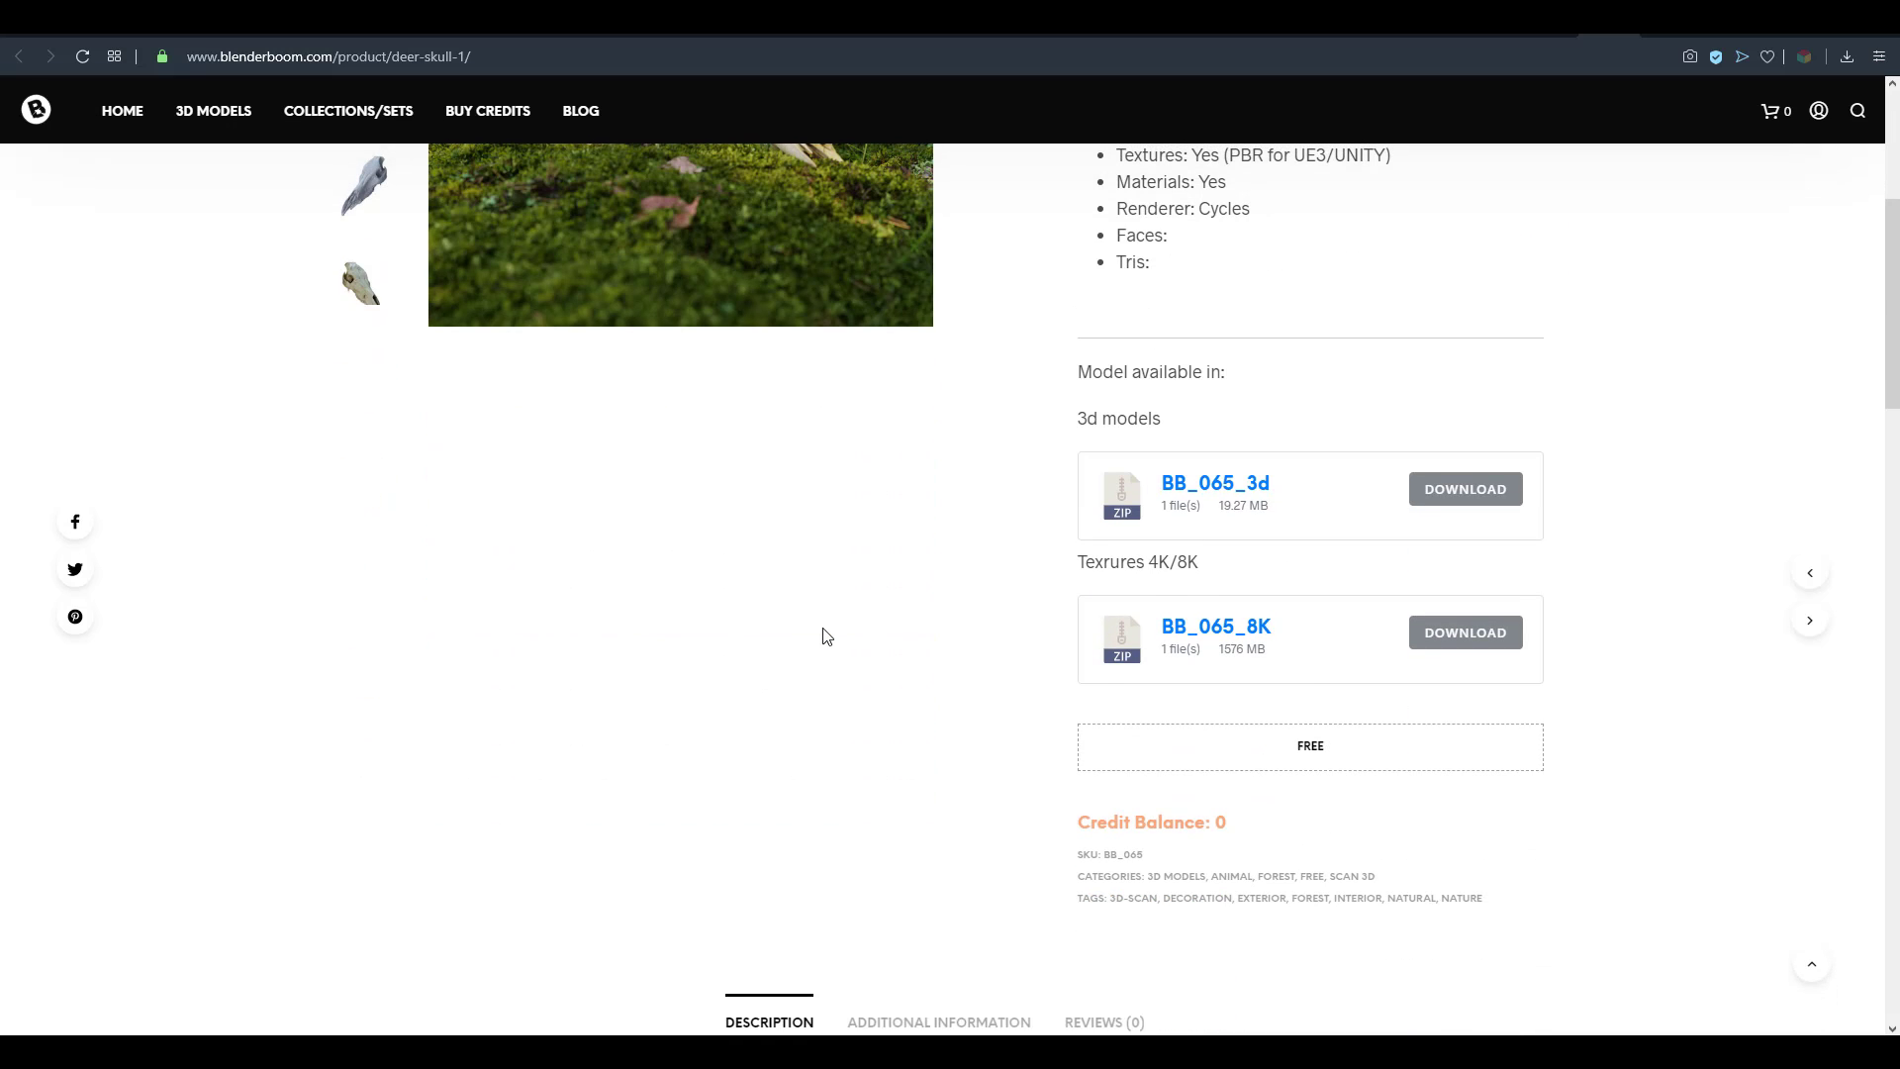
scroll(826, 636, "up", 3)
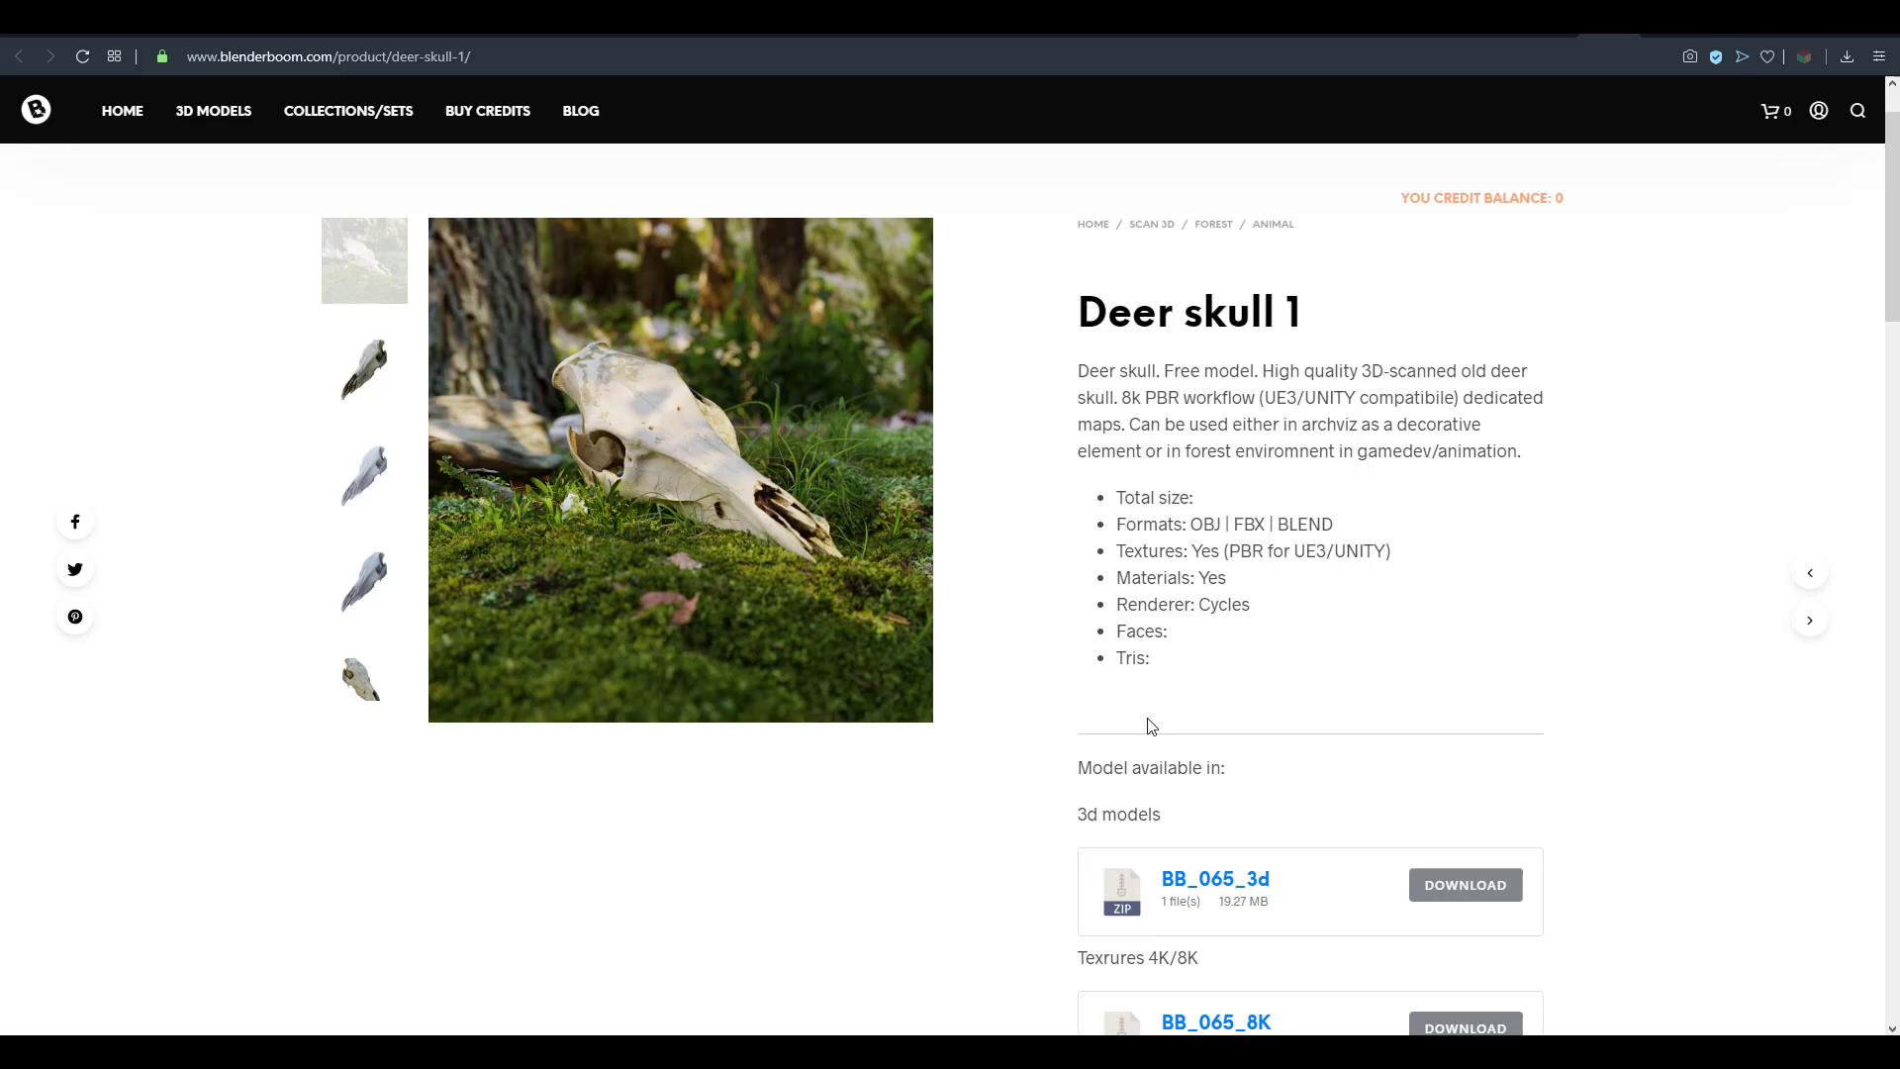
- Return to the BlenderBoom homepage with the HOME header link
left_click(144, 113)
scroll(904, 632, "down", 5)
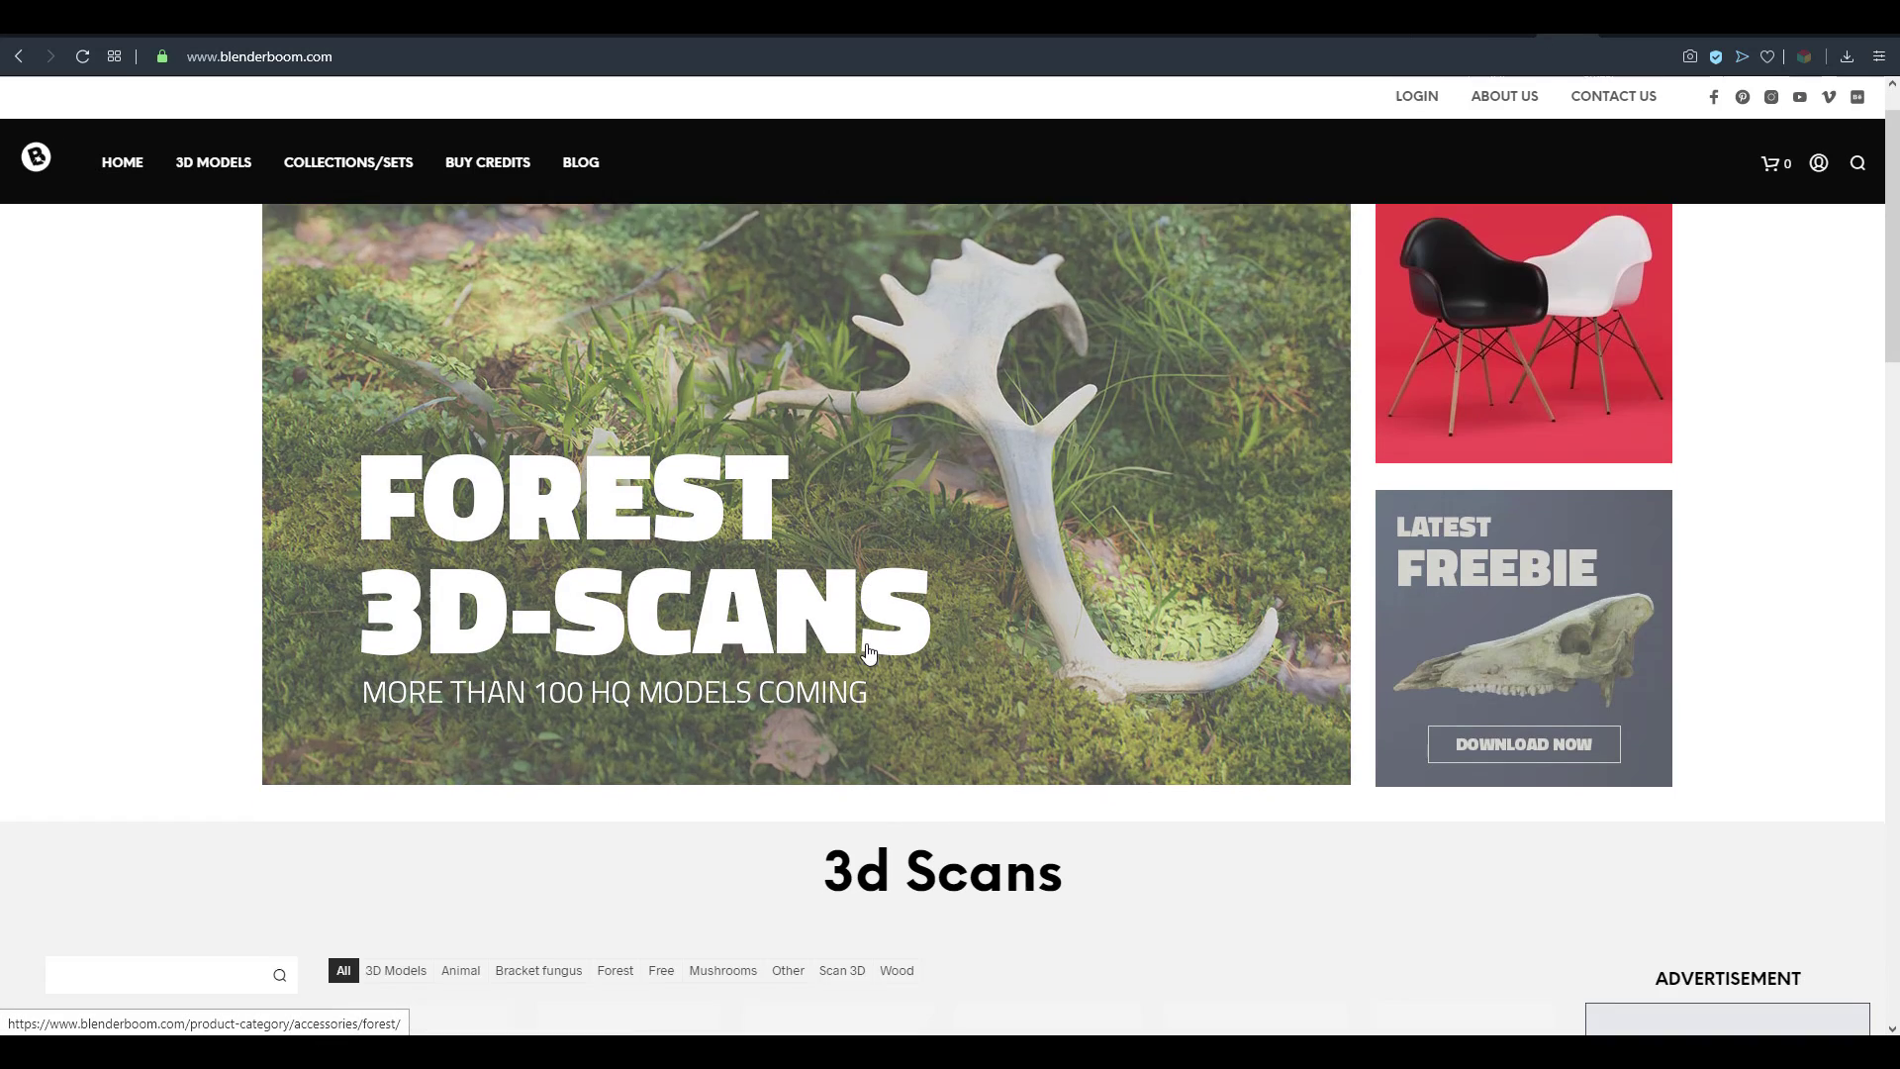
scroll(867, 655, "down", 5)
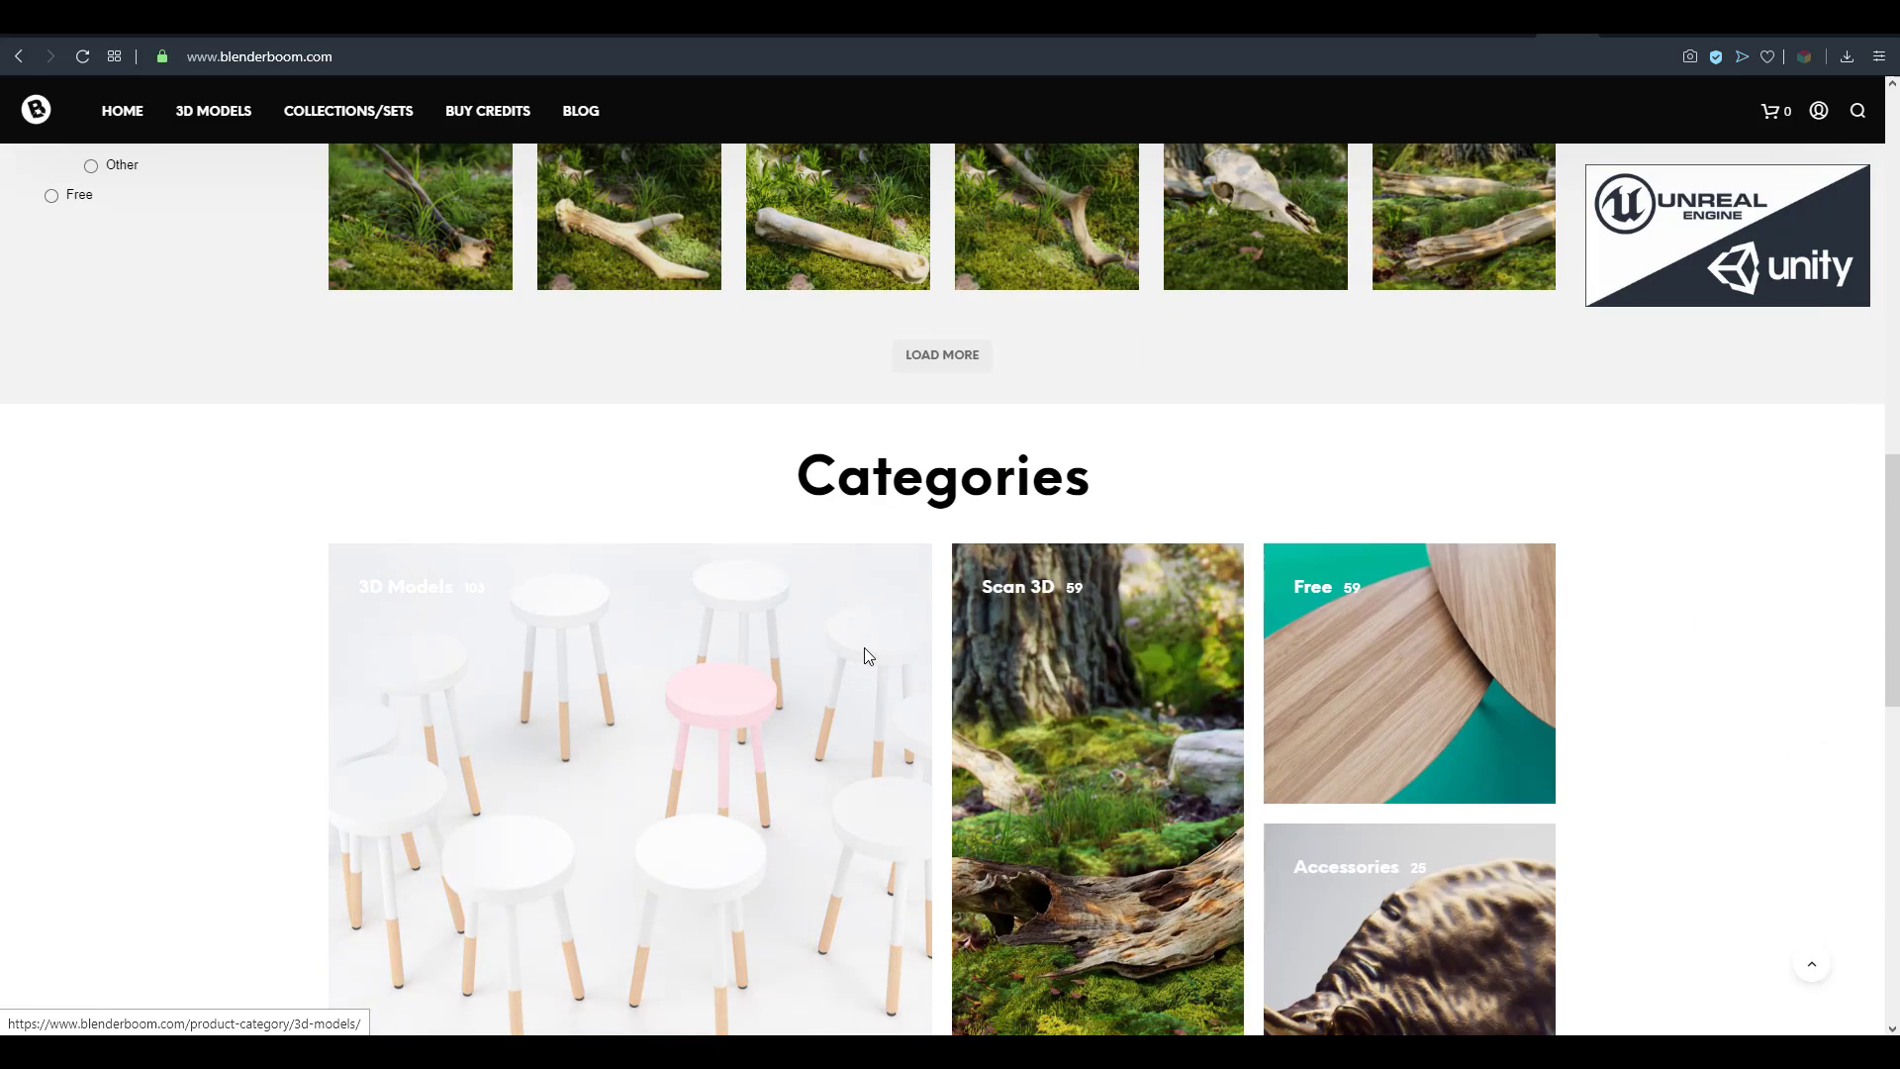
scroll(868, 656, "up", 4)
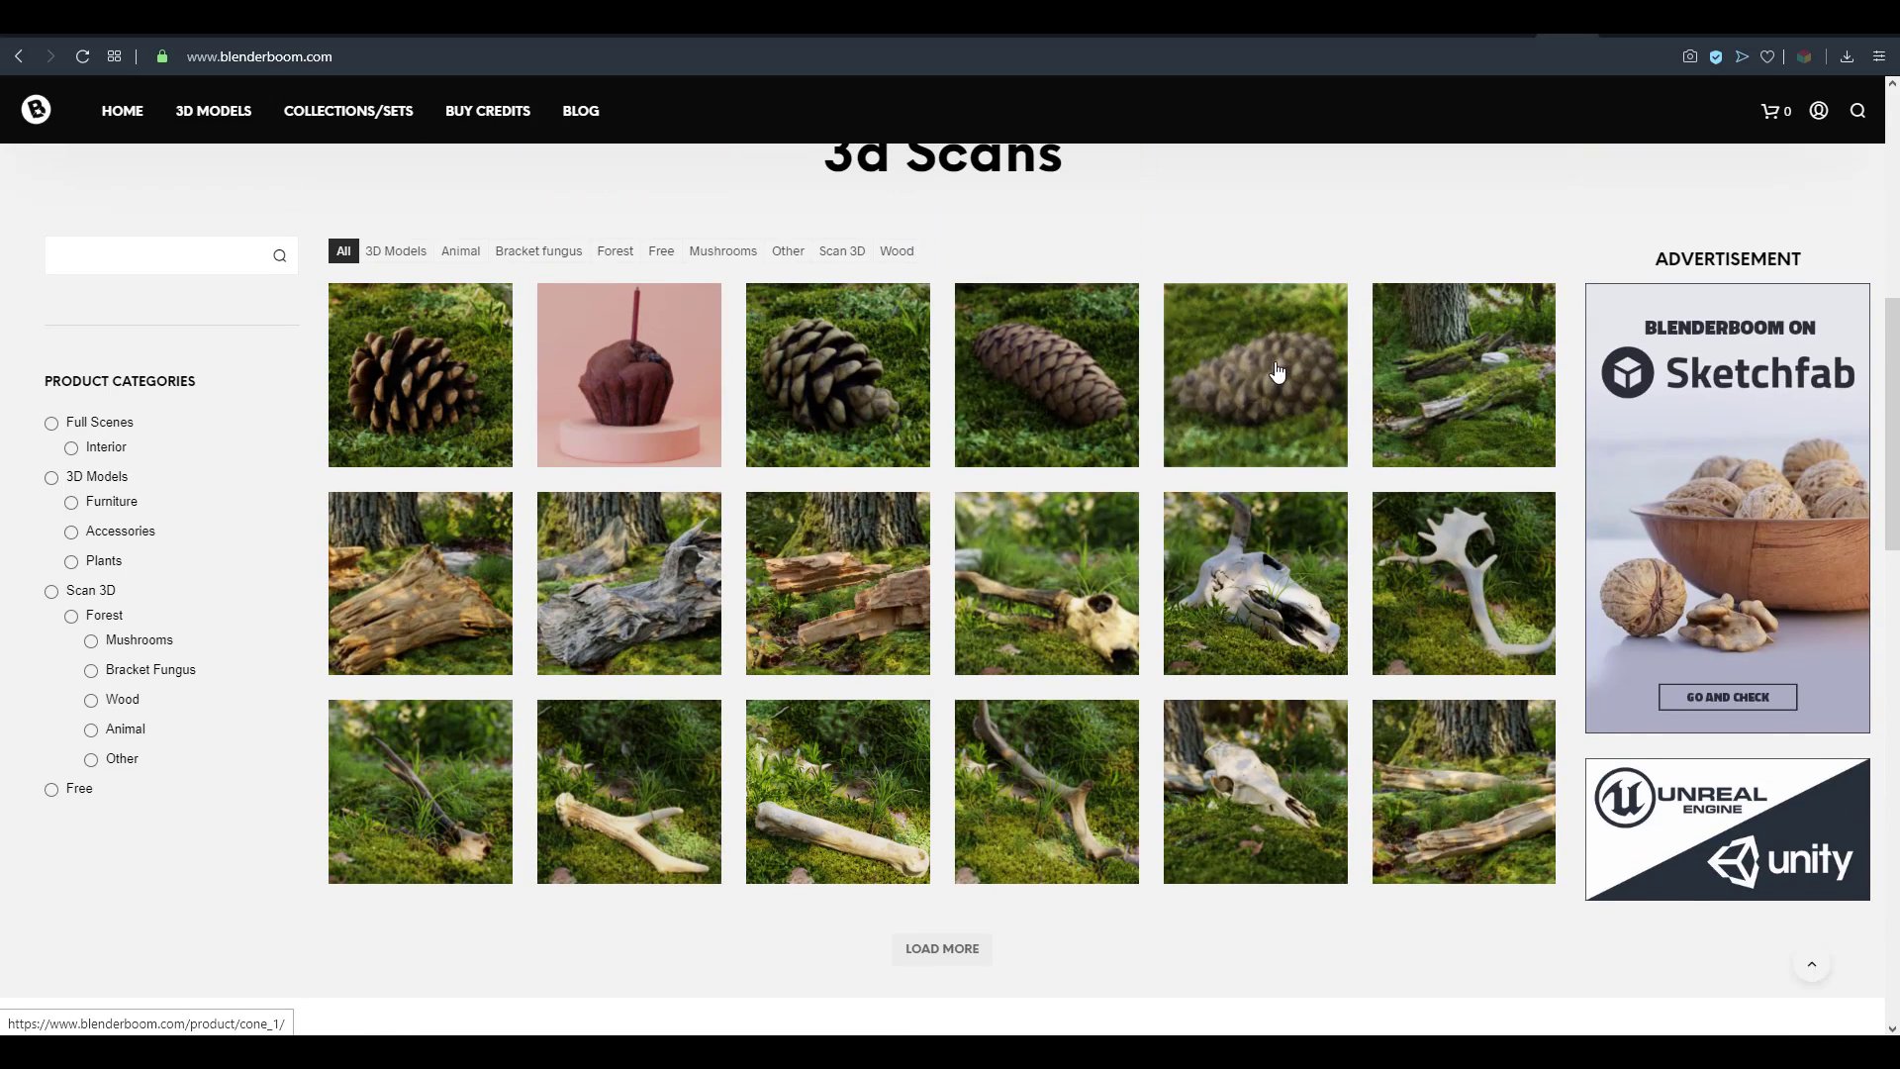
- Open the Cone_1 pine-cone page and highlight its 4 Credits price and the credit balance
left_click(1240, 383)
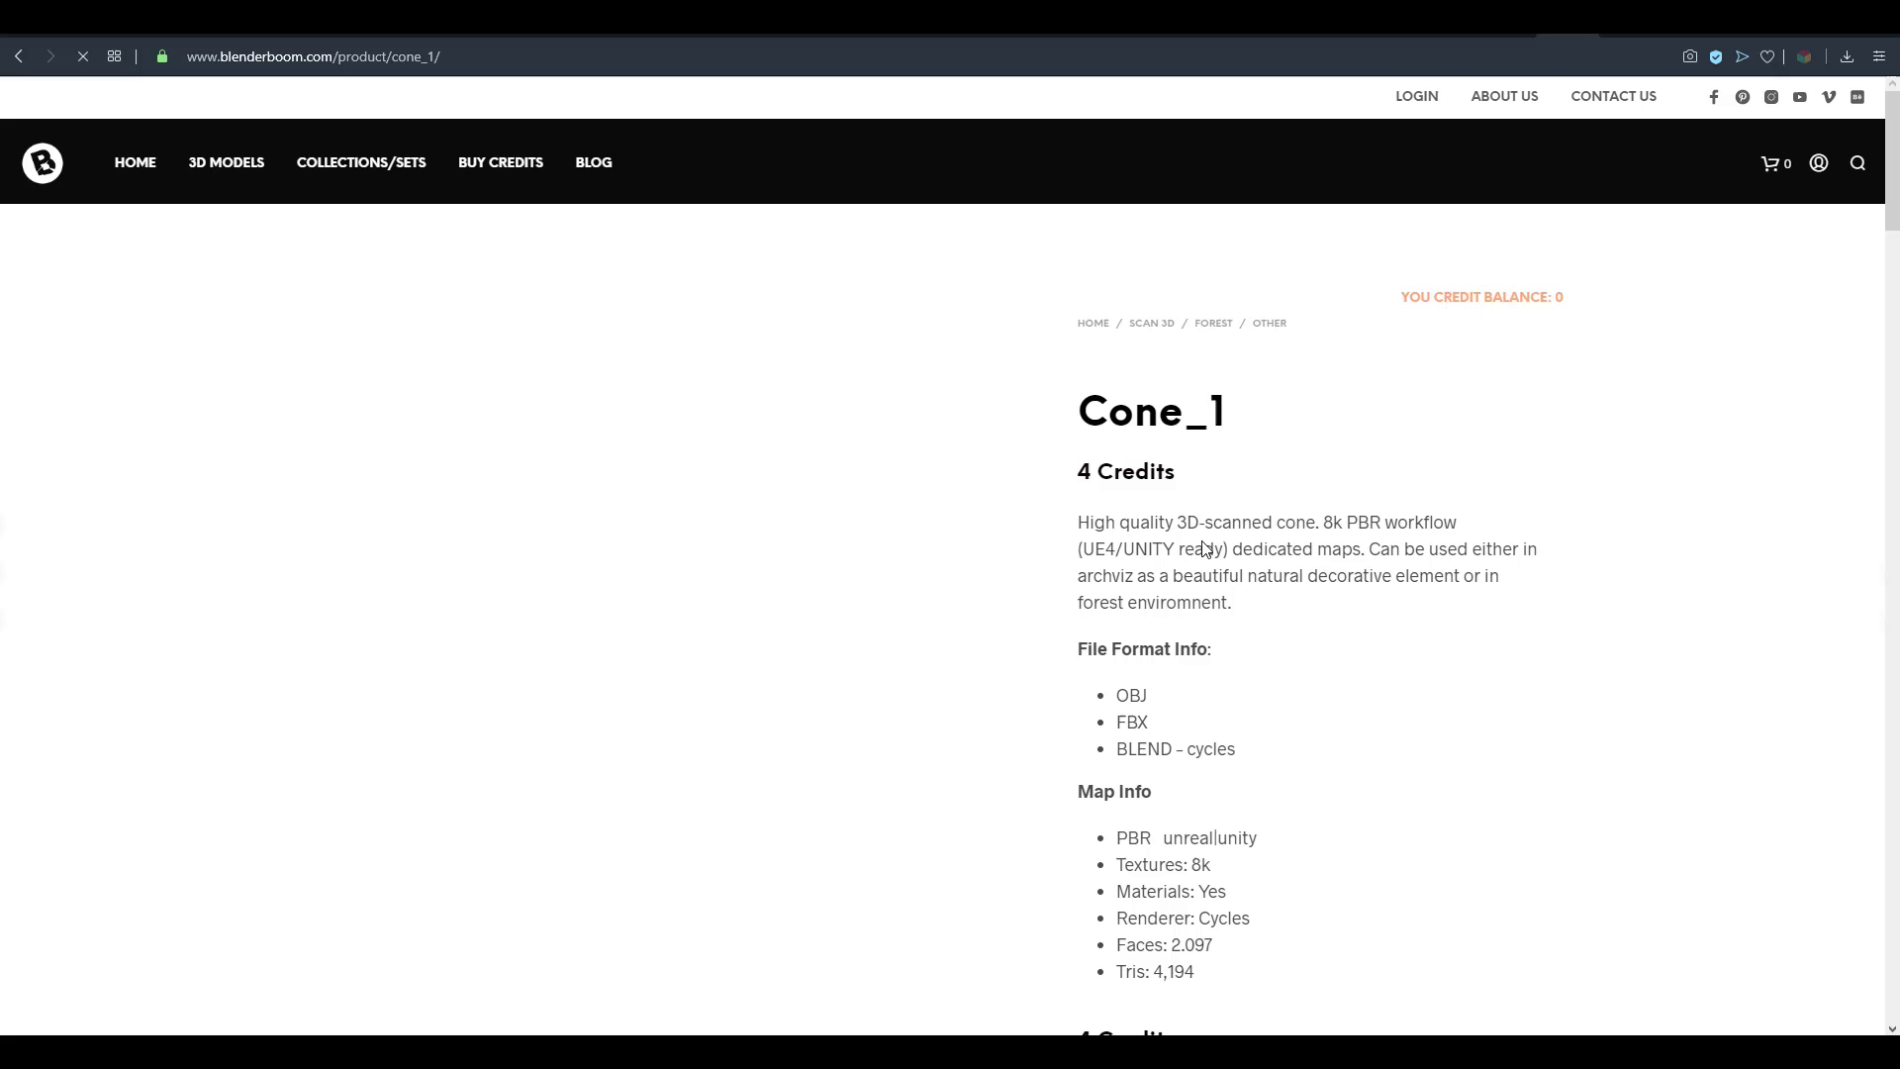
left_click_drag(1079, 474, 1185, 484)
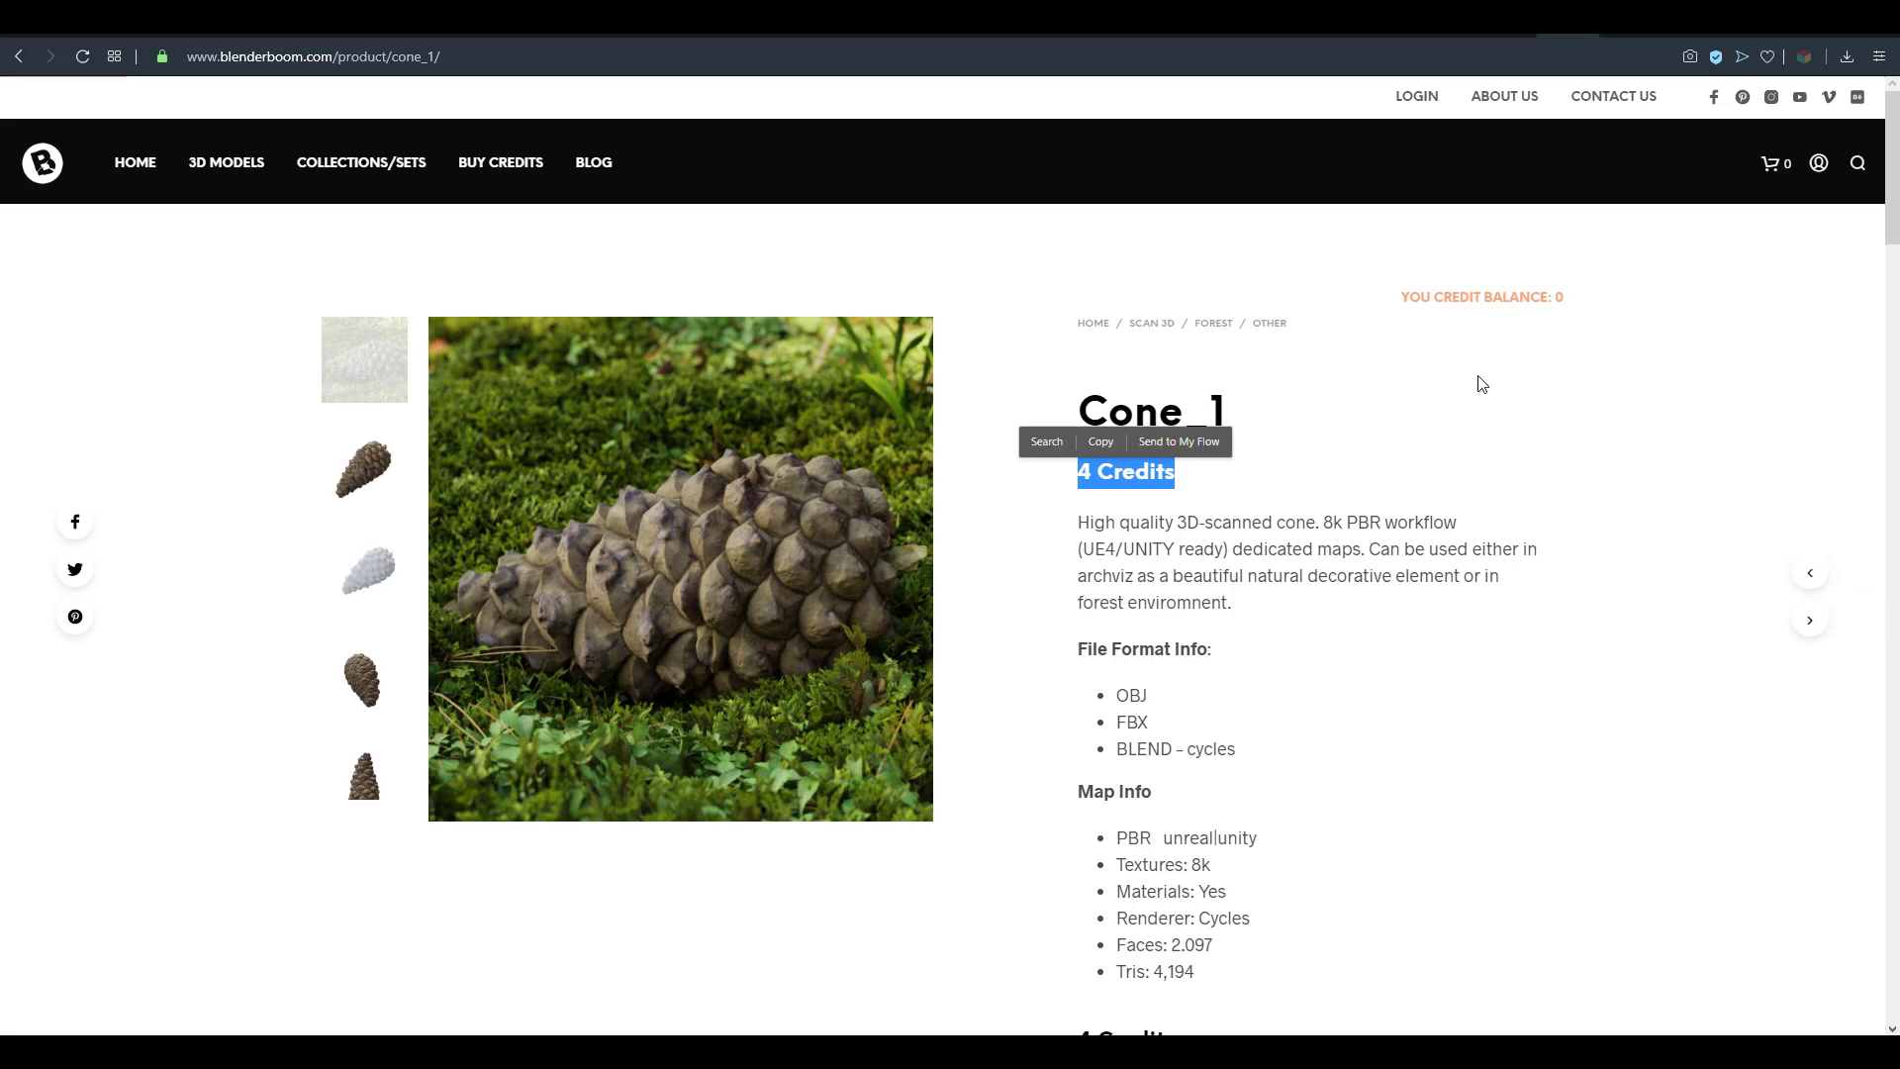
left_click_drag(1407, 297, 1583, 310)
left_click(1514, 554)
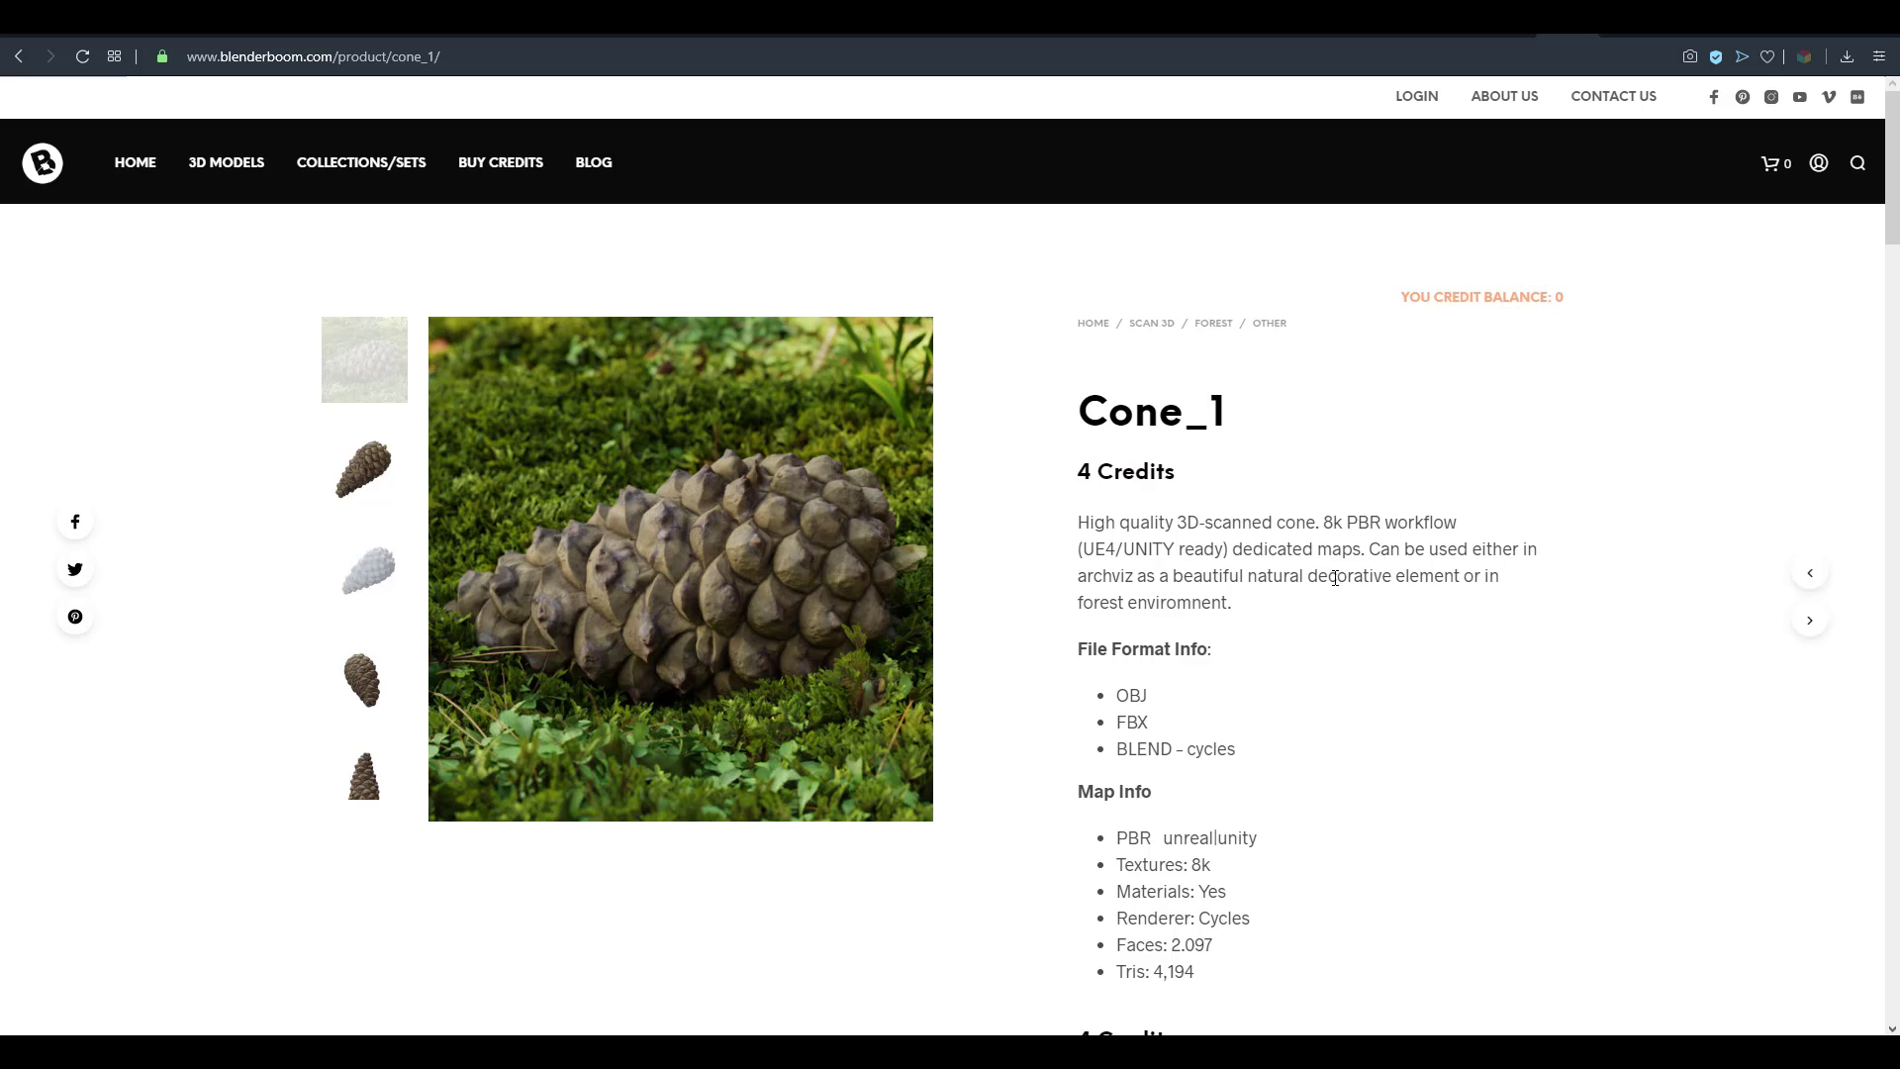
scroll(1143, 580, "down", 3)
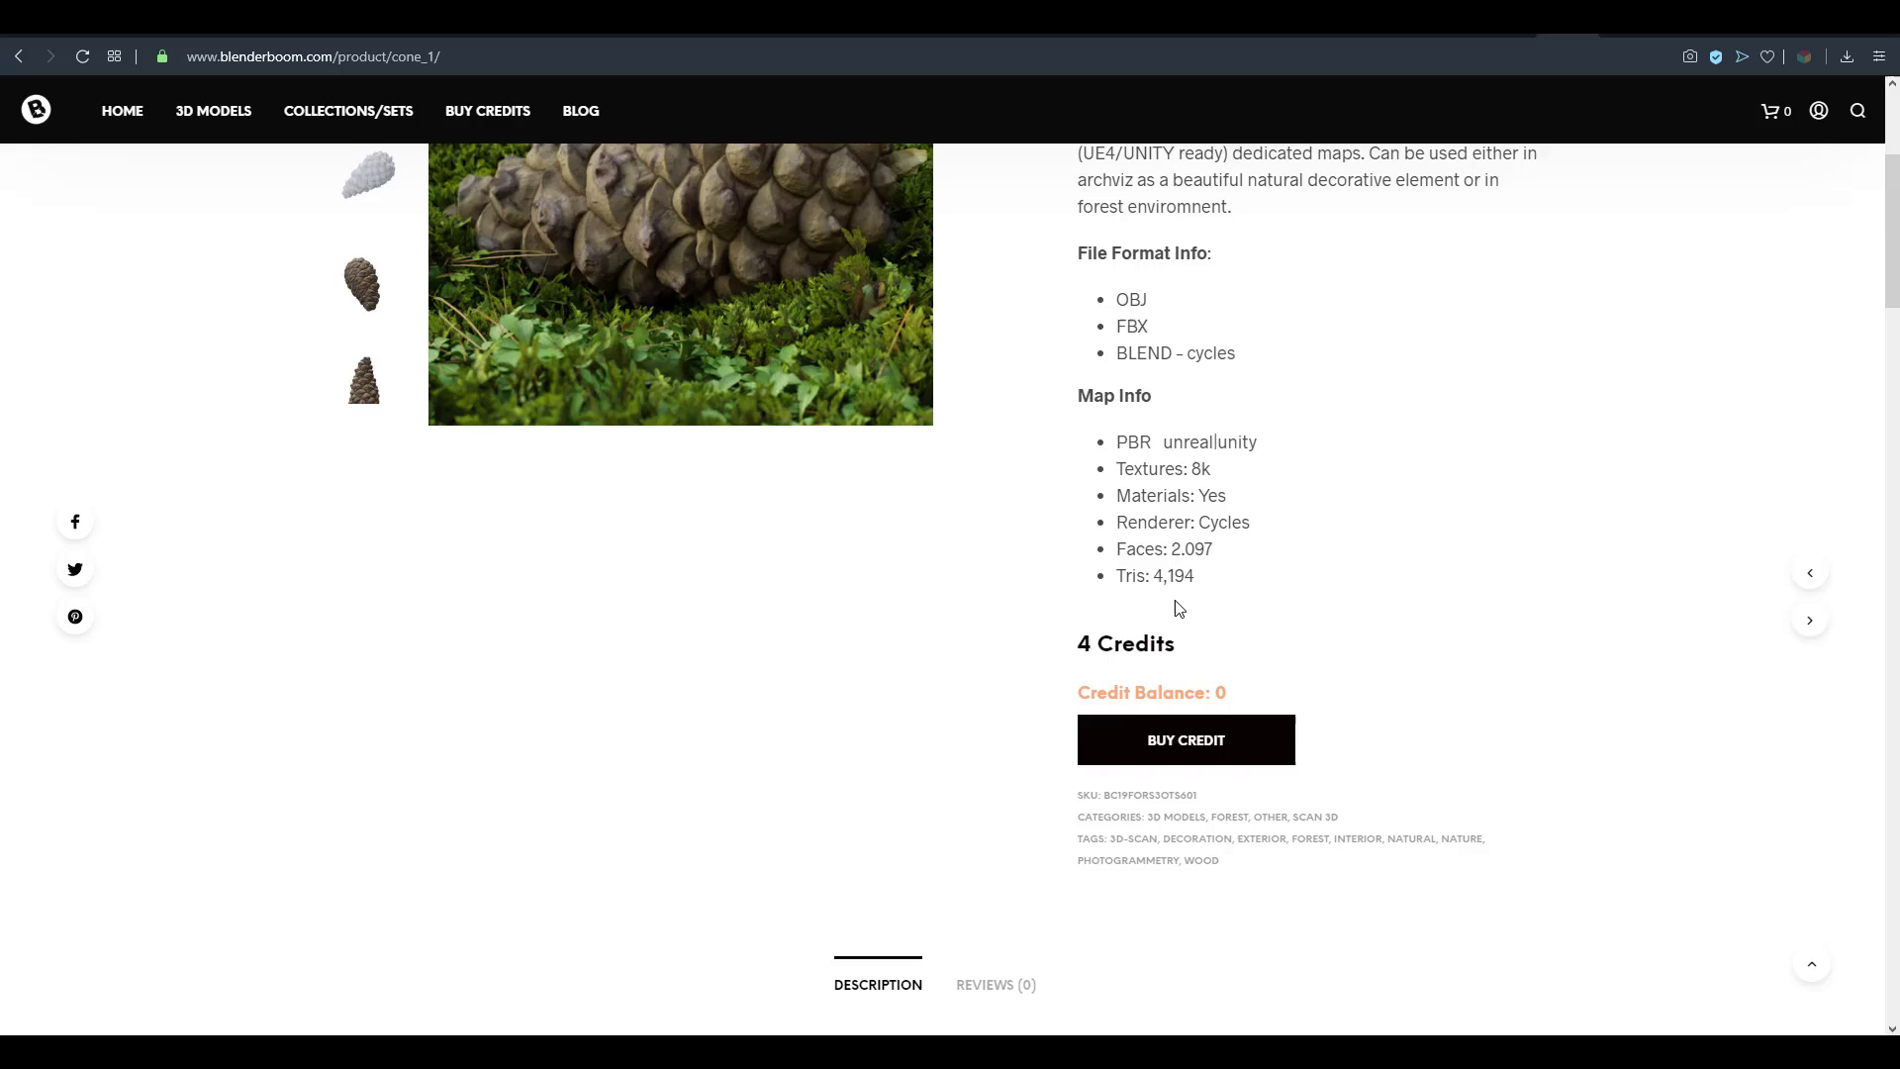
scroll(1179, 608, "up", 3)
- Go to BlenderBoom's Buy Credits page listing the 10, 24 and 50 credit packs
left_click(1479, 295)
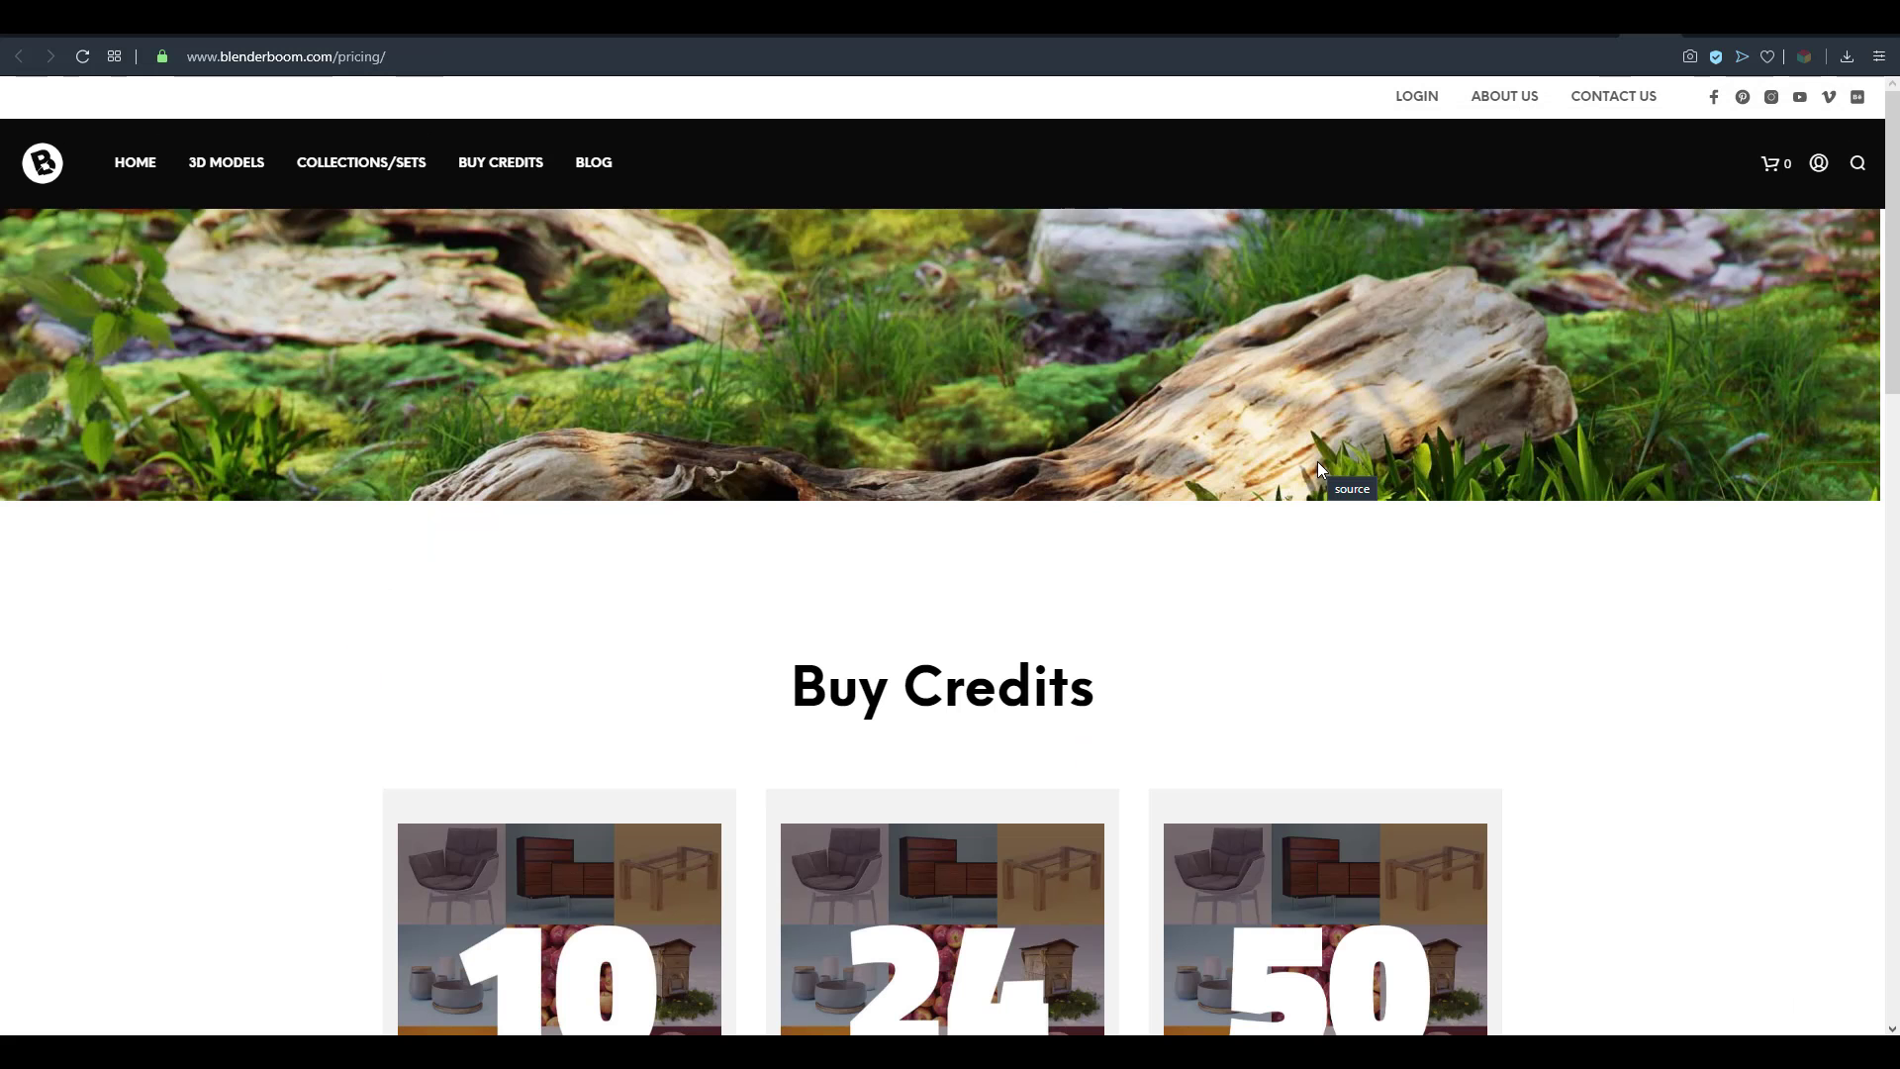
scroll(1318, 463, "down", 3)
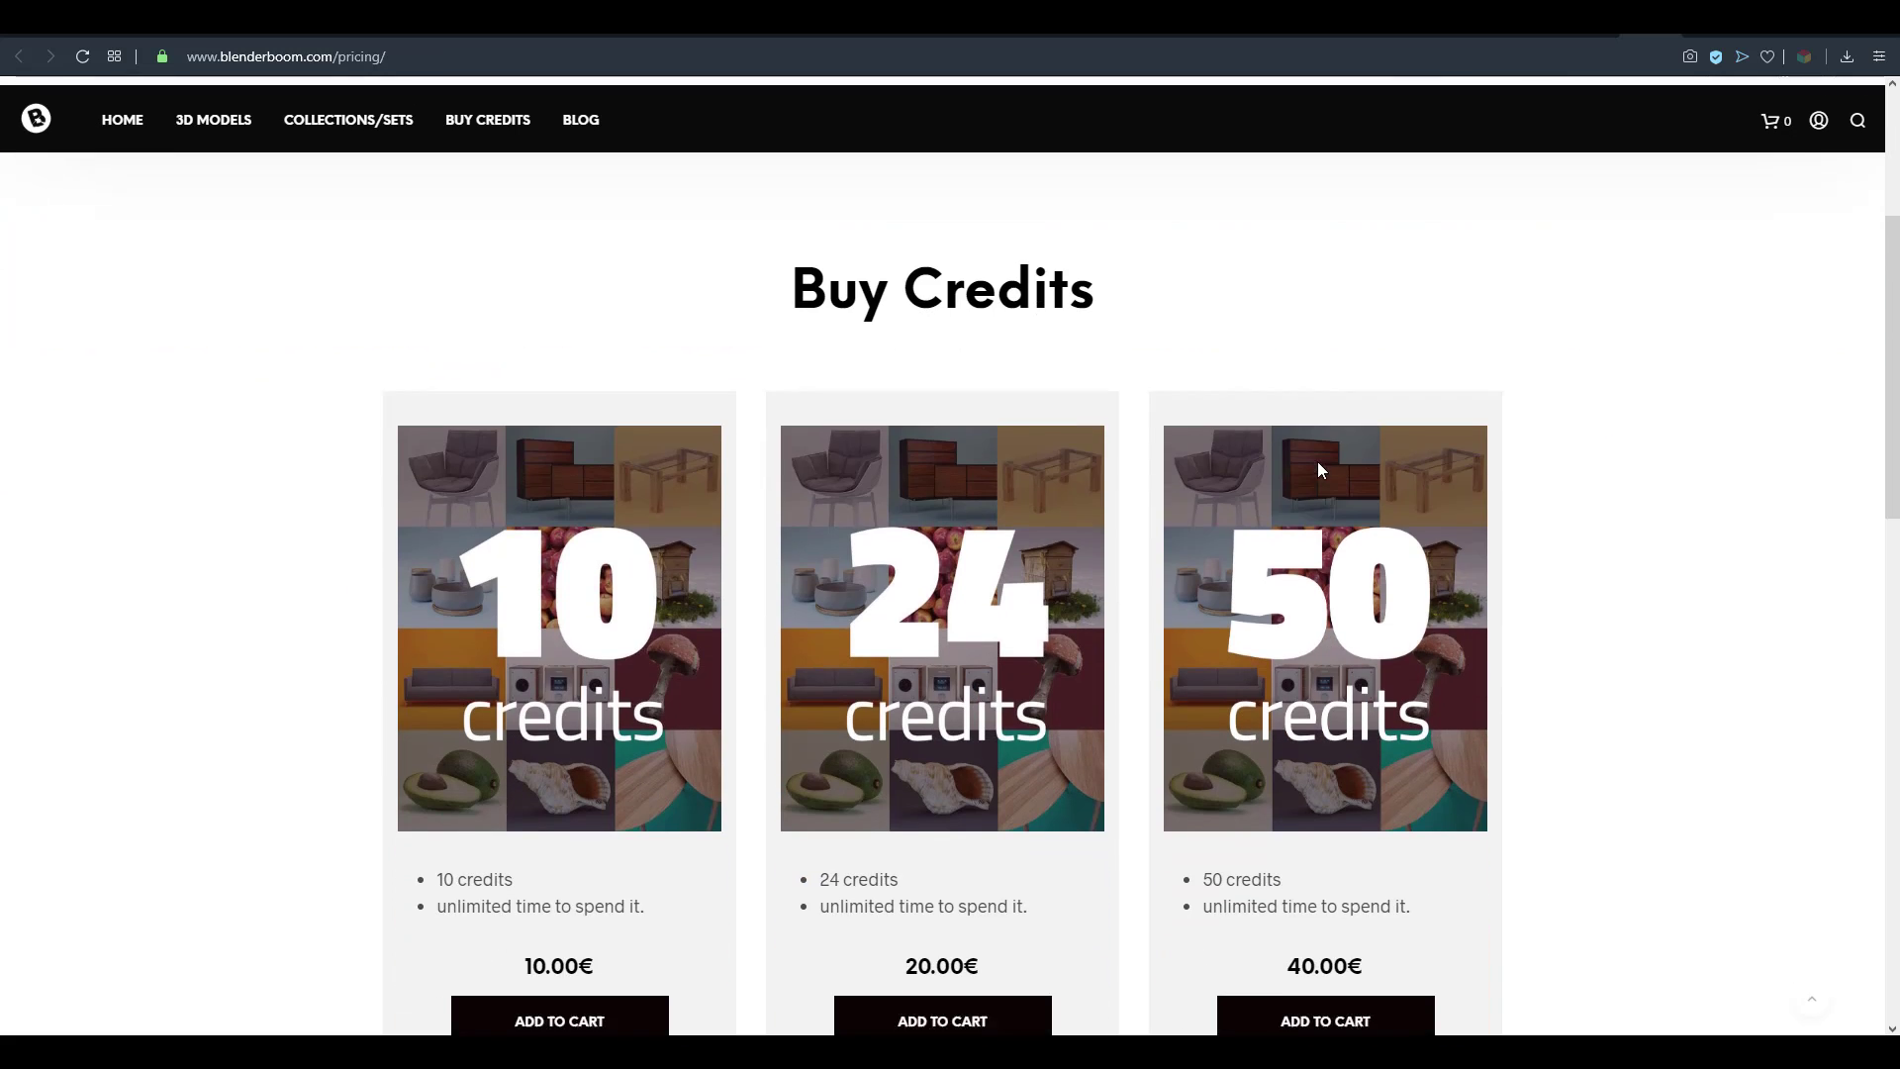
scroll(1318, 464, "down", 2)
scroll(1320, 470, "down", 1)
scroll(1319, 466, "up", 1)
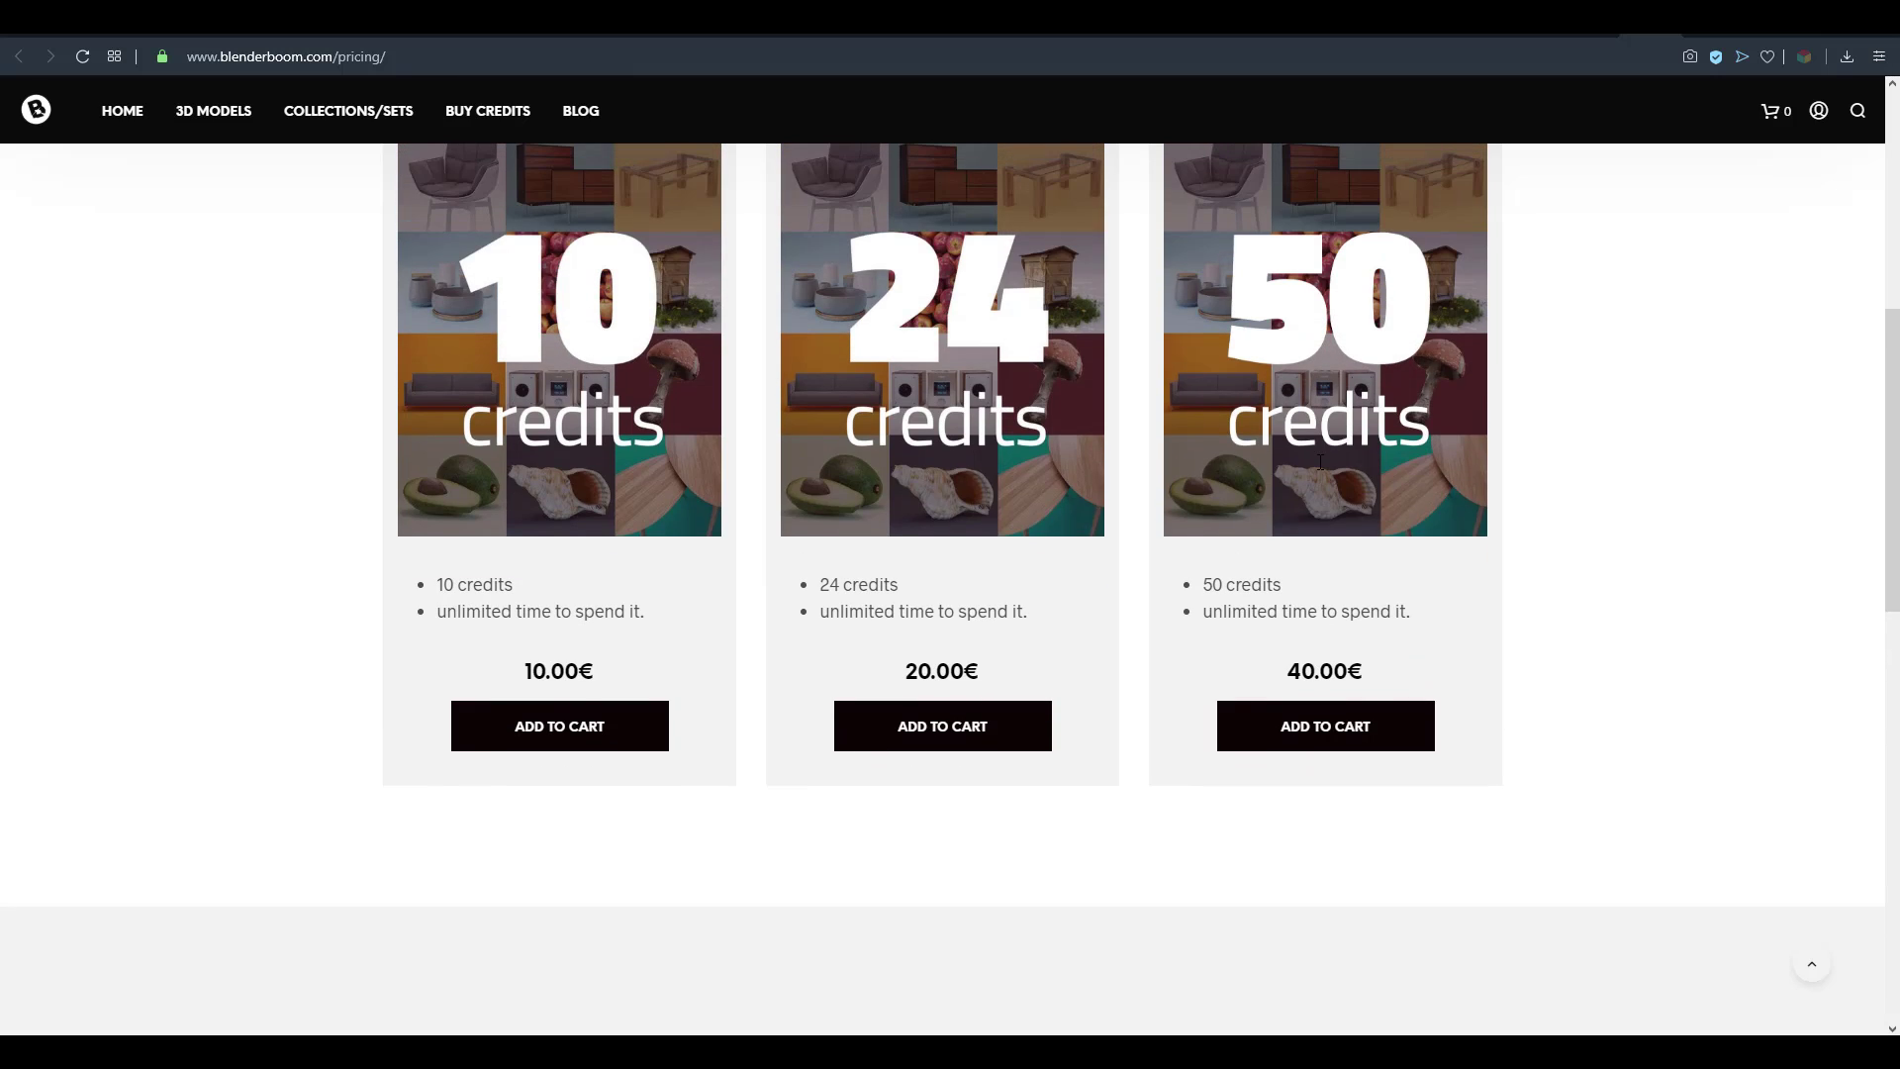
scroll(1320, 470, "up", 1)
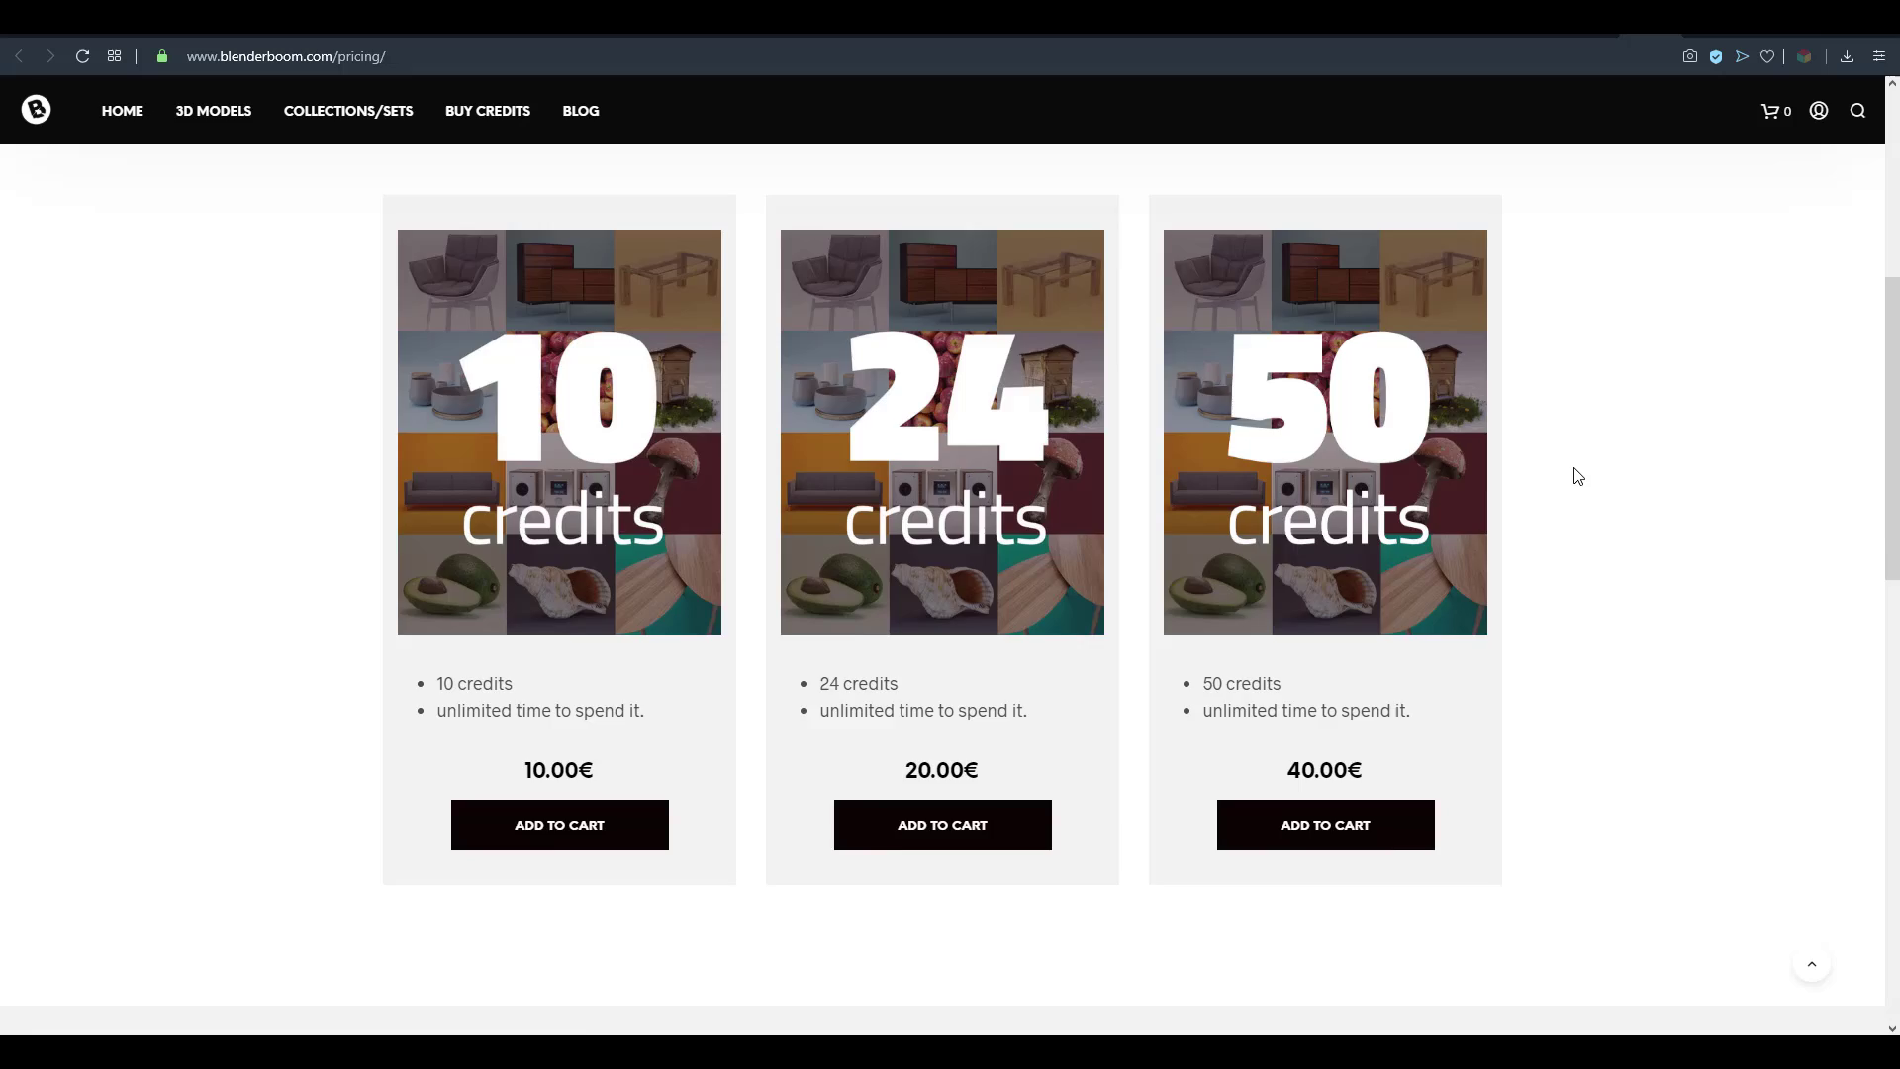
scroll(1187, 667, "down", 2)
scroll(1188, 667, "down", 2)
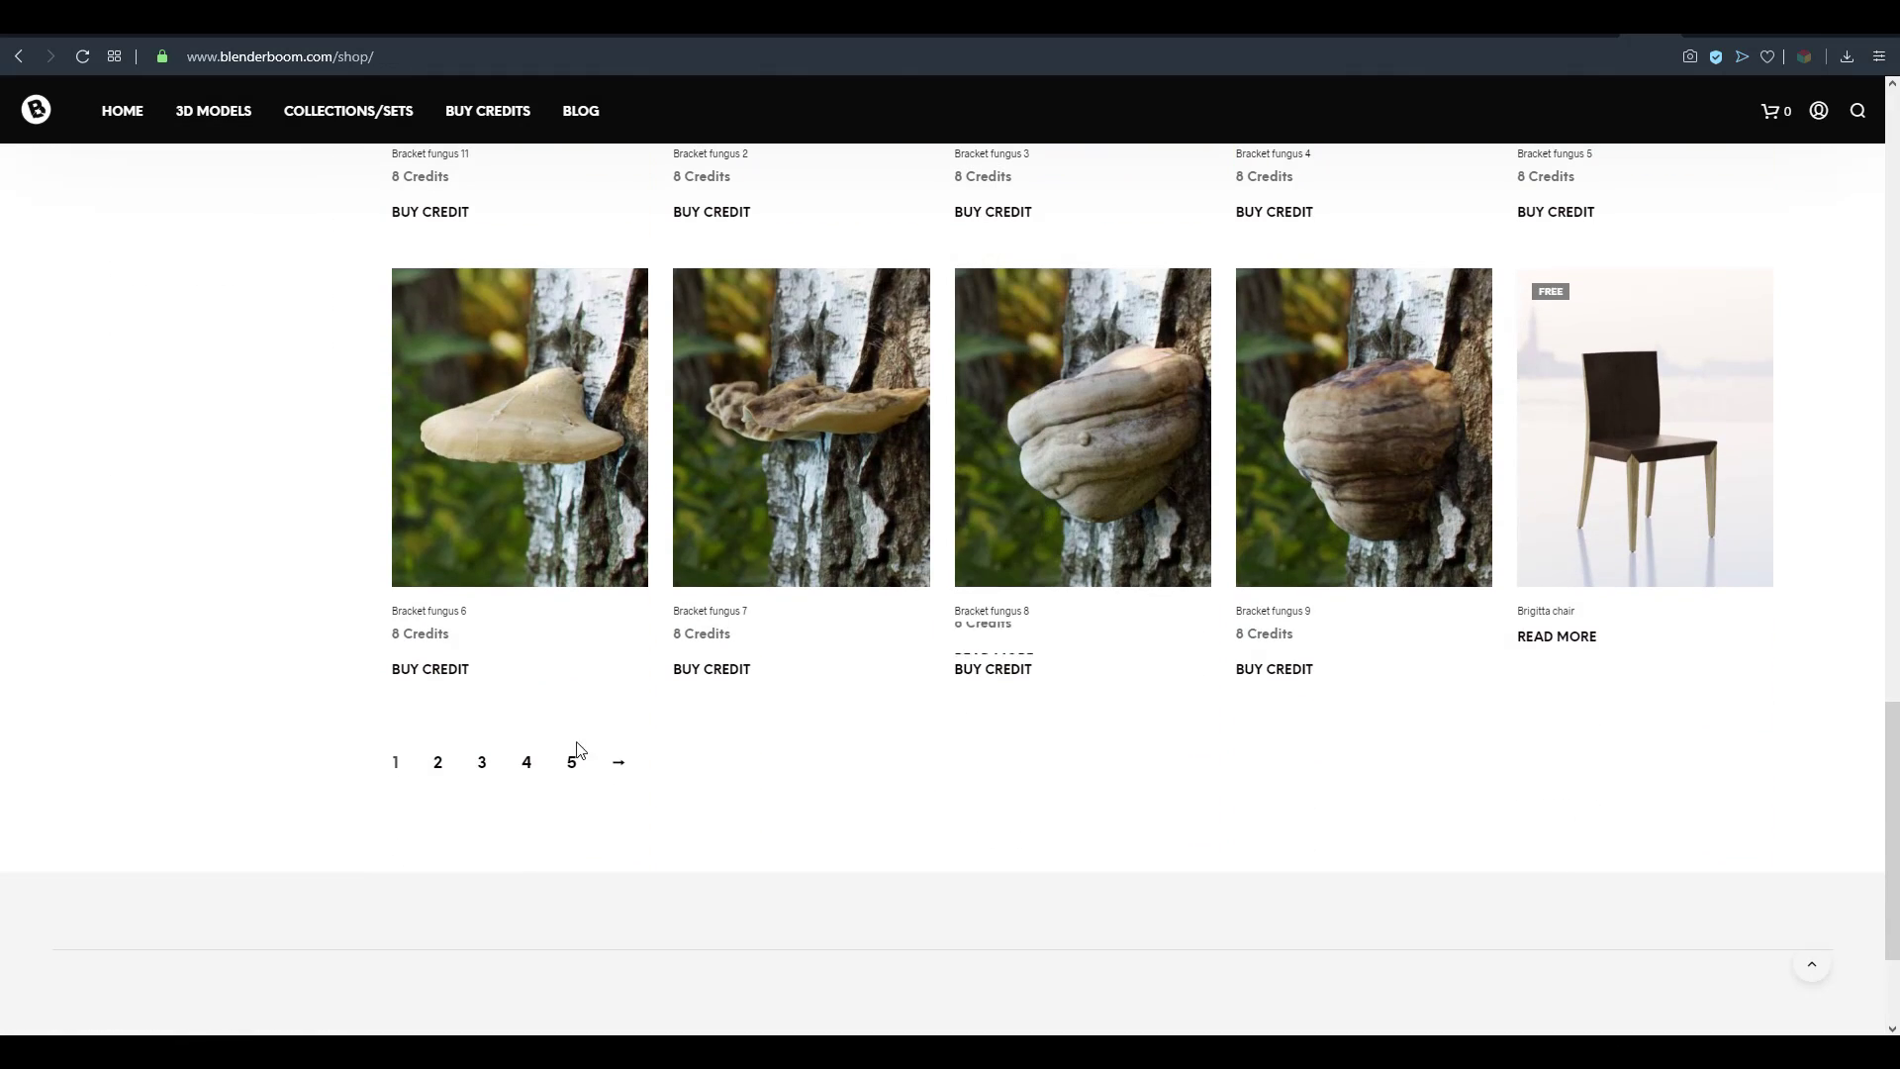
scroll(836, 747, "up", 3)
scroll(836, 744, "up", 2)
scroll(835, 743, "up", 3)
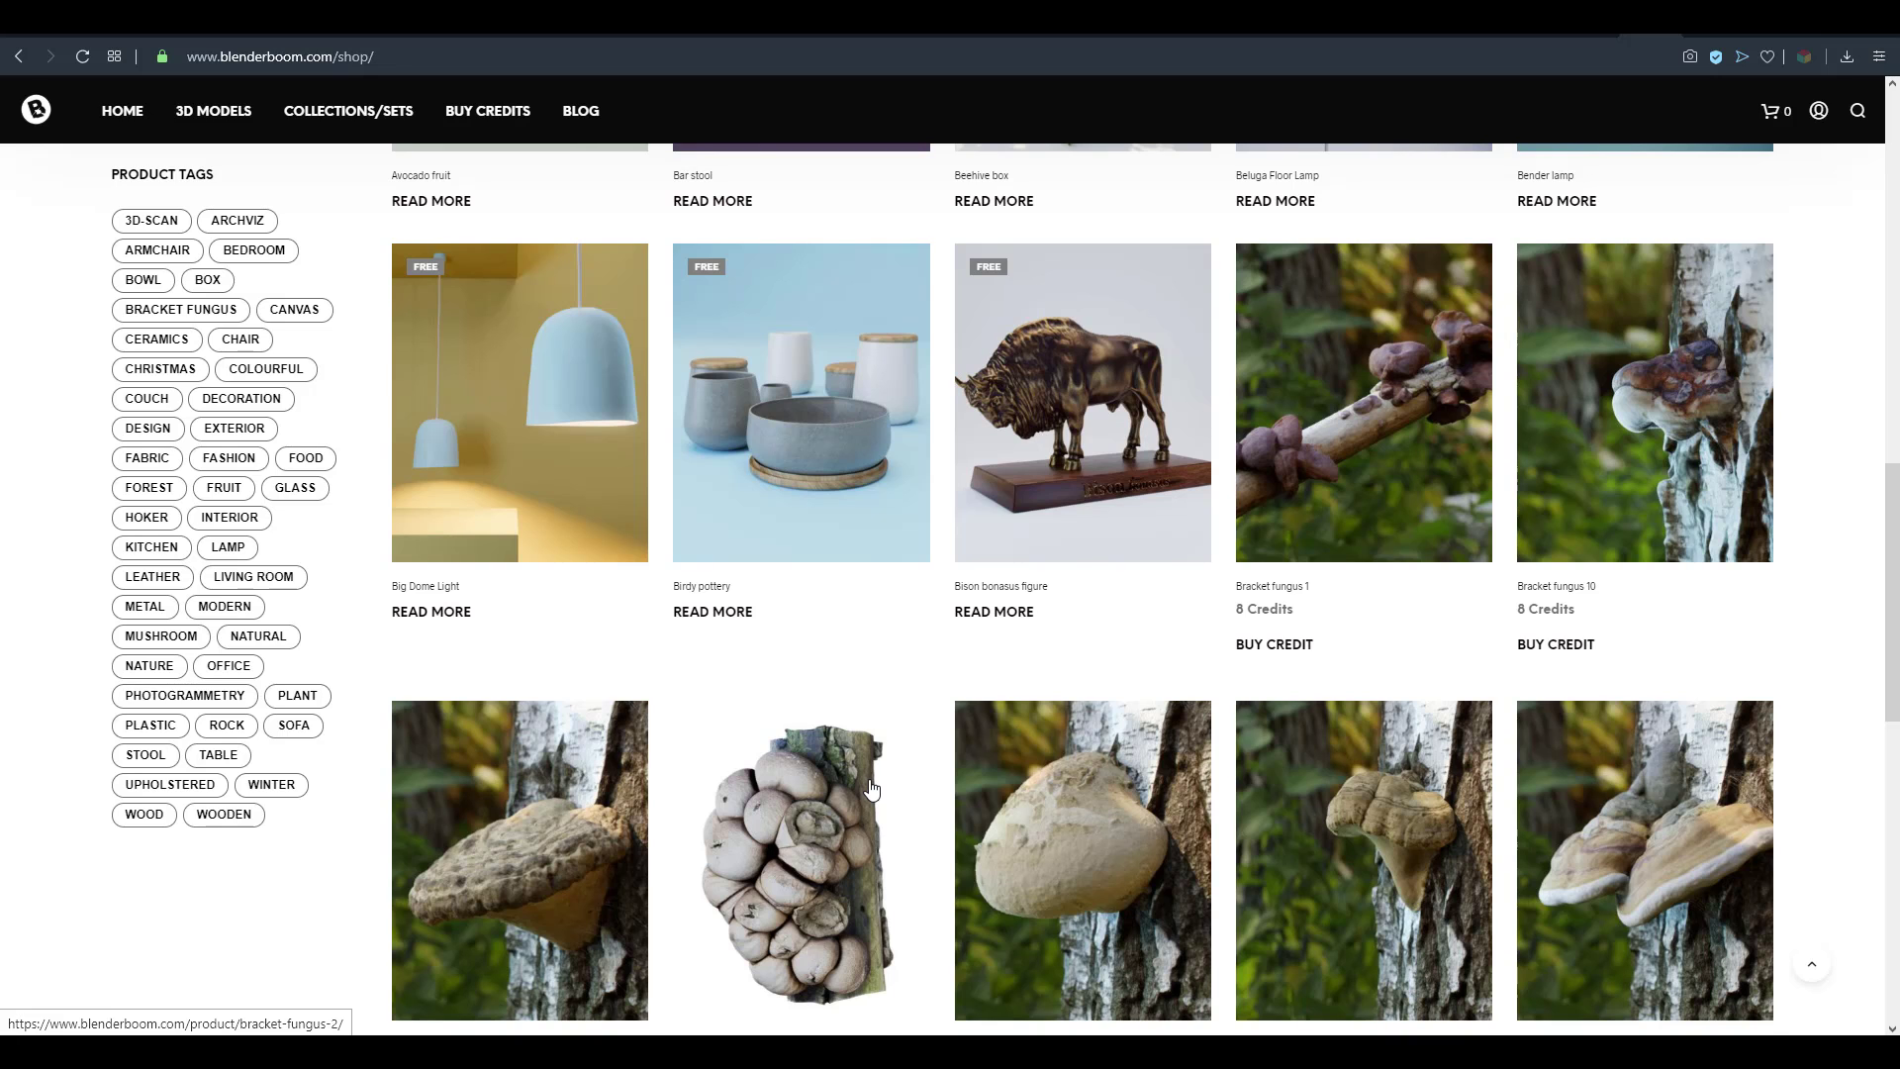
scroll(870, 790, "up", 2)
scroll(867, 787, "up", 3)
scroll(866, 779, "up", 5)
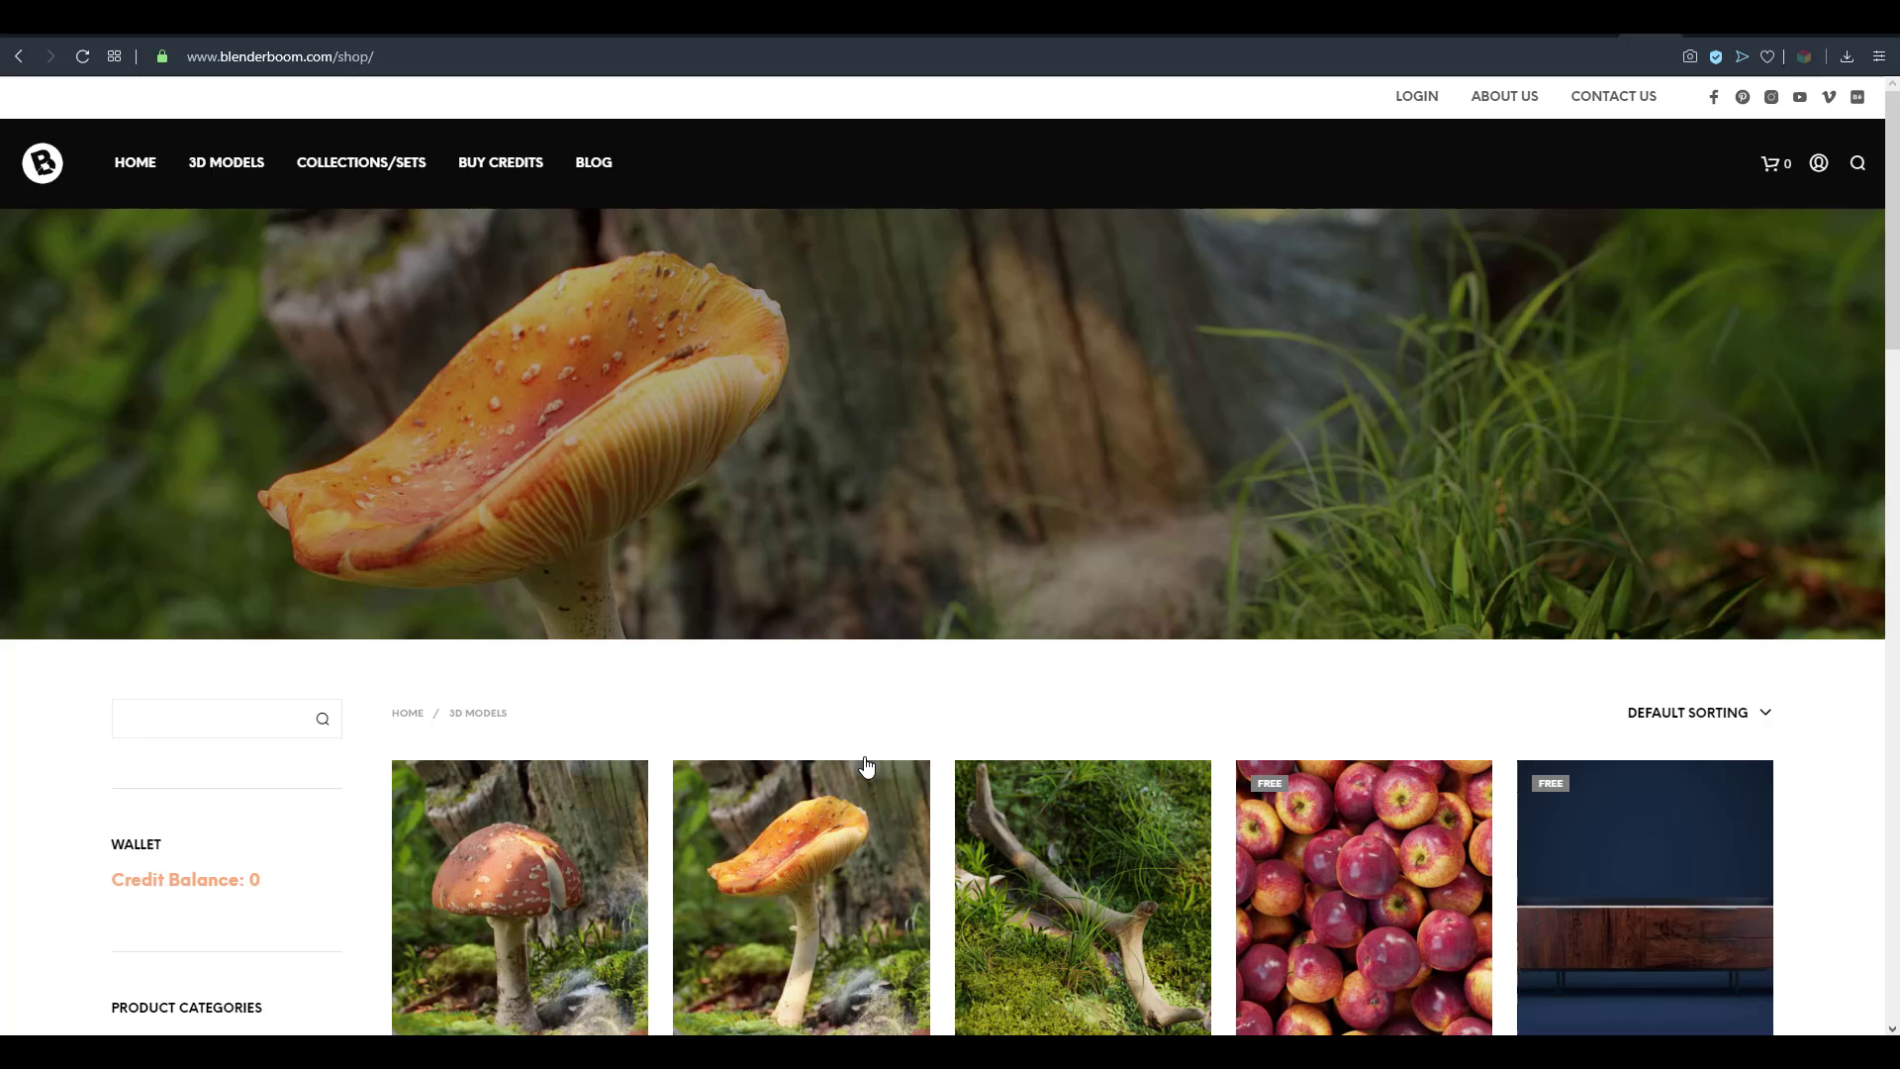
scroll(866, 765, "down", 4)
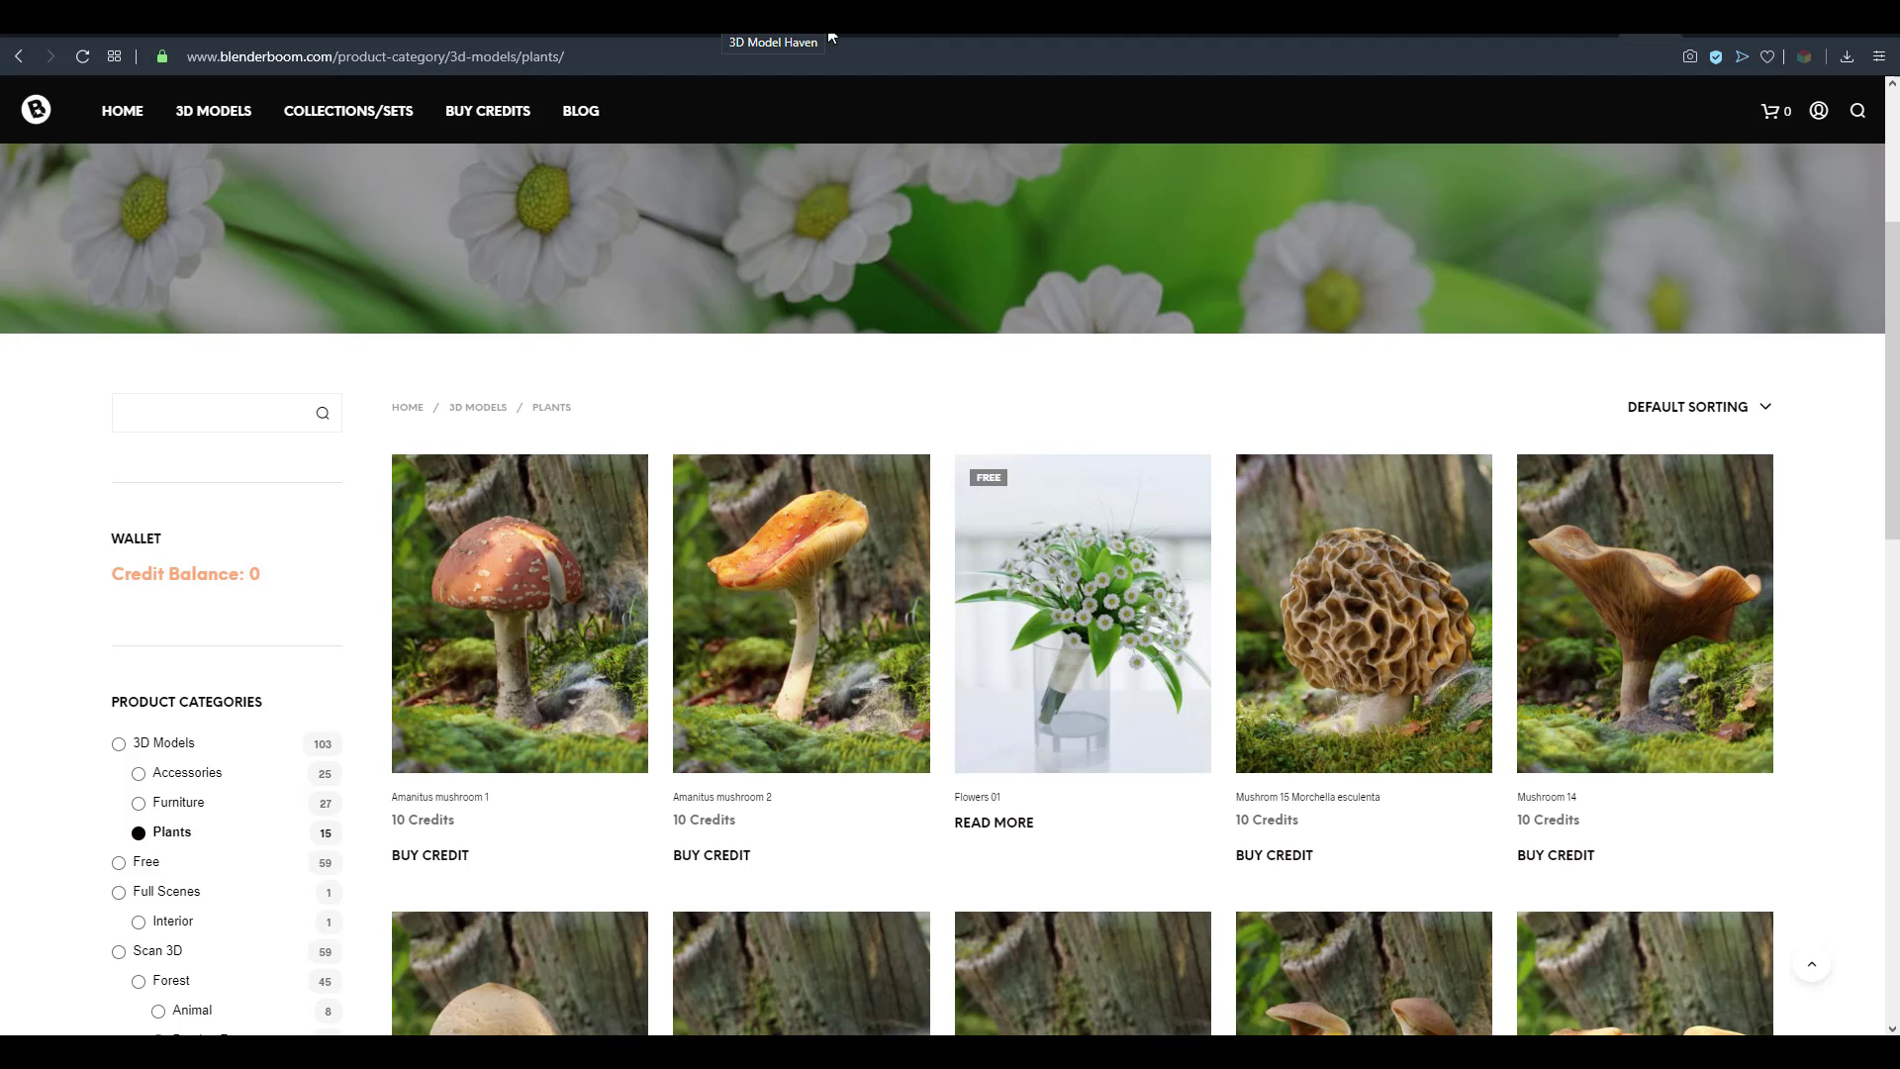
- Switch to the 3D Model Haven browser tab
left_click(772, 38)
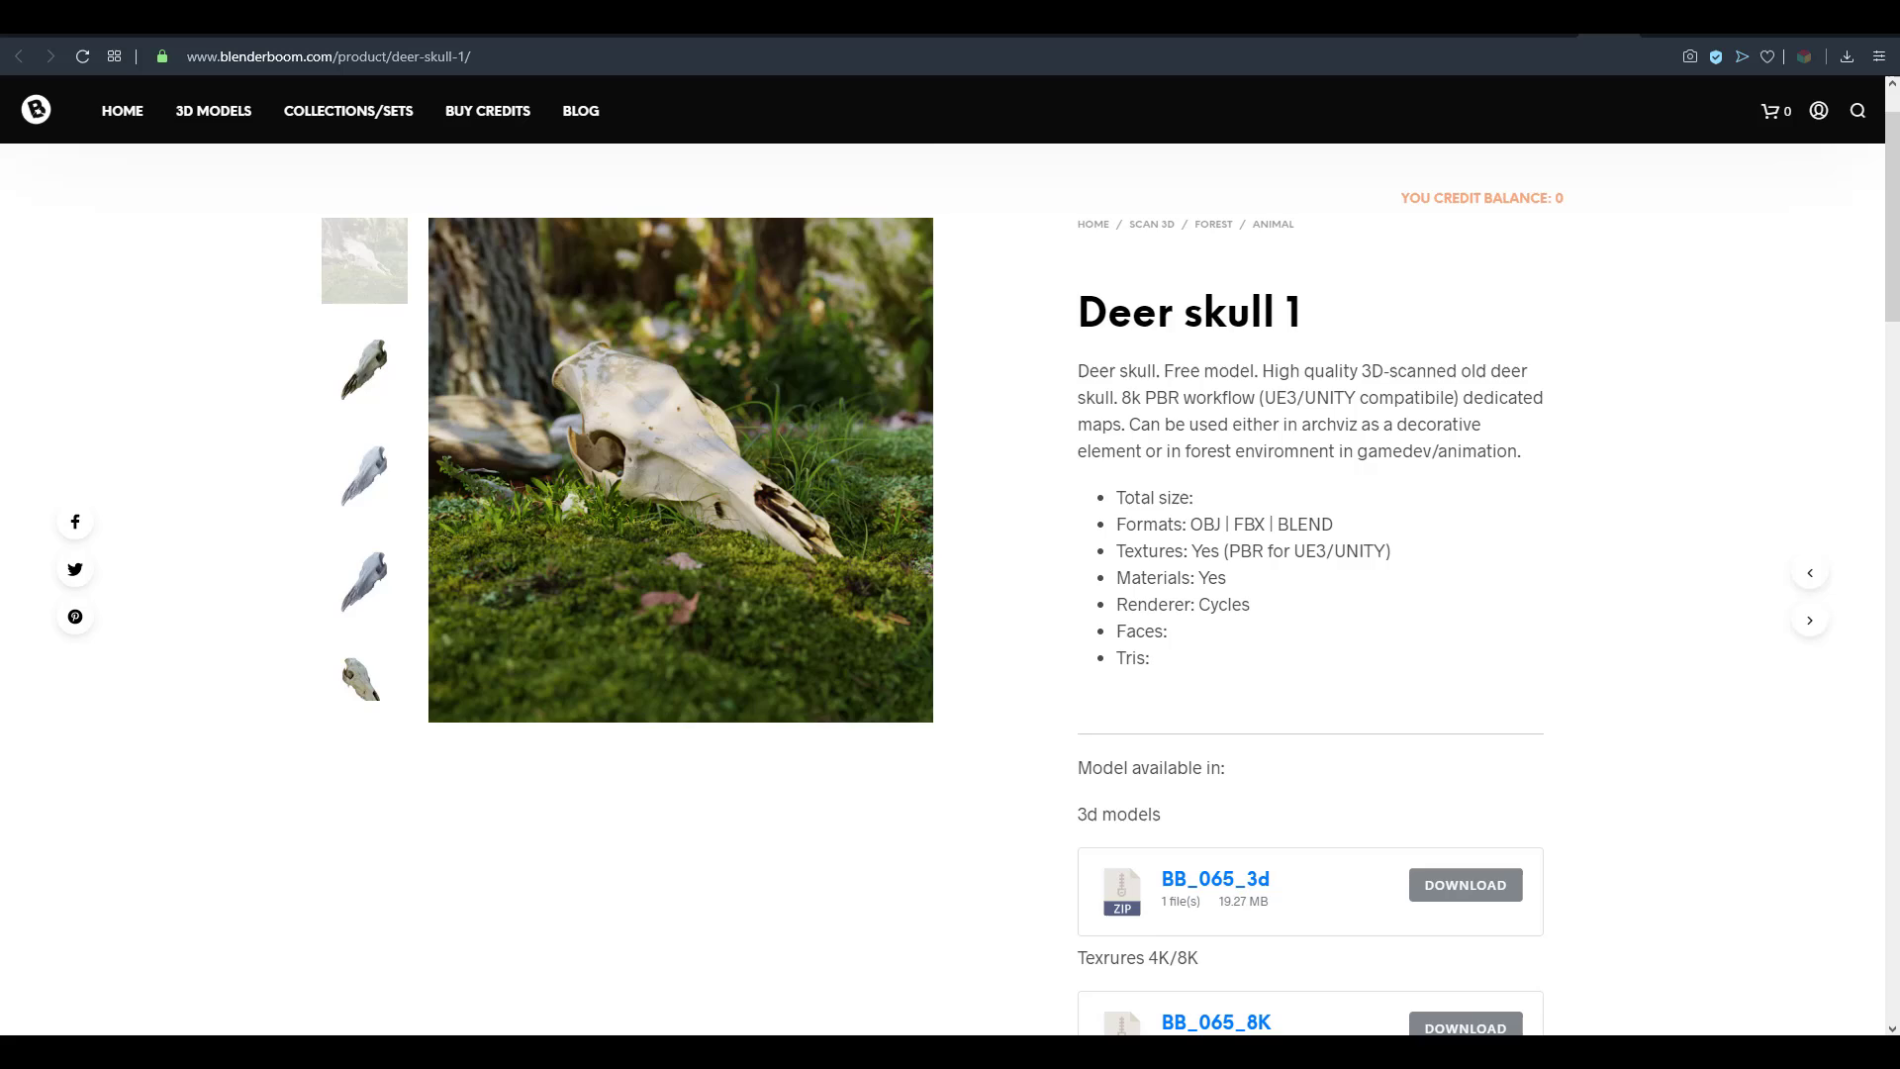
scroll(1411, 485, "down", 4)
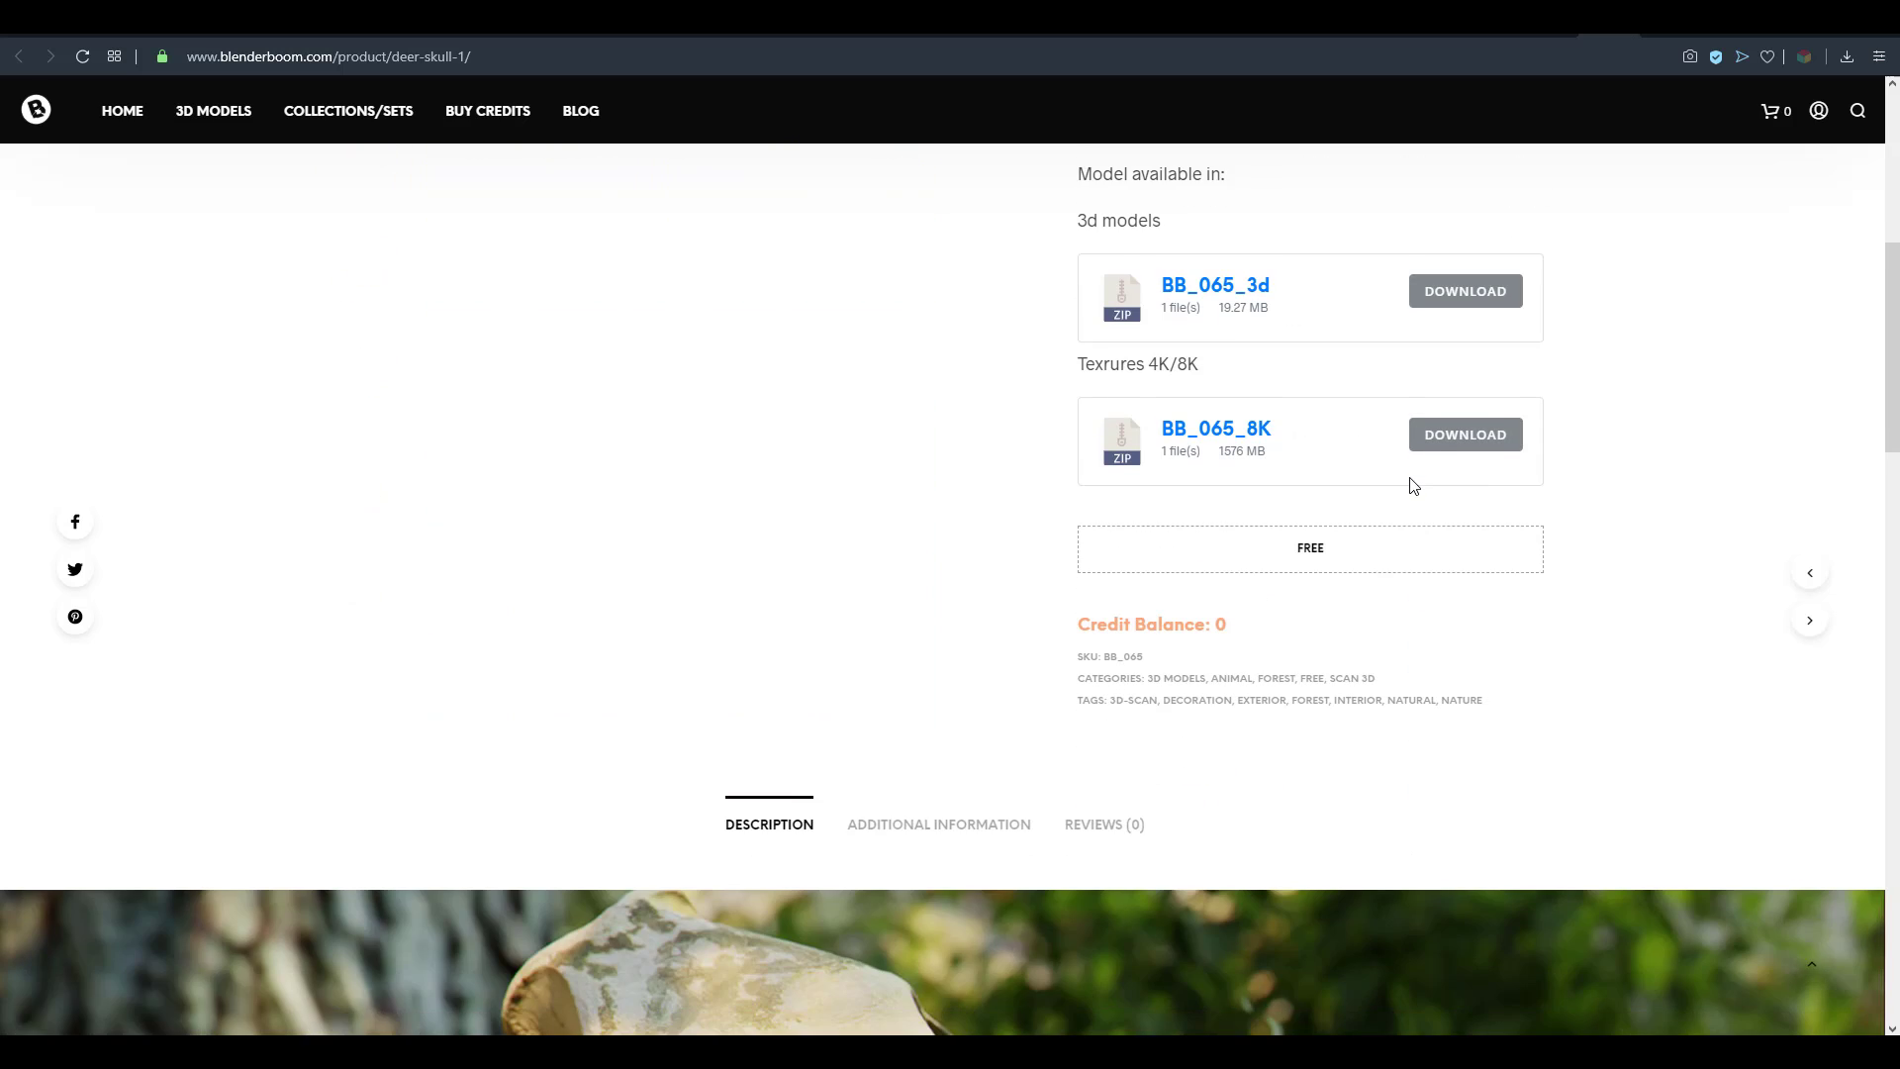
scroll(1485, 397, "up", 1)
scroll(1483, 398, "up", 4)
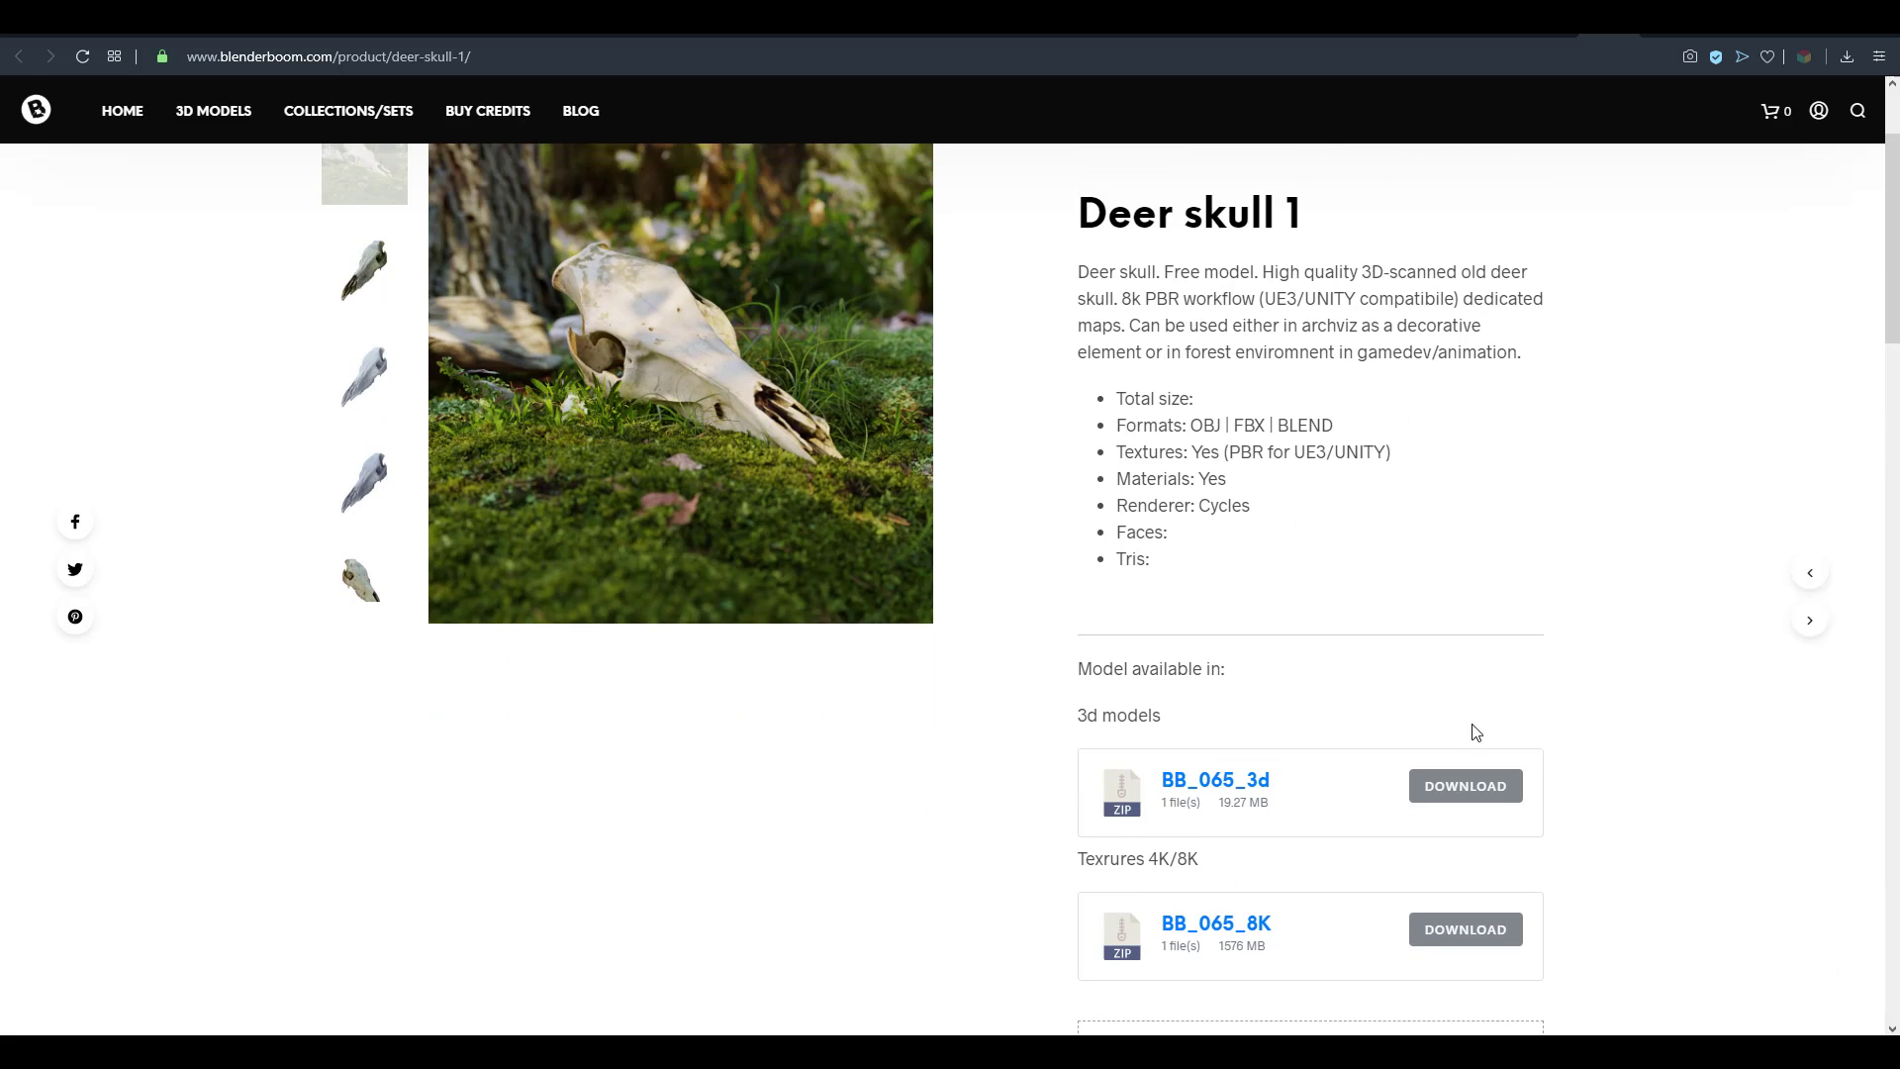
- Download the Deer skull 1 BB_065_8K texture package
left_click(1474, 938)
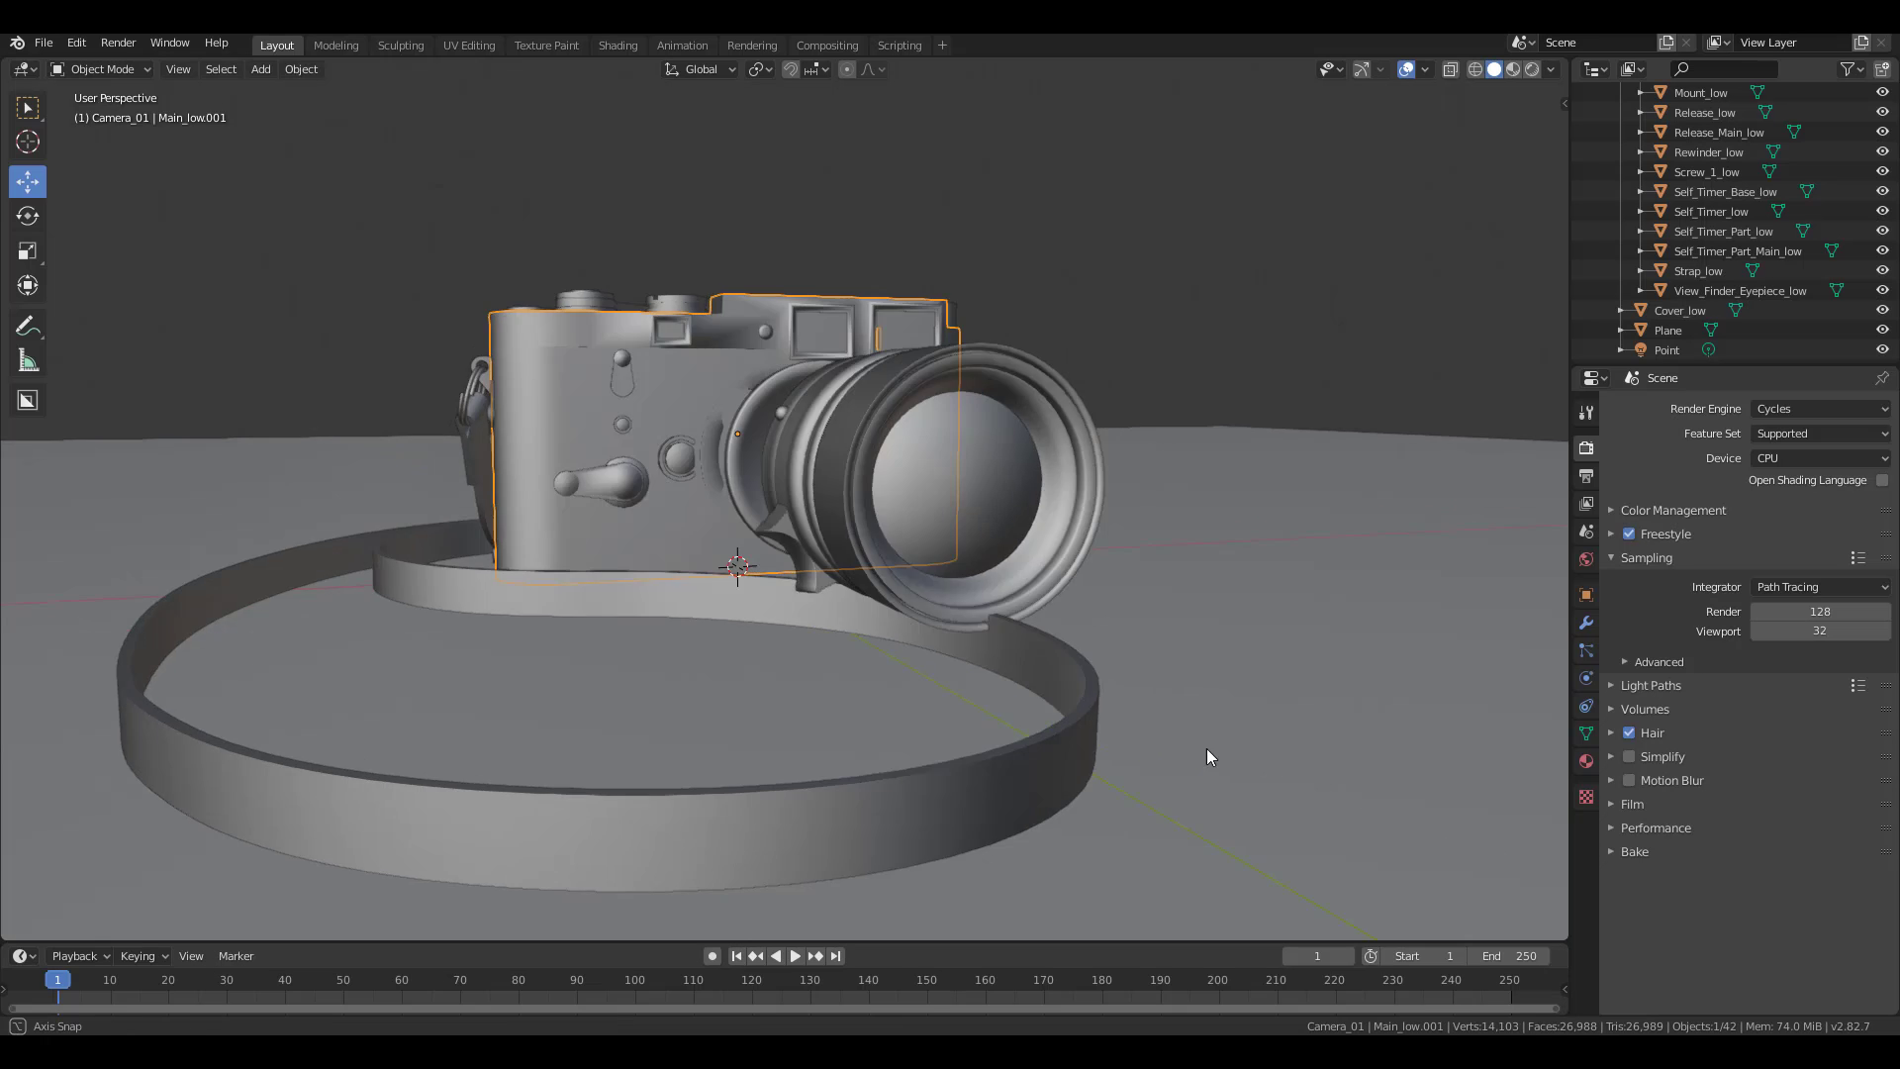
- Orbit Blender's viewport around the camera model
mouse_move(1208, 748)
left_mouse_down()
mouse_move(305, 754)
mouse_move(742, 798)
mouse_move(452, 723)
mouse_move(558, 722)
mouse_move(1094, 413)
mouse_move(1148, 627)
left_mouse_up()
- Switch the viewport to Cycles Rendered shading and orbit low around the camera model
key("z")
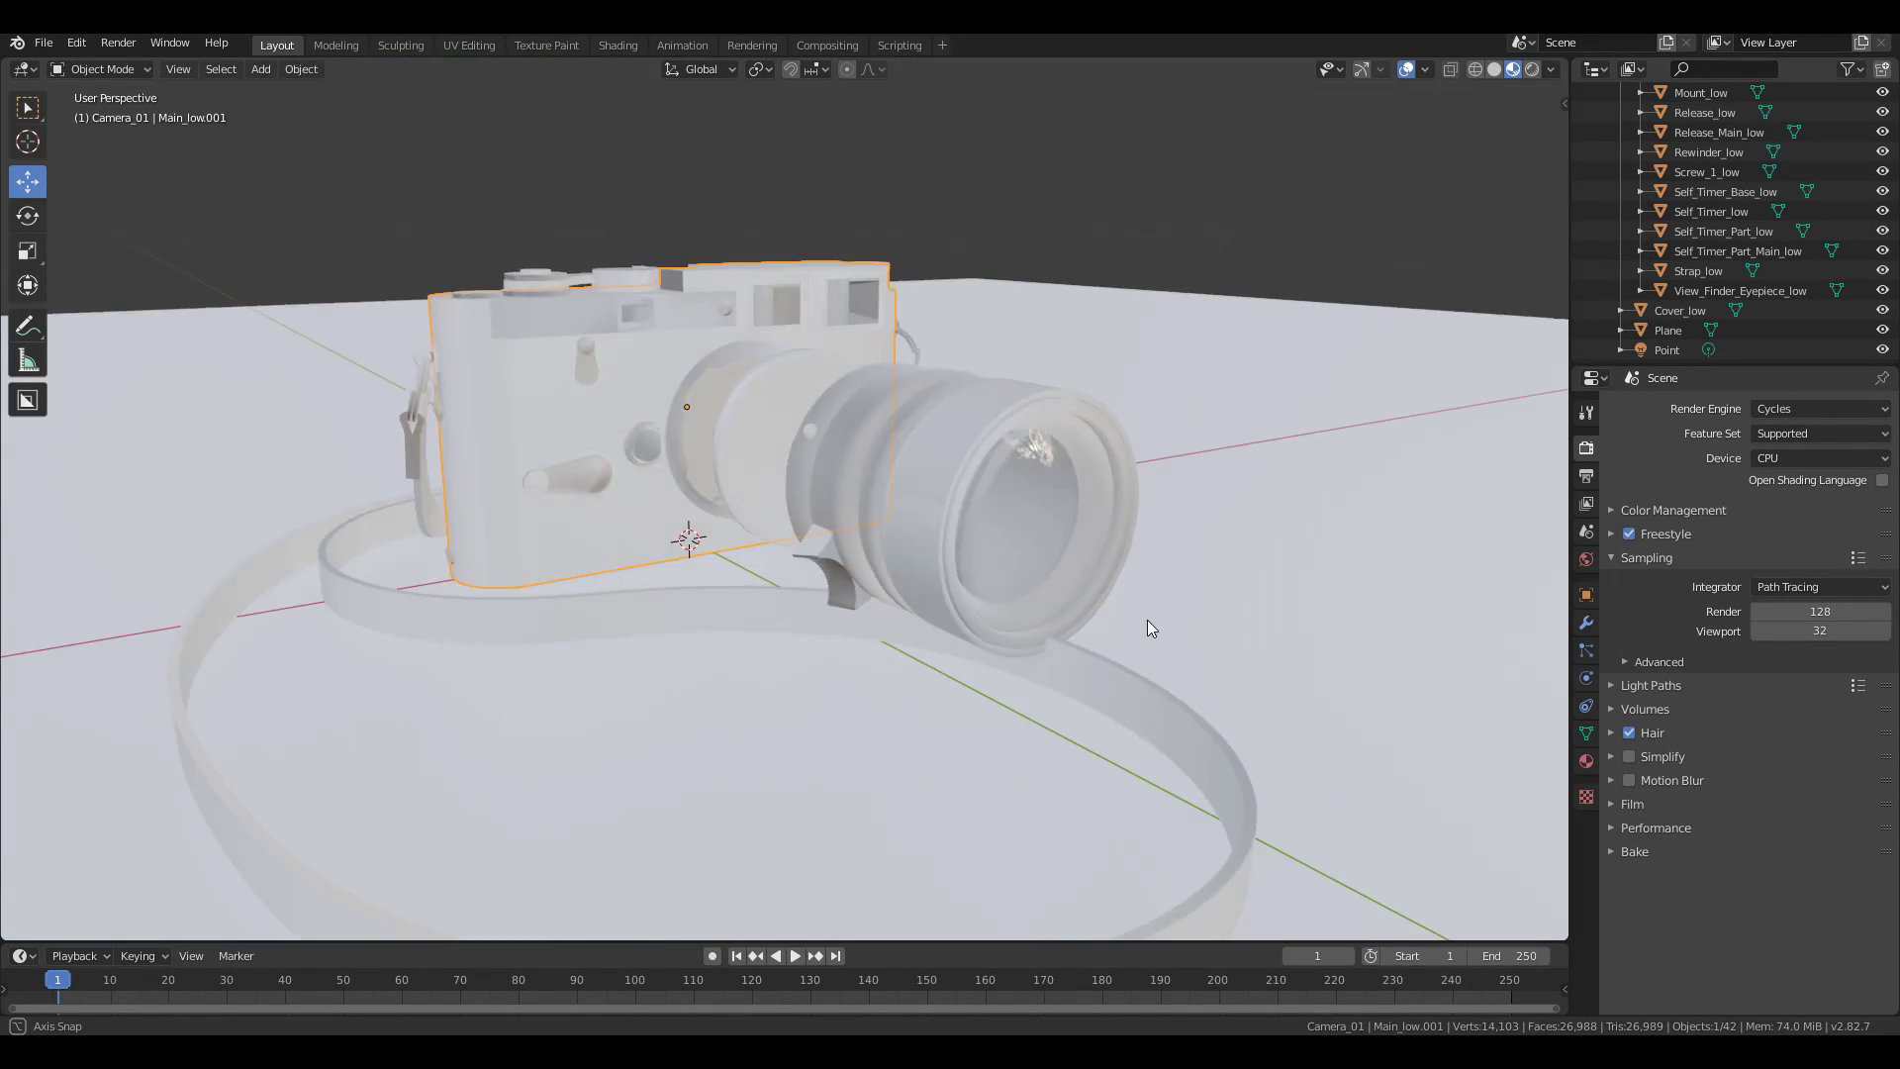
scroll(1148, 629, "down", 5)
left_click_drag(917, 643, 713, 685)
scroll(713, 684, "down", 5)
left_click(1533, 71)
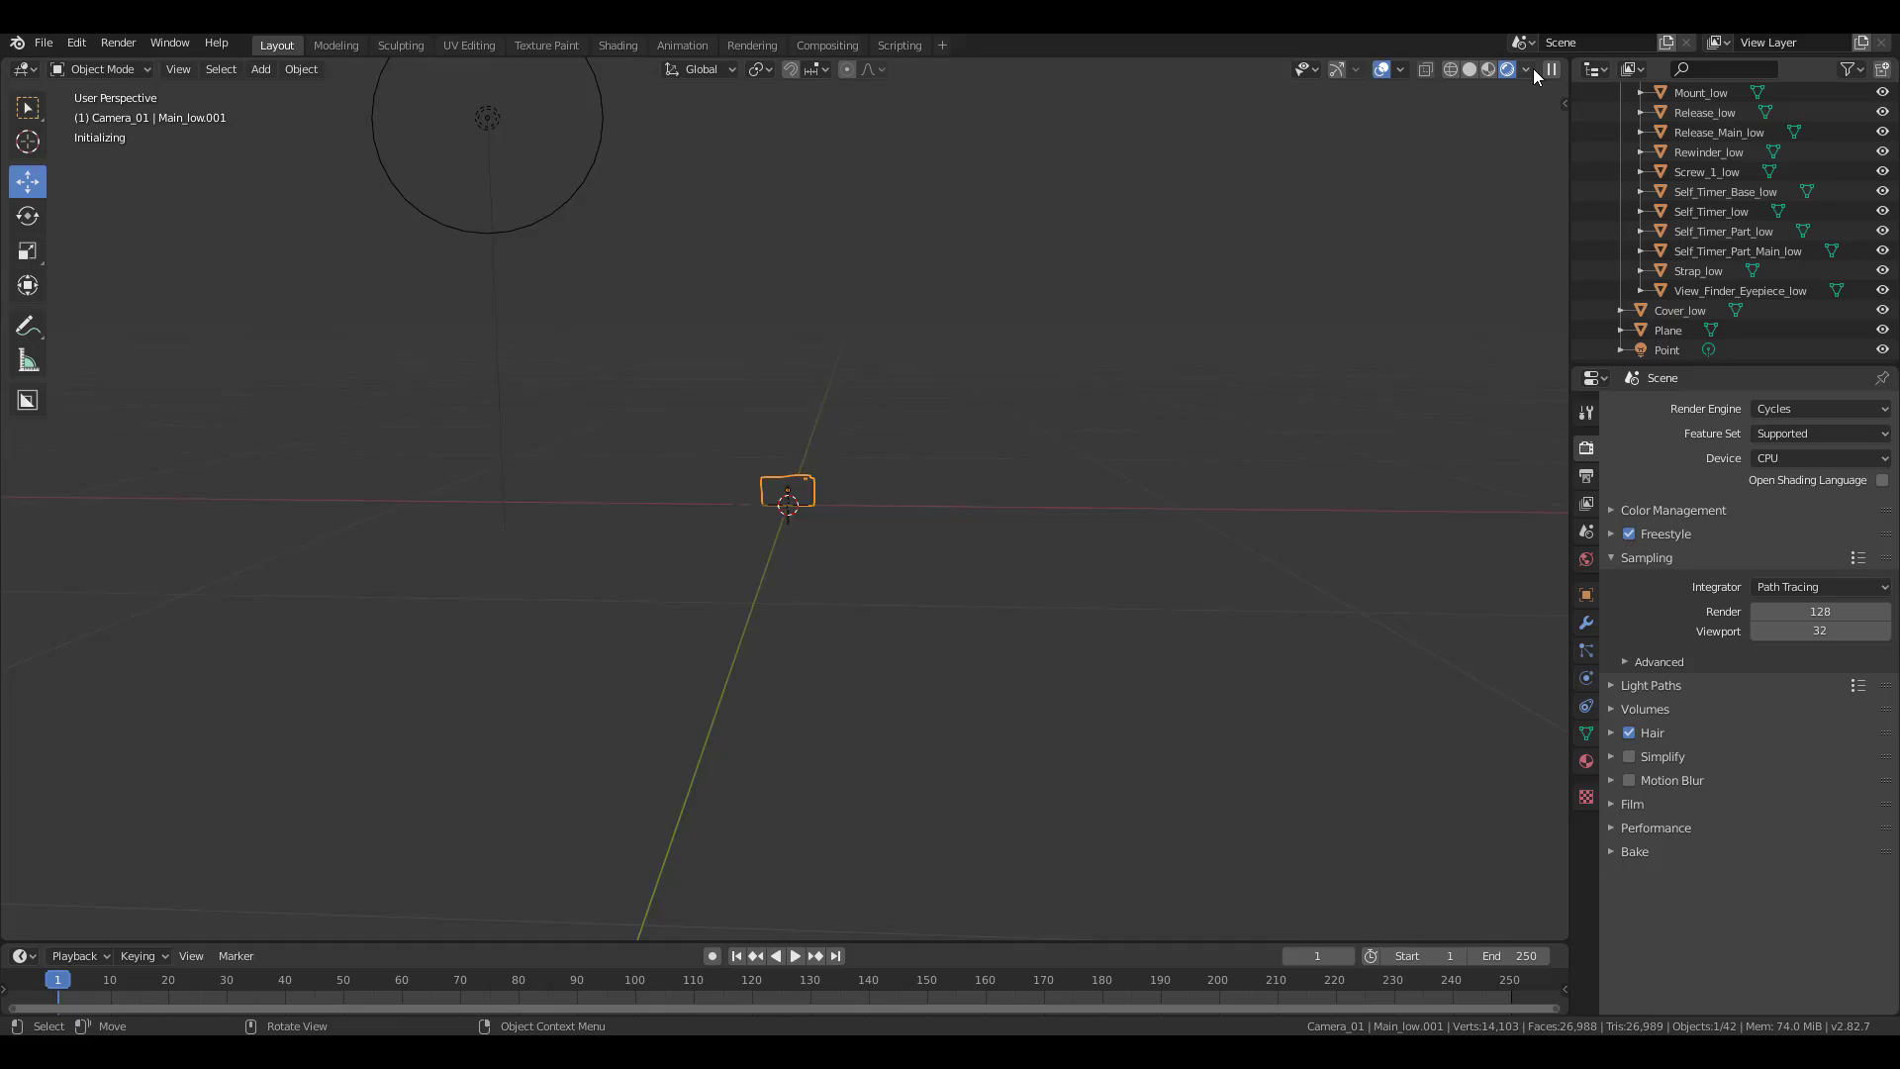
scroll(958, 545, "up", 5)
mouse_move(862, 499)
left_mouse_down()
mouse_move(957, 545)
mouse_move(989, 733)
left_mouse_up()
scroll(996, 523, "down", 2)
scroll(994, 524, "up", 3)
scroll(990, 733, "down", 3)
- Move the point light closer, just above the camera model
left_click(381, 93)
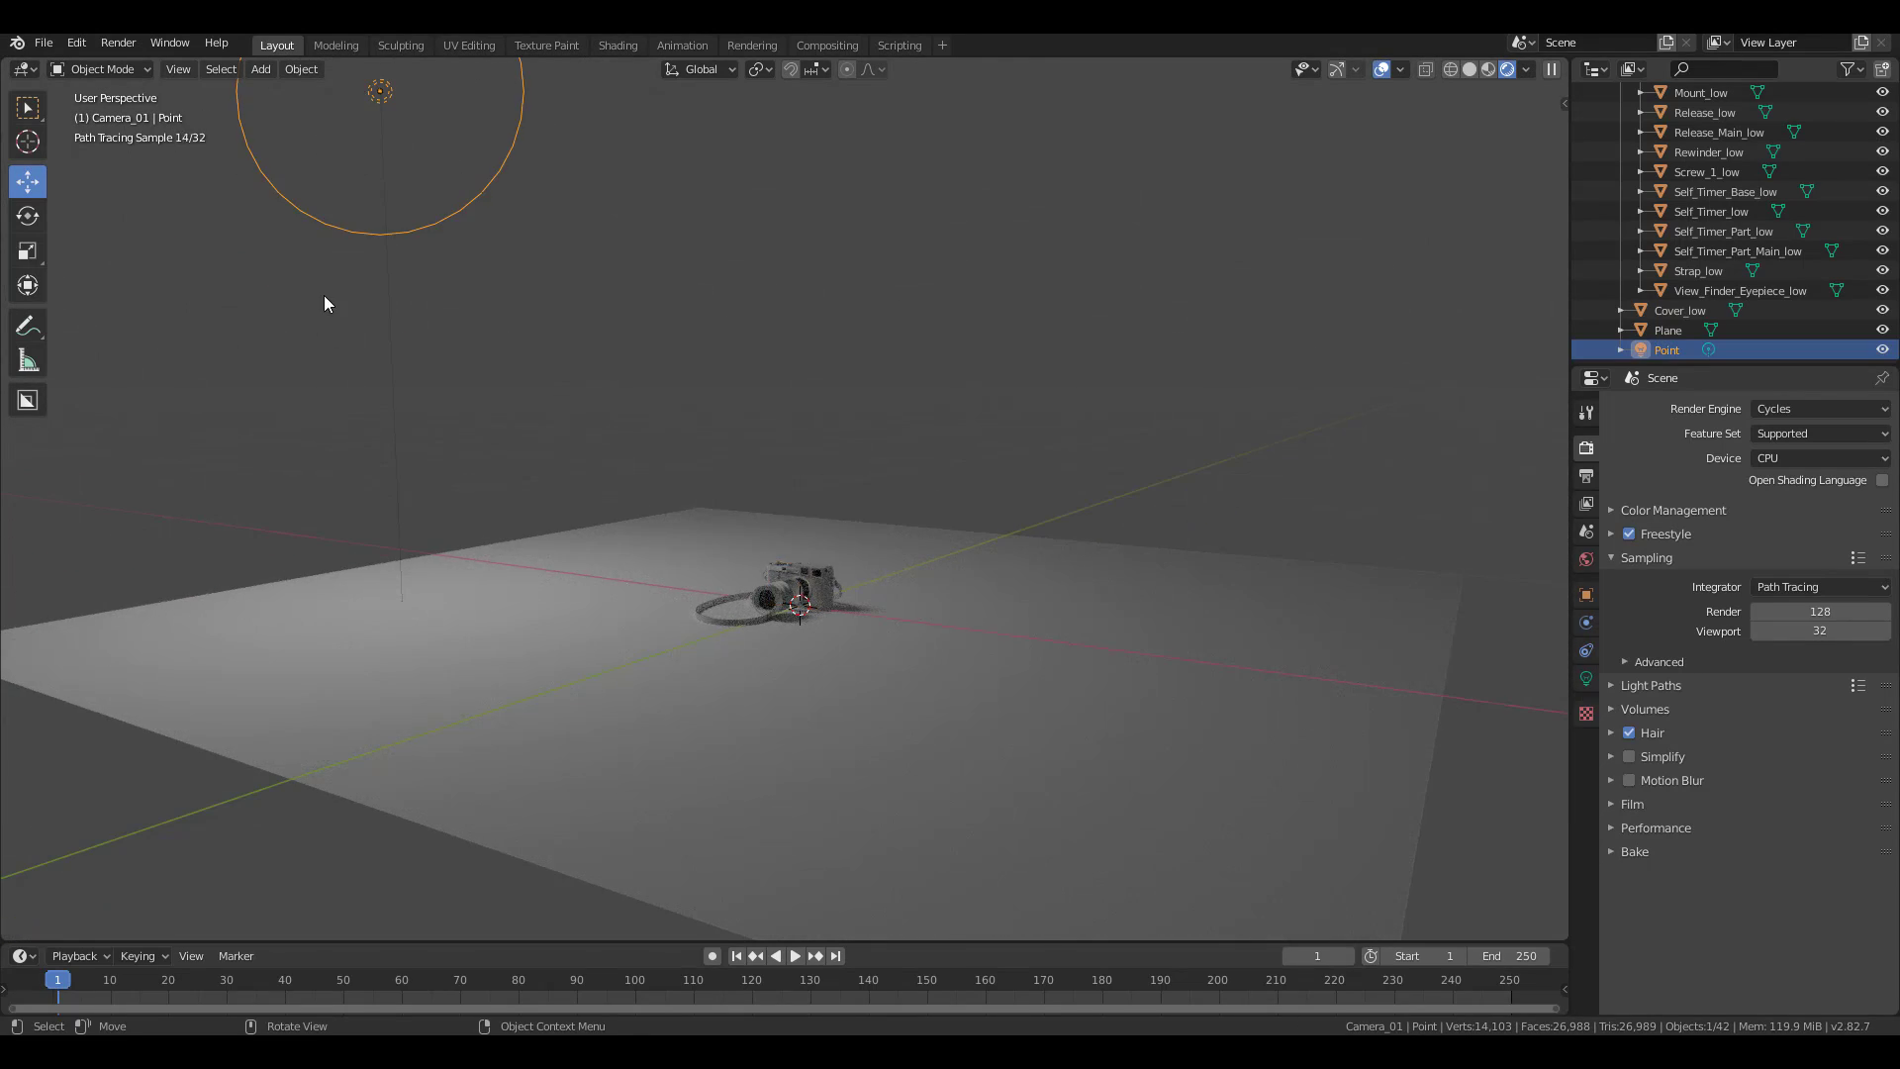
scroll(326, 304, "down", 4)
scroll(678, 370, "up", 1)
scroll(663, 370, "up", 2)
key("g")
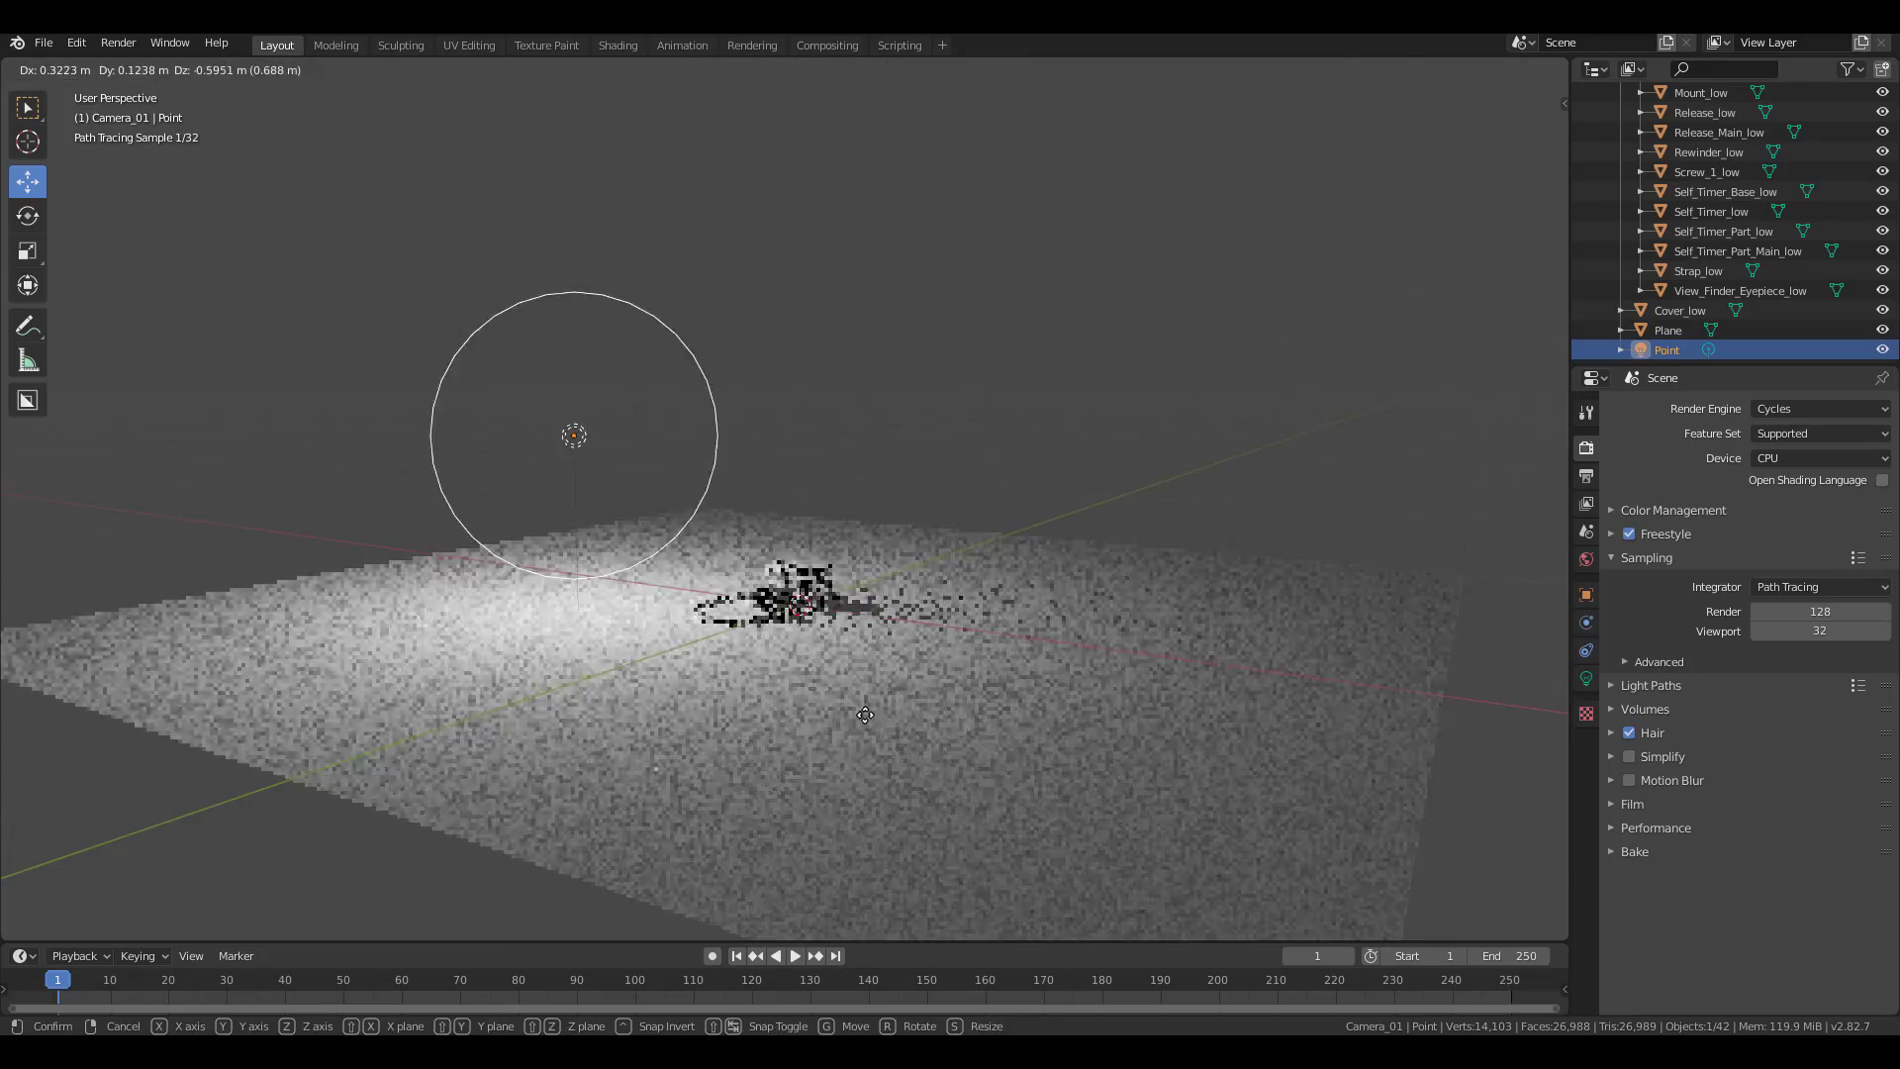
left_click(863, 714)
scroll(934, 669, "up", 3)
scroll(1039, 755, "down", 3)
scroll(1028, 495, "up", 3)
scroll(955, 604, "up", 2)
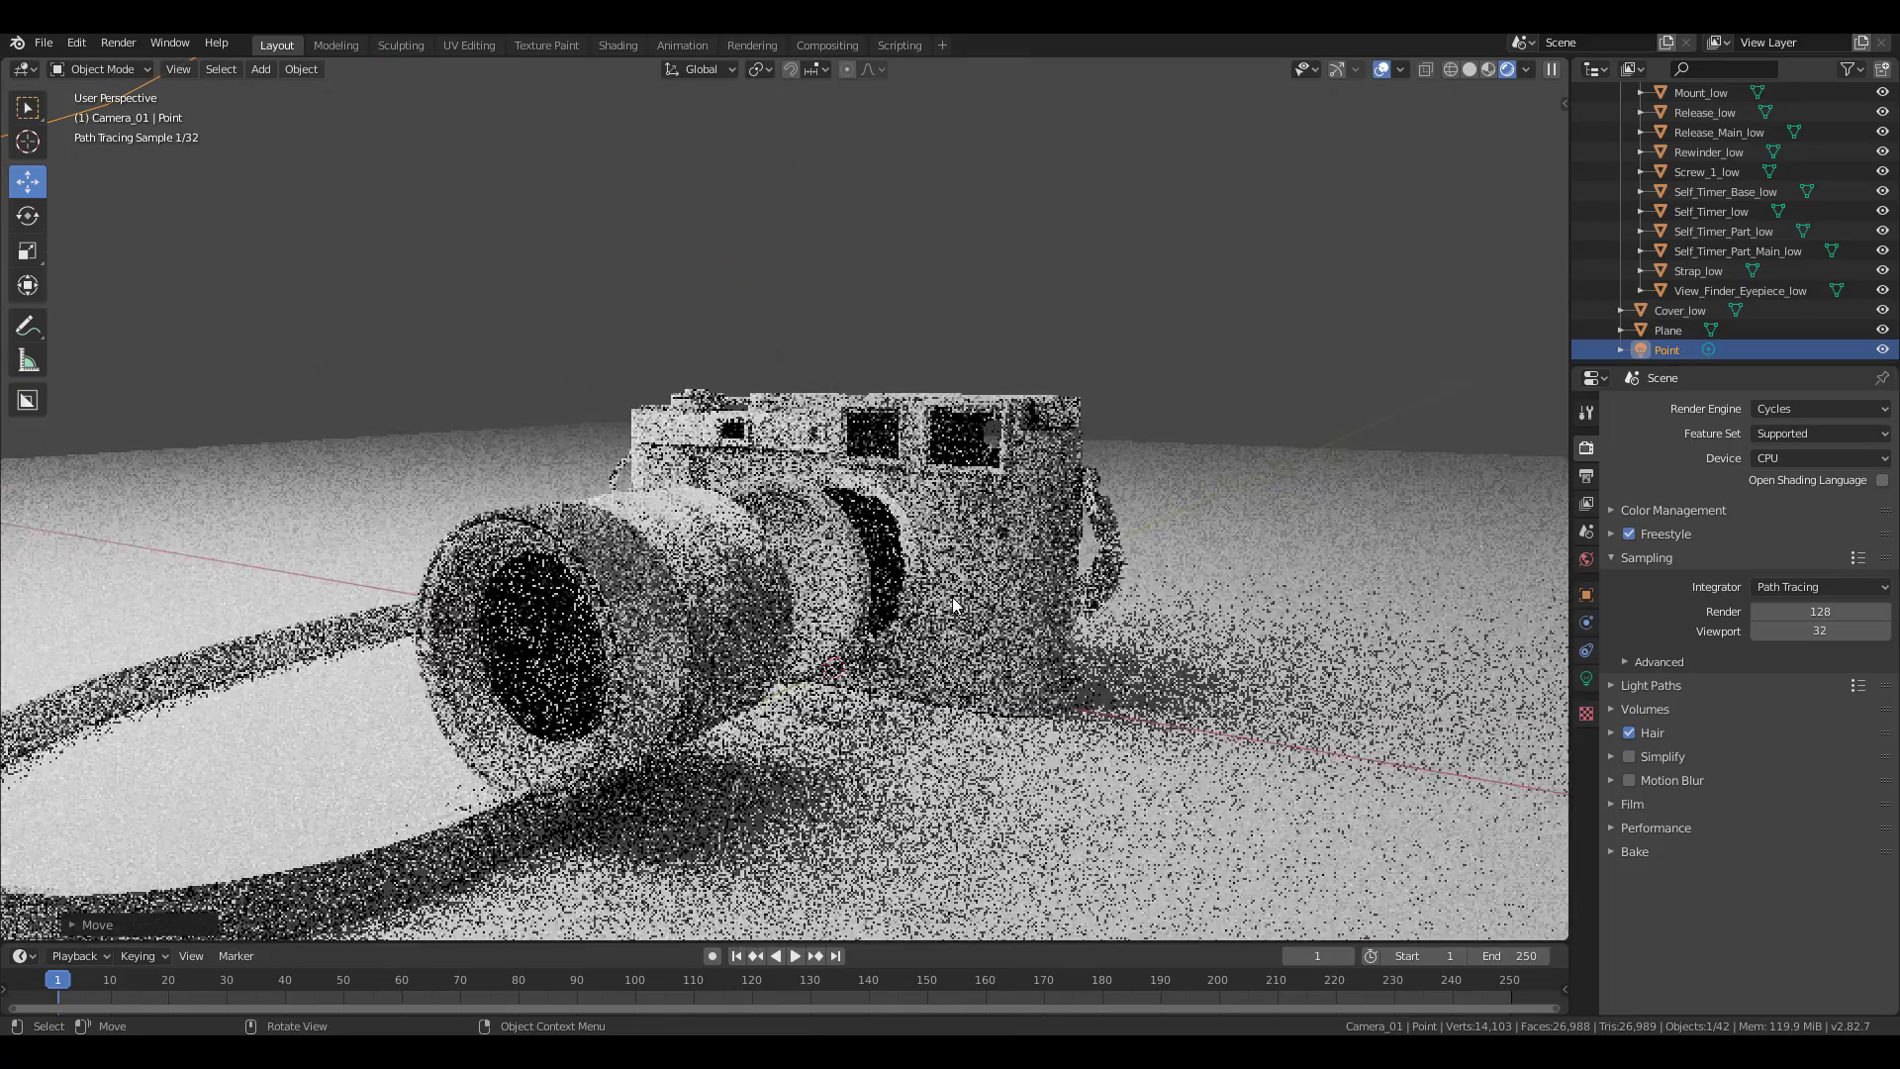